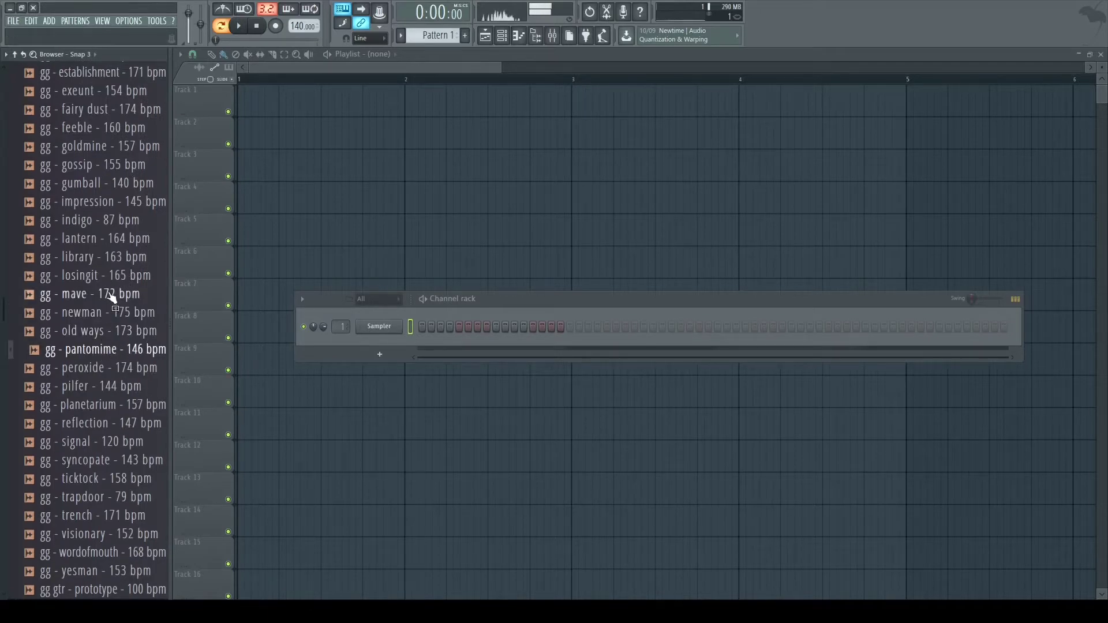
- Place the "gg - gossip - 155 bpm" loop at bar 1 of Track 1, with the project tempo at 155
{"action": "scroll", "coordinate": [117, 276], "scroll_direction": "up", "scroll_amount": 6}
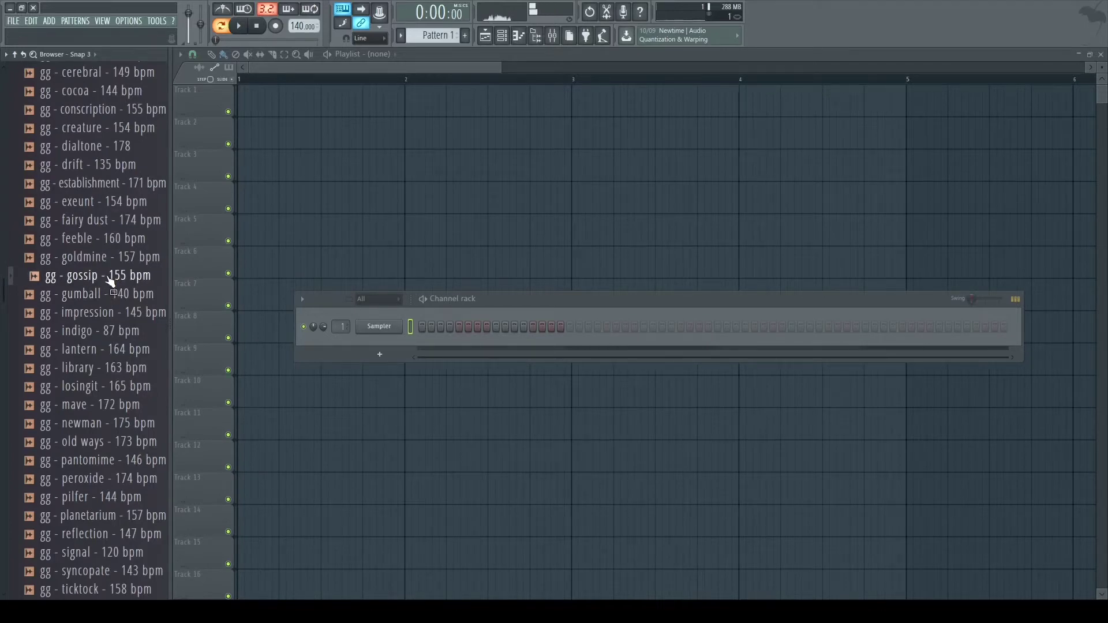
{"action": "left_click_drag", "start_coordinate": [273, 110], "coordinate": [283, 107]}
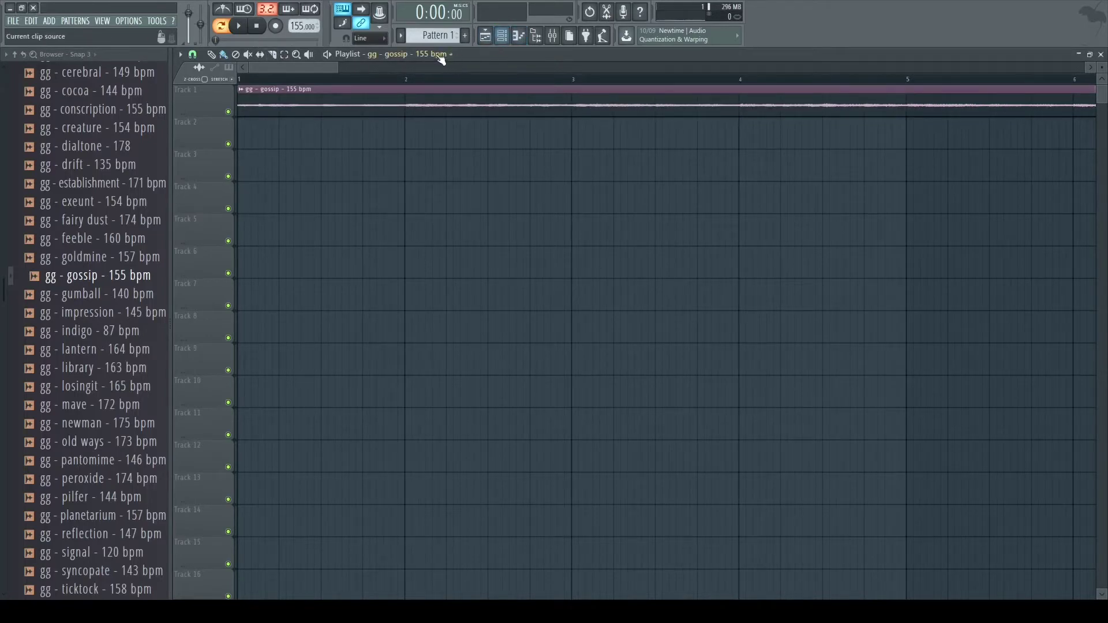
{"action": "scroll", "coordinate": [356, 272], "scroll_direction": "down", "scroll_amount": 6}
- Route the gossip loop's channel to mixer Insert 1
{"action": "left_click", "coordinate": [502, 36]}
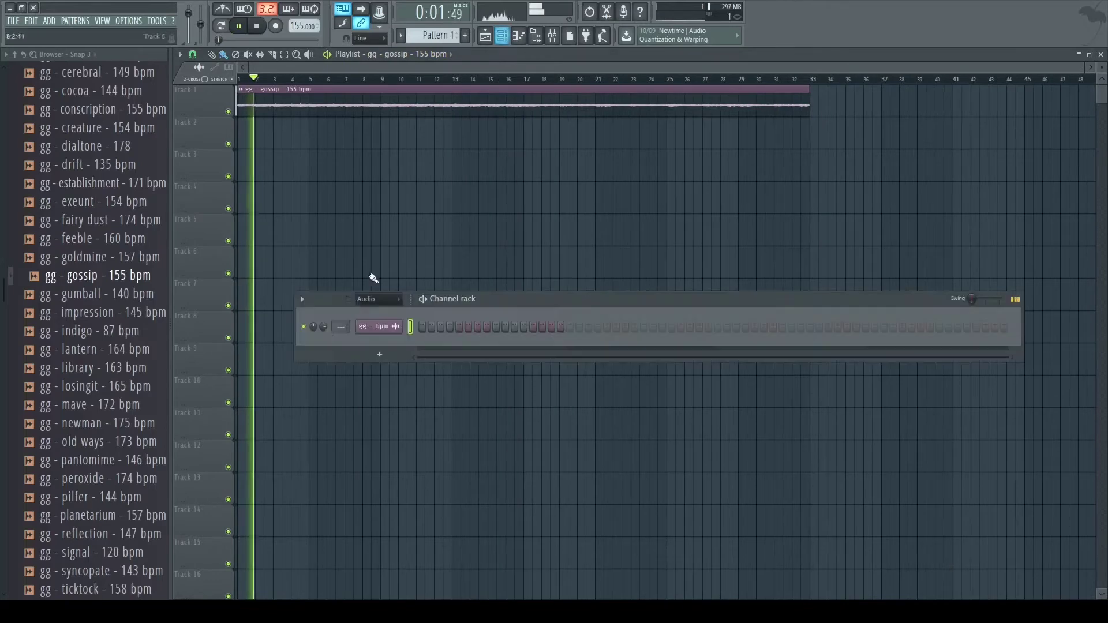
{"action": "left_click", "coordinate": [552, 36]}
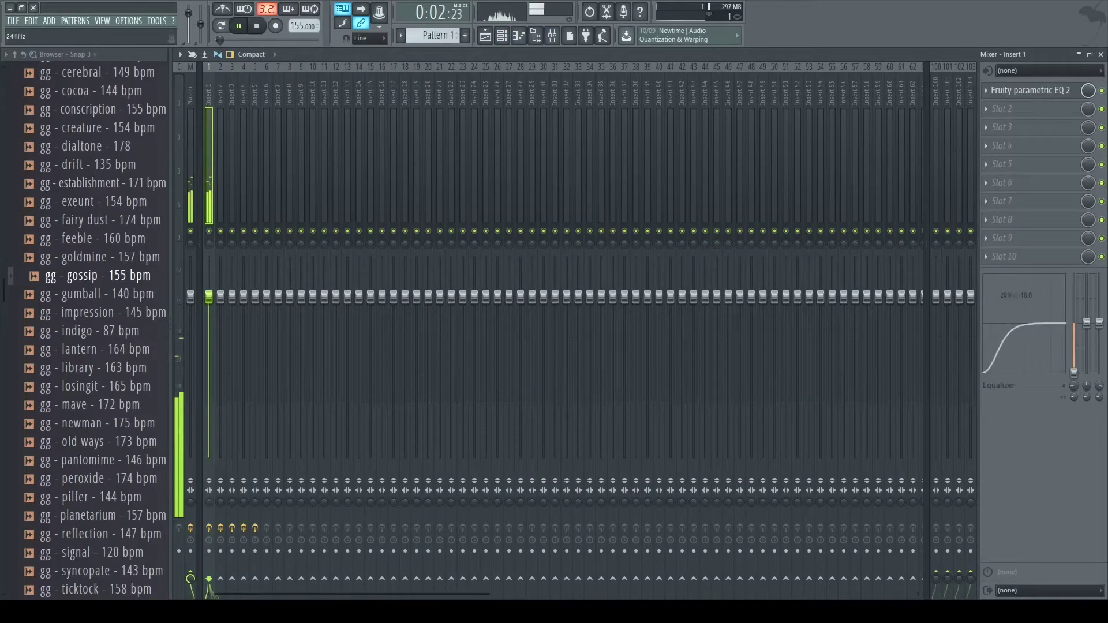
{"action": "left_click", "coordinate": [1101, 54]}
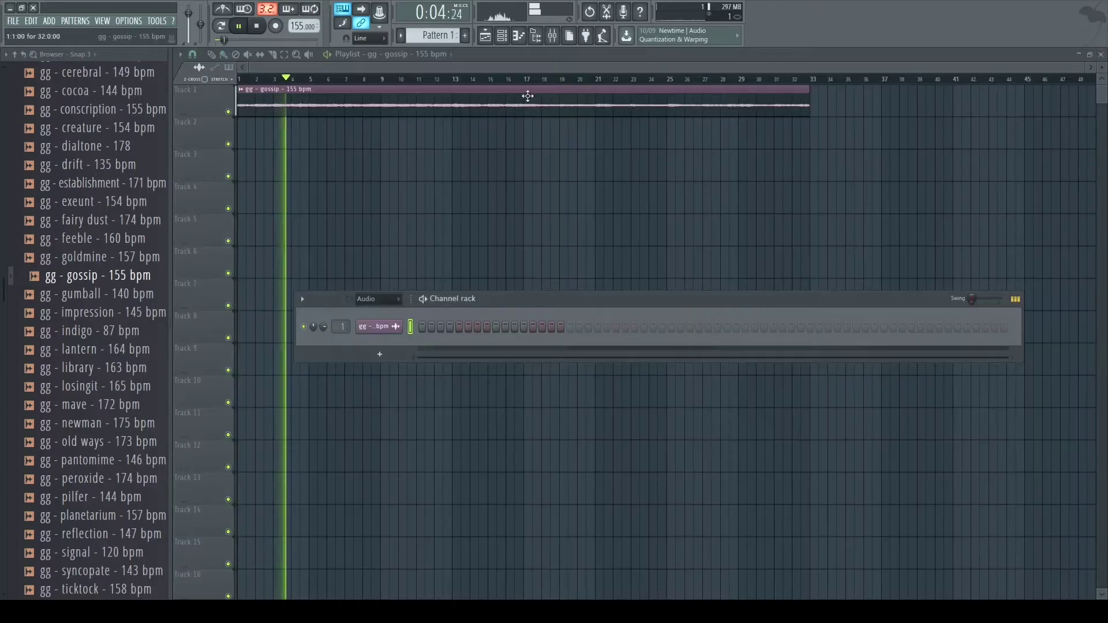
- Raise the gossip loop channel's levels-adjustment volume to about 138%
{"action": "left_click", "coordinate": [378, 324]}
{"action": "left_click", "coordinate": [323, 234]}
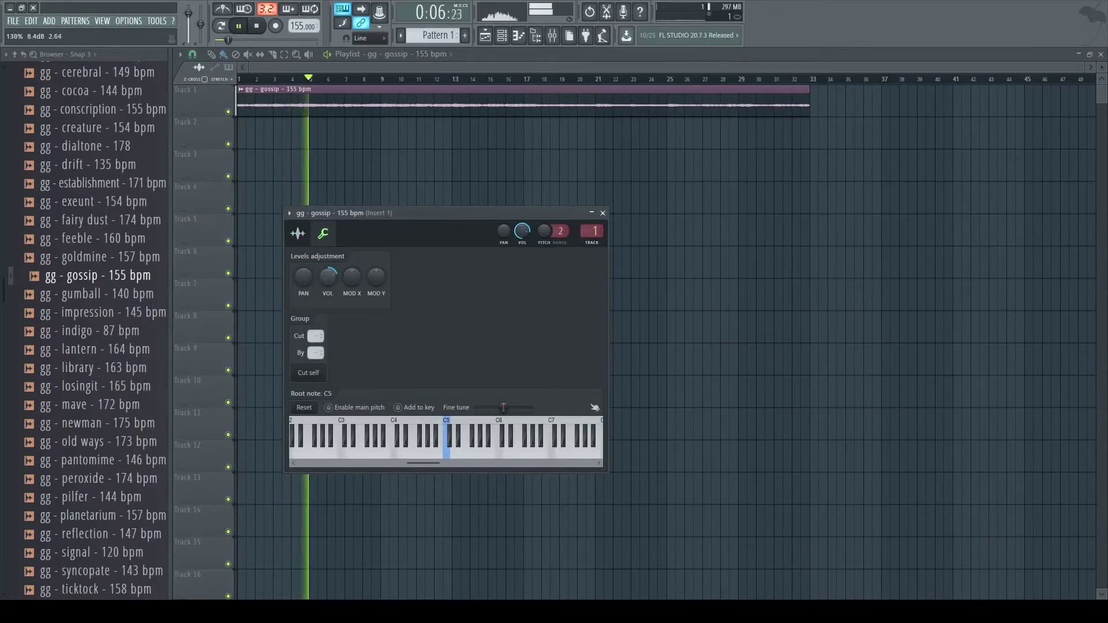
{"action": "left_click", "coordinate": [603, 214]}
- In Insert 1's Fruity parametric EQ 2, high-pass the loop around 333 Hz and cut narrow mid-range dips with bands 3 and 5
{"action": "left_click", "coordinate": [383, 79]}
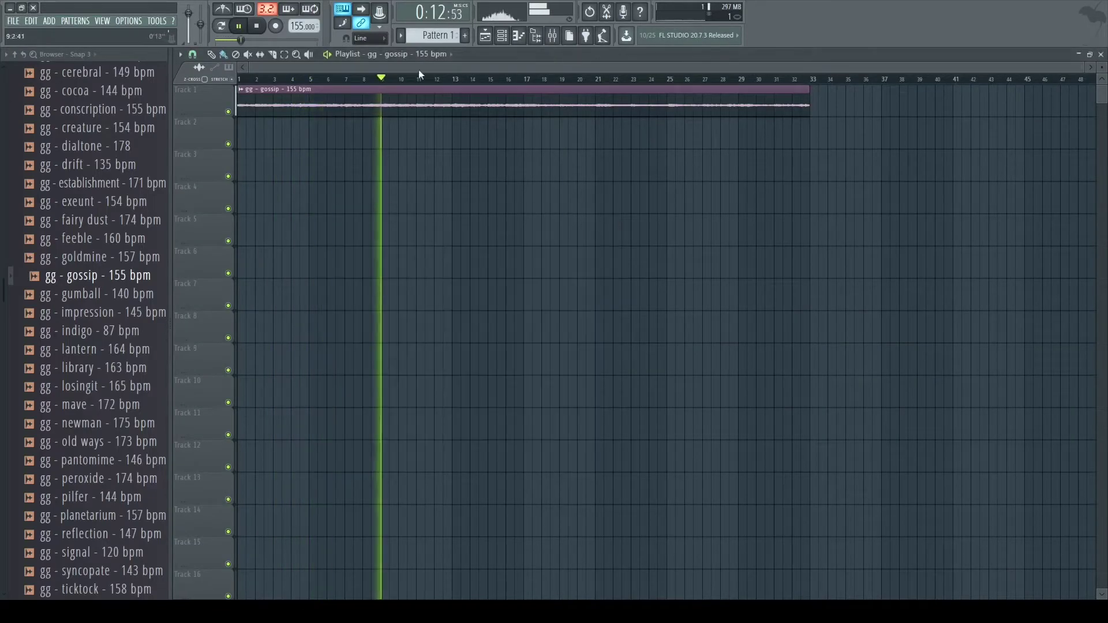
{"action": "left_click", "coordinate": [553, 36]}
{"action": "left_click", "coordinate": [1032, 97]}
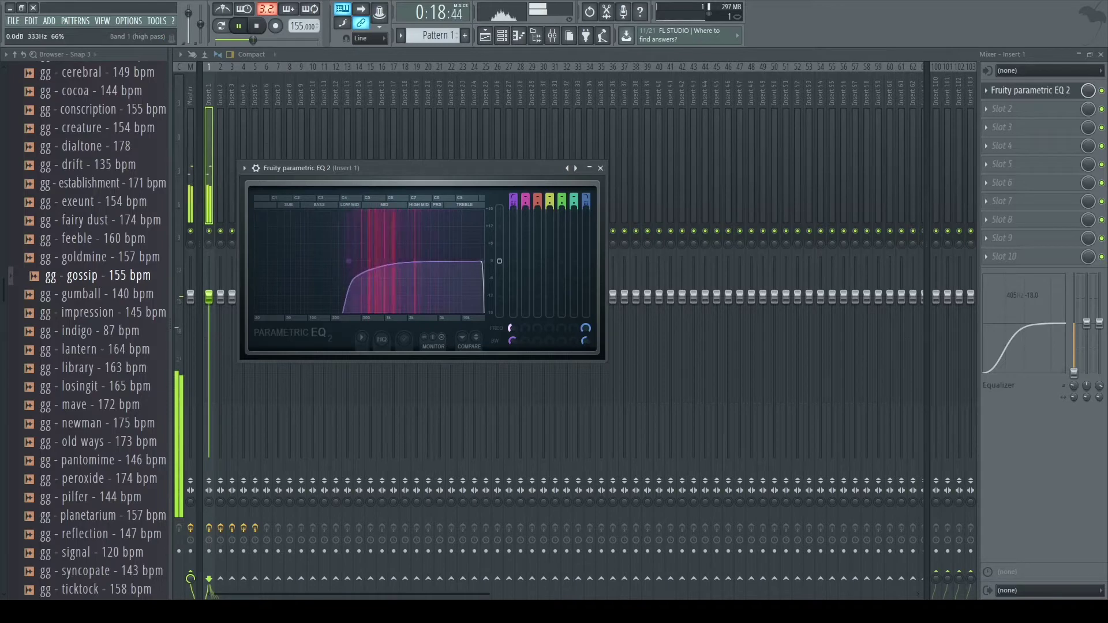
{"action": "left_click_drag", "start_coordinate": [561, 199], "coordinate": [562, 186]}
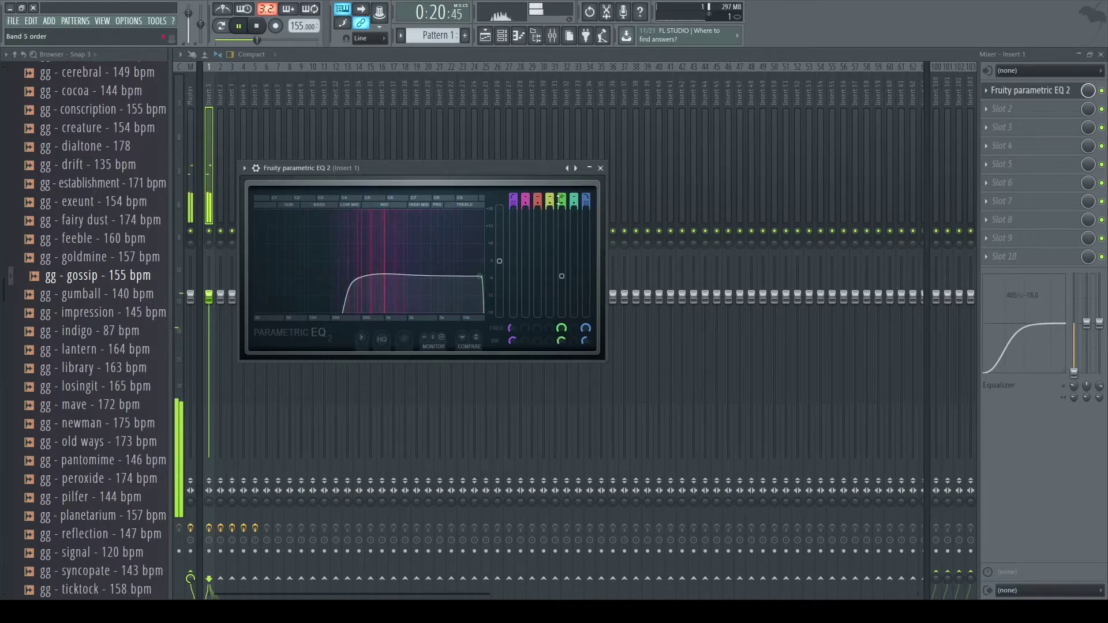
{"action": "key", "text": "space"}
{"action": "key", "text": "space"}
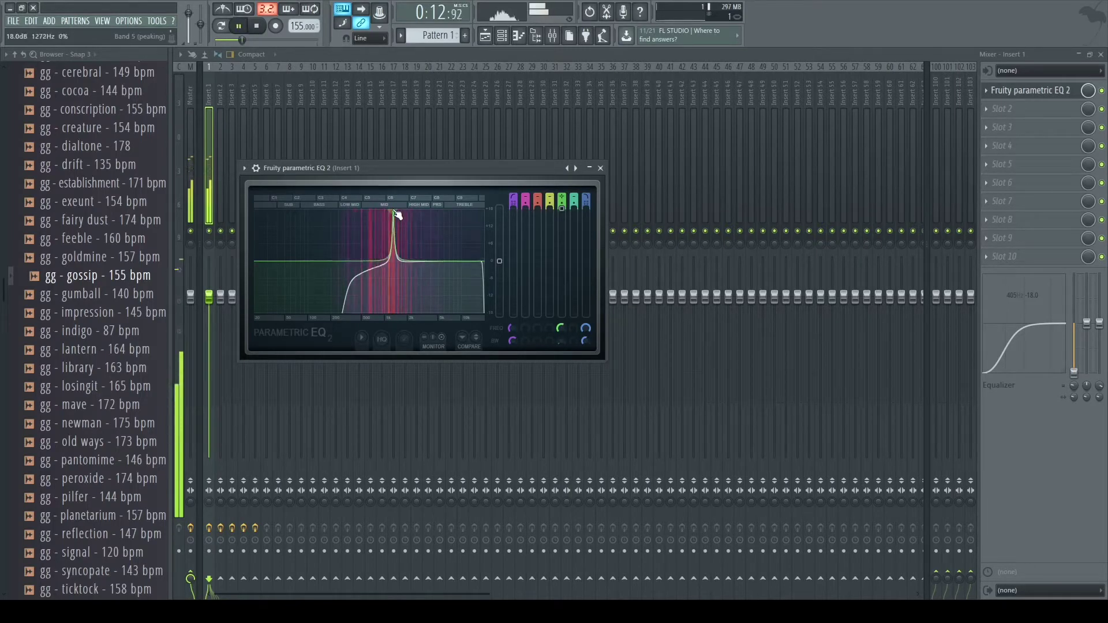
{"action": "left_click_drag", "start_coordinate": [568, 216], "coordinate": [567, 303]}
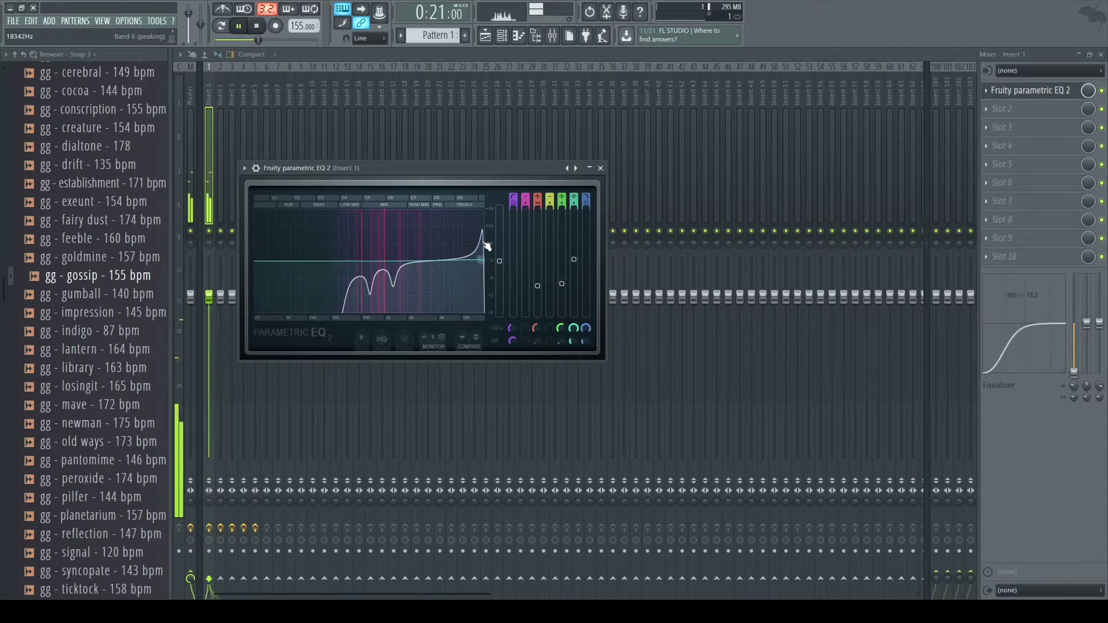
- Cut a dip in the loop's treble range with EQ band 6, and close the equalizer and mixer
{"action": "left_click_drag", "start_coordinate": [499, 261], "coordinate": [499, 270]}
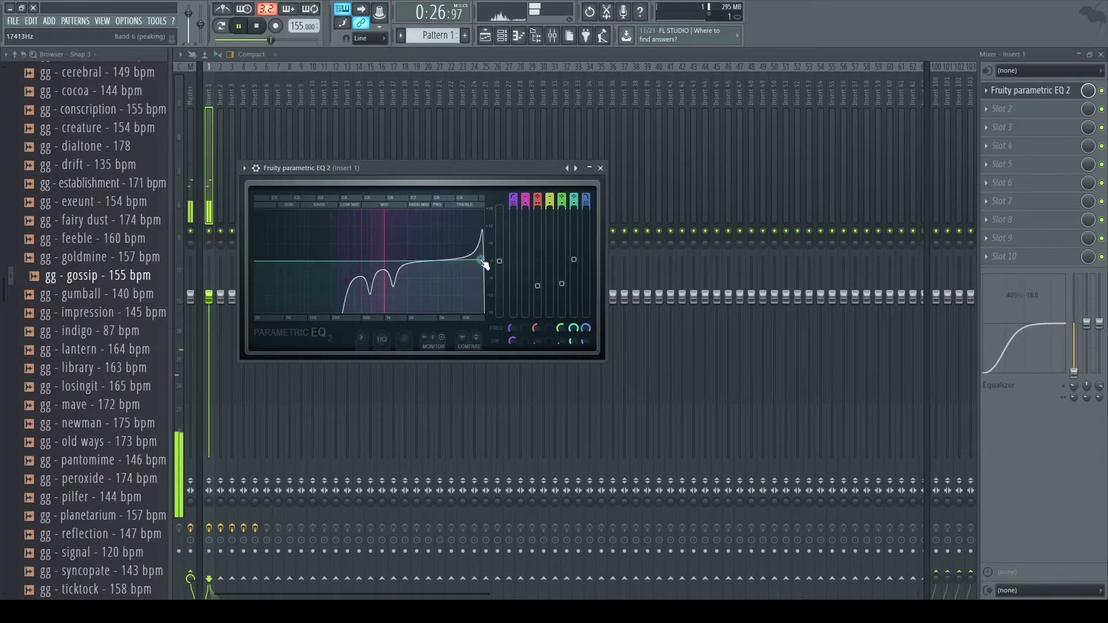
{"action": "left_click_drag", "start_coordinate": [587, 342], "coordinate": [586, 357]}
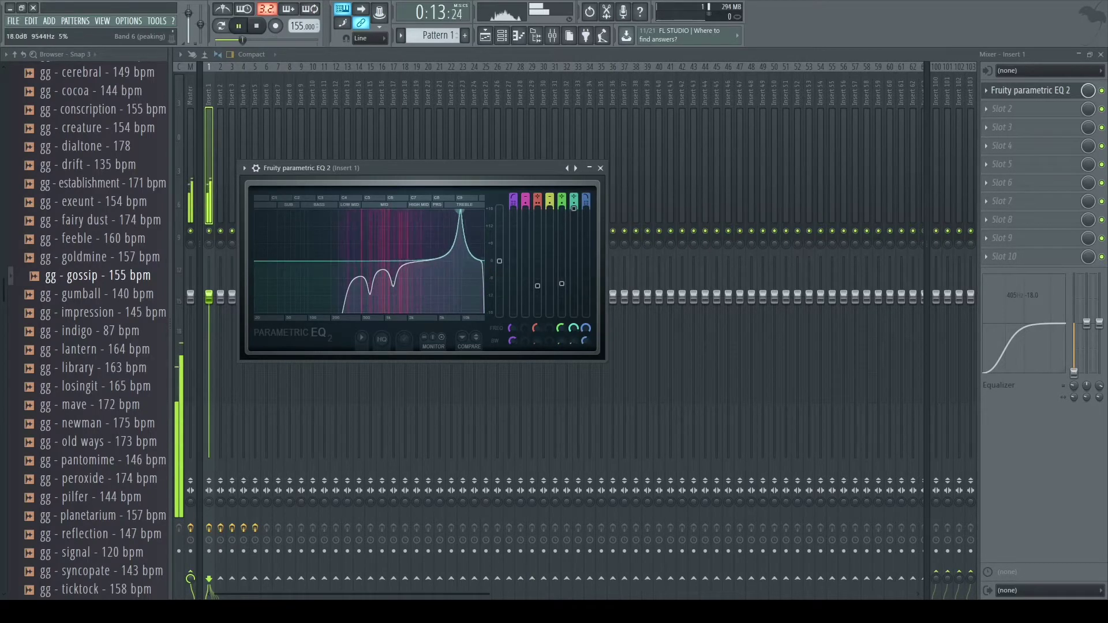
{"action": "left_click_drag", "start_coordinate": [574, 211], "coordinate": [571, 338]}
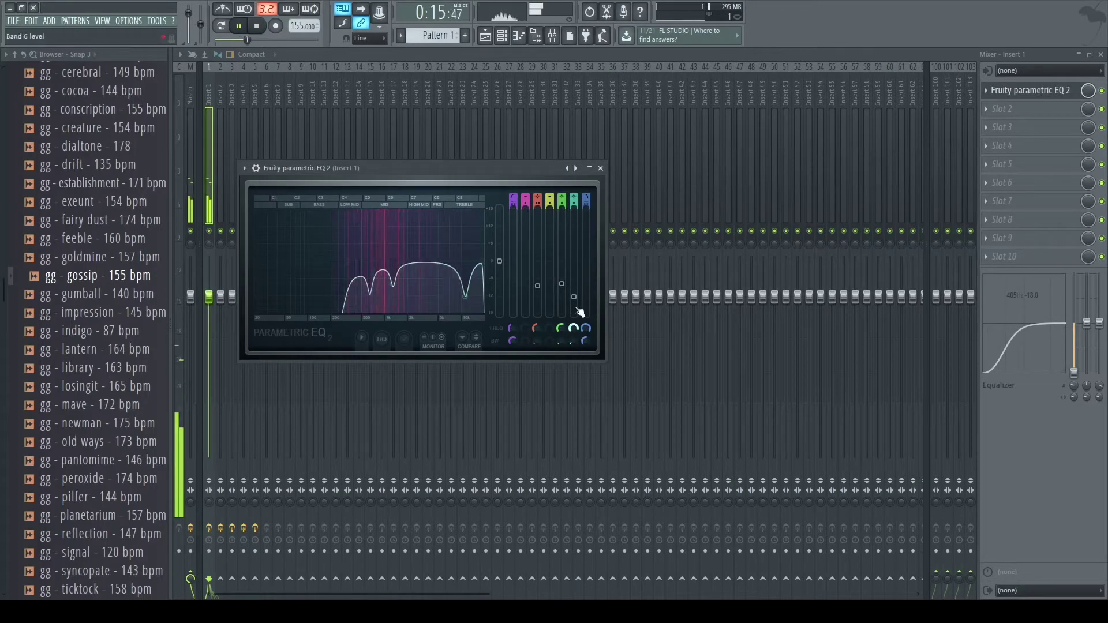
{"action": "left_click", "coordinate": [600, 169]}
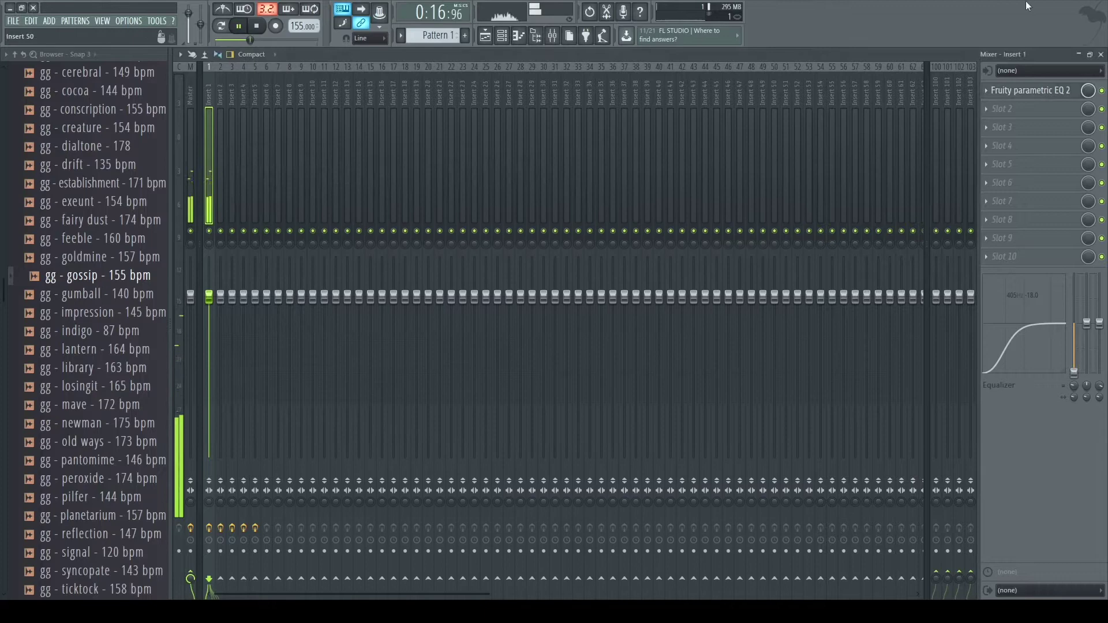
{"action": "left_click", "coordinate": [1101, 54]}
- Fill Track 2 with four consecutive eight-bar Pattern 1 clips starting at bar 1, and turn on the metronome
{"action": "left_click", "coordinate": [253, 125]}
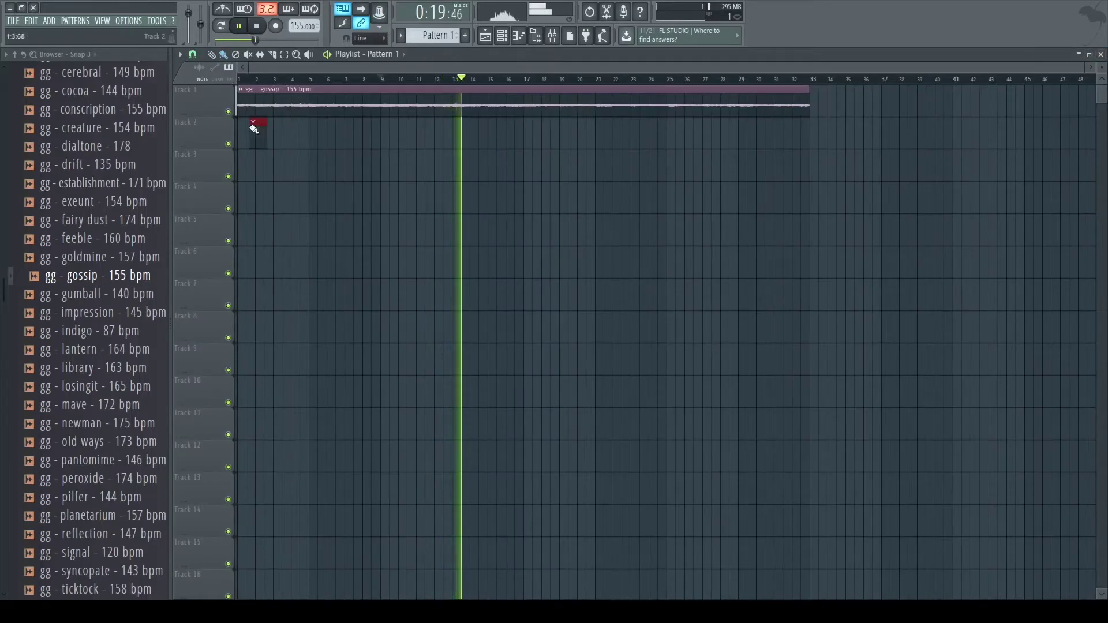
{"action": "left_click_drag", "start_coordinate": [252, 126], "coordinate": [466, 156]}
{"action": "left_click", "coordinate": [222, 10]}
{"action": "scroll", "coordinate": [261, 134], "scroll_direction": "up", "scroll_amount": 3}
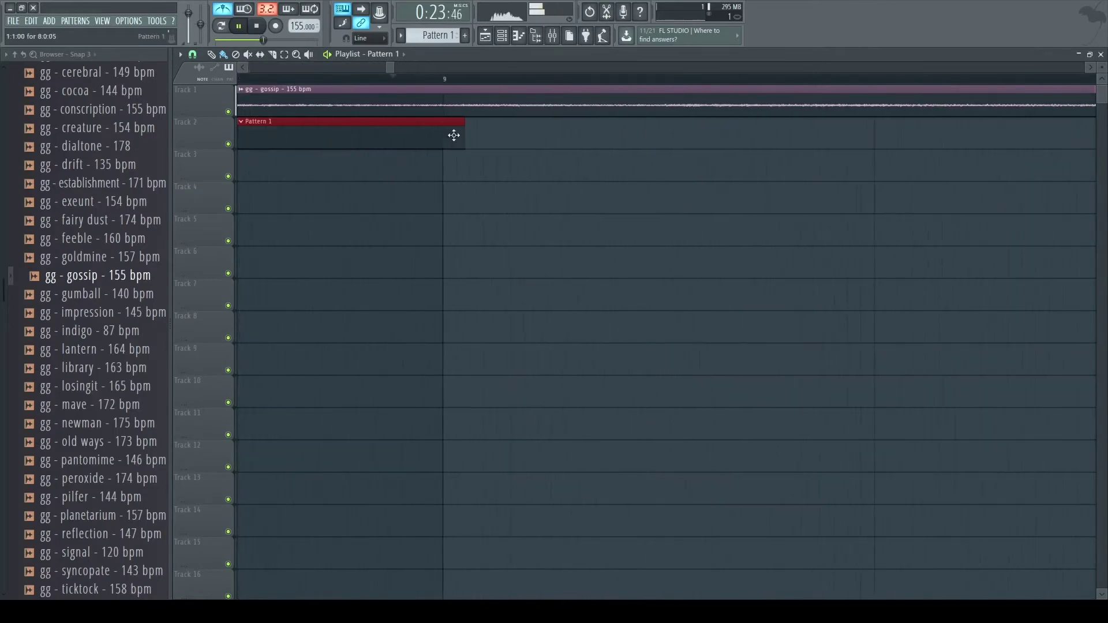
{"action": "key", "text": "ctrl+b"}
{"action": "key", "text": "ctrl+b"}
{"action": "key", "text": "ctrl+b"}
{"action": "scroll", "coordinate": [453, 186], "scroll_direction": "down", "scroll_amount": 5}
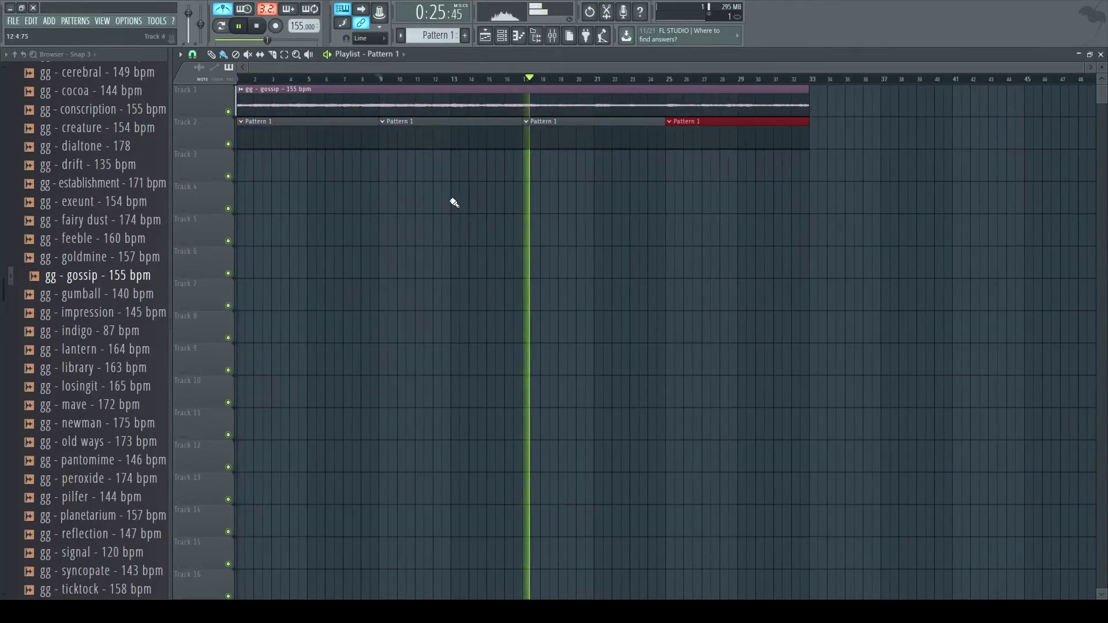
- Open the HI-HATS folder of the Onlyxne drum kit in the browser, and bring up the channel rack
{"action": "left_click", "coordinate": [15, 54]}
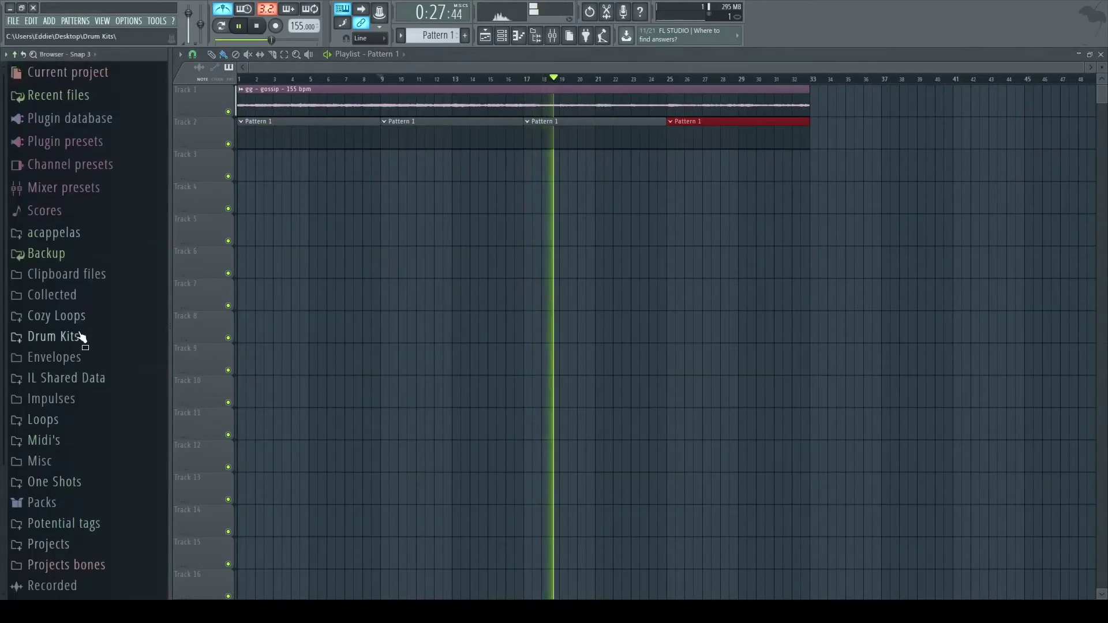
{"action": "left_click", "coordinate": [81, 337]}
{"action": "scroll", "coordinate": [99, 320], "scroll_direction": "down", "scroll_amount": 2}
{"action": "scroll", "coordinate": [123, 415], "scroll_direction": "down", "scroll_amount": 2}
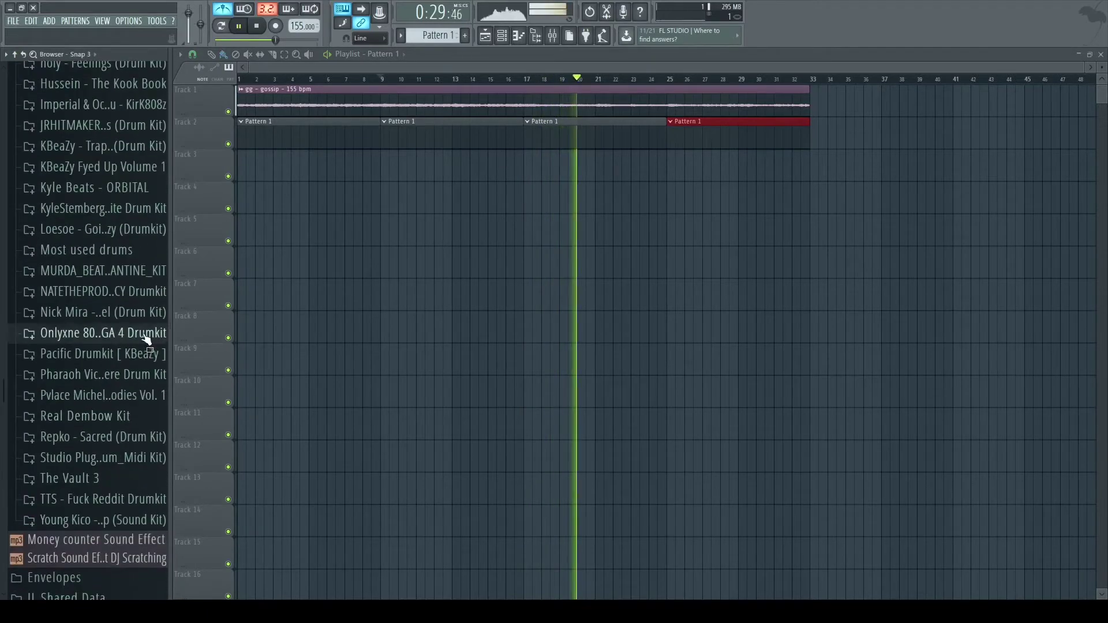
{"action": "left_click", "coordinate": [98, 334]}
{"action": "left_click", "coordinate": [87, 418]}
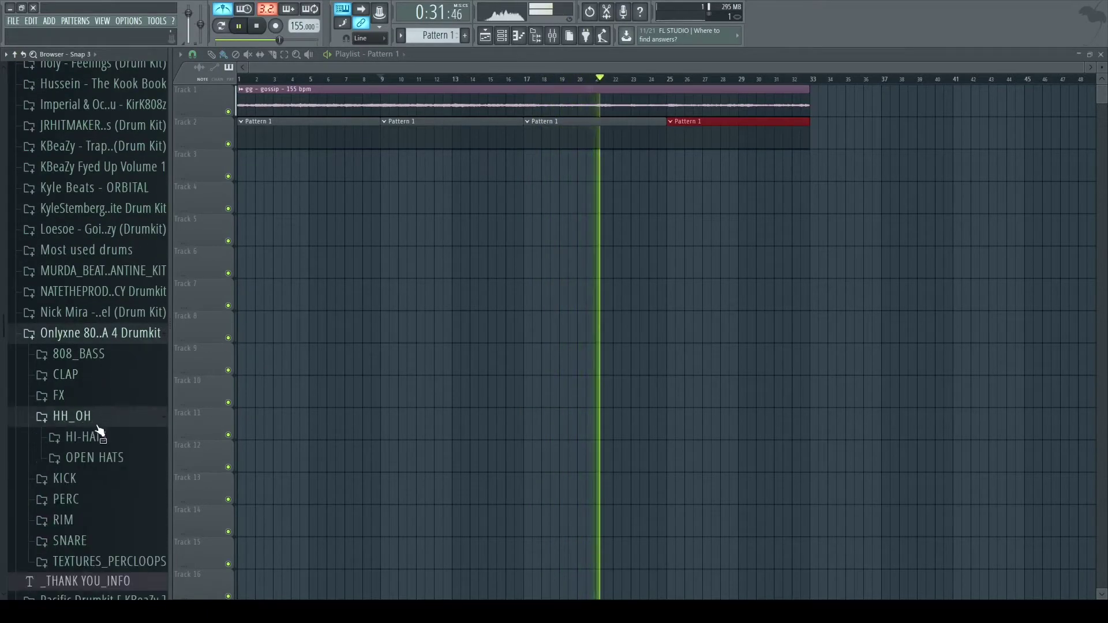
{"action": "left_click", "coordinate": [94, 433]}
{"action": "scroll", "coordinate": [102, 424], "scroll_direction": "down", "scroll_amount": 3}
{"action": "left_click", "coordinate": [502, 37]}
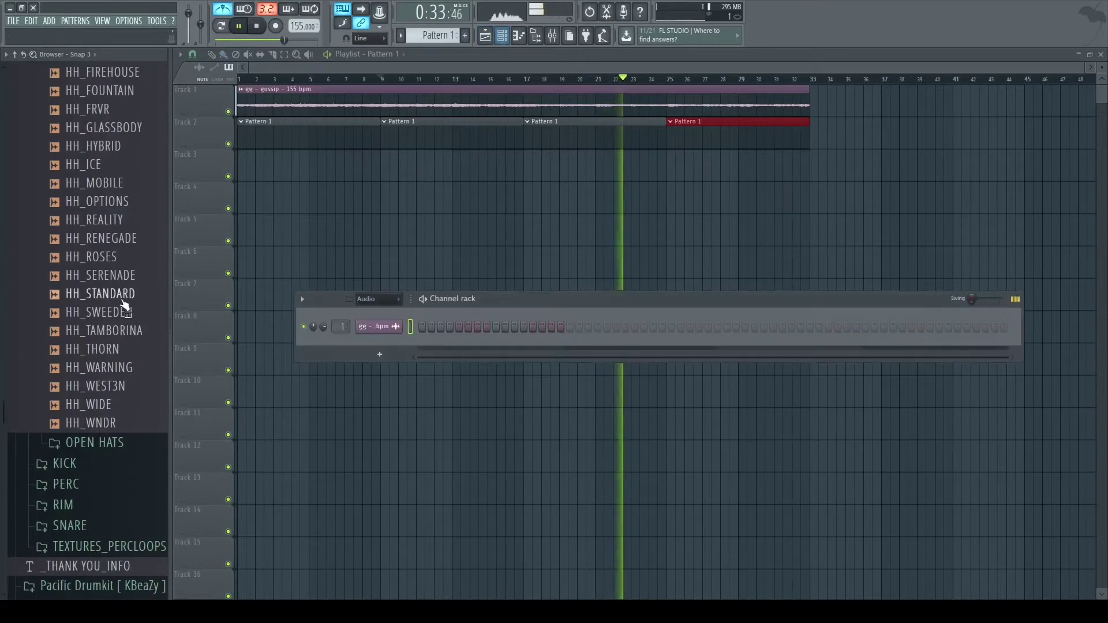
- Audition the kit's hi-hats, add HH_MOBILE as a new channel and fill every second step in Pattern 1
{"action": "left_click", "coordinate": [122, 299]}
{"action": "scroll", "coordinate": [142, 315], "scroll_direction": "up", "scroll_amount": 4}
{"action": "key", "text": "Up"}
{"action": "key", "text": "Up"}
{"action": "key", "text": "Up"}
{"action": "key", "text": "Up"}
{"action": "key", "text": "Up"}
{"action": "key", "text": "Up"}
{"action": "key", "text": "Up"}
{"action": "key", "text": "Up"}
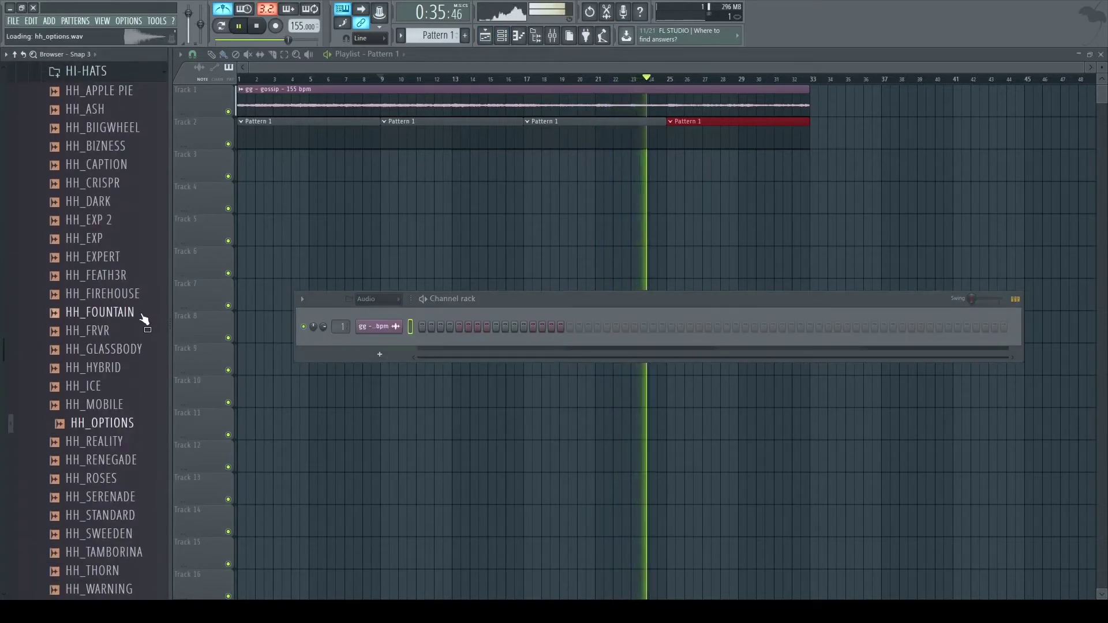
{"action": "key", "text": "Down"}
{"action": "key", "text": "Down"}
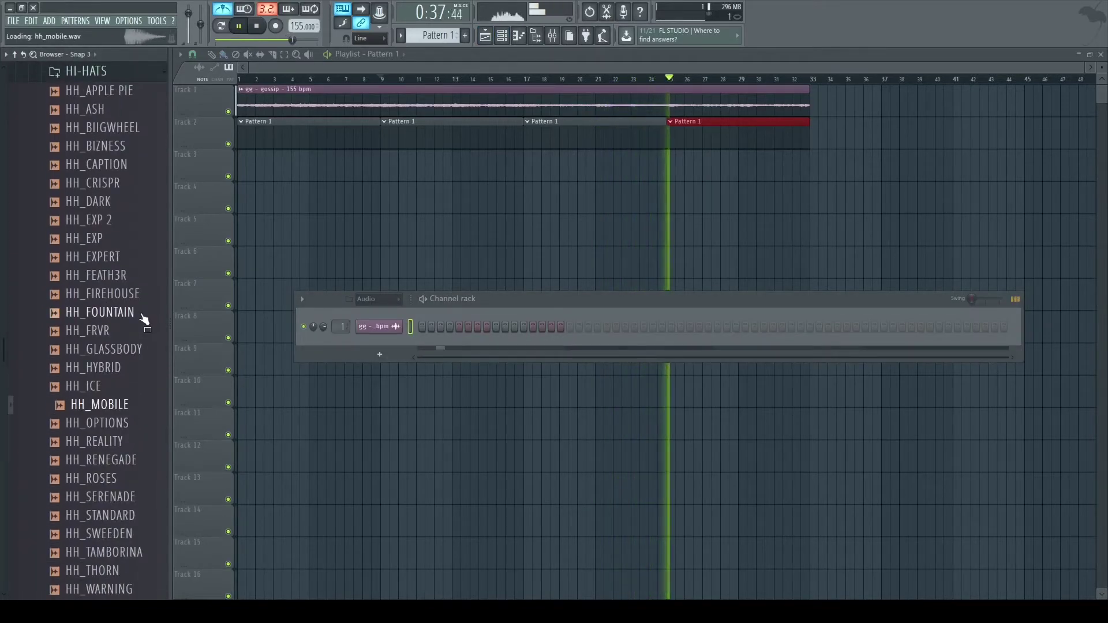
{"action": "left_click_drag", "start_coordinate": [165, 386], "coordinate": [369, 338]}
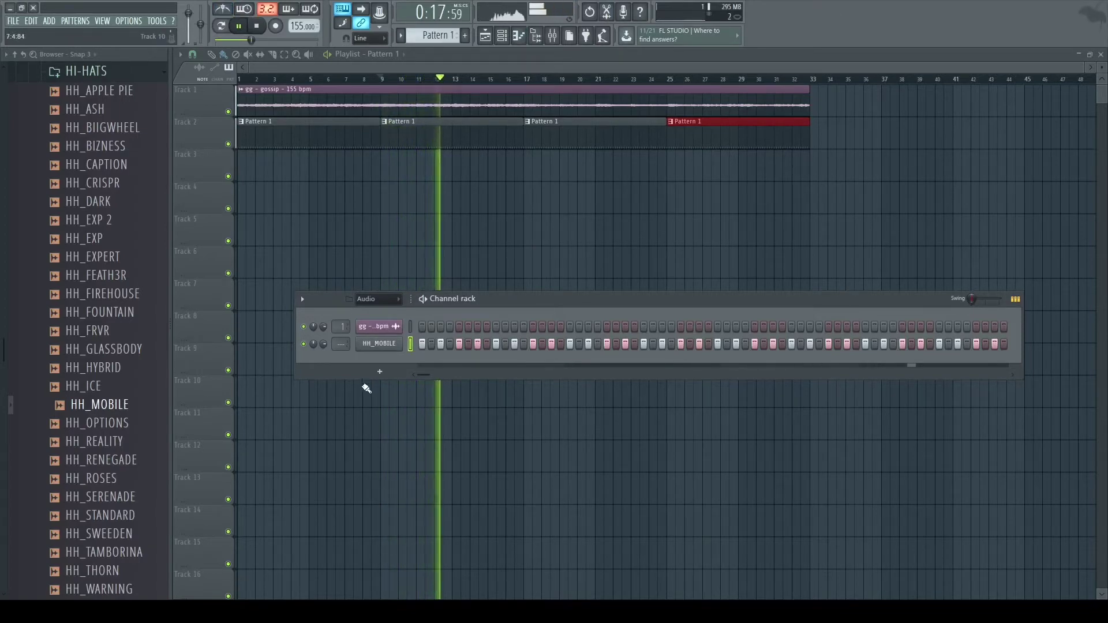
- Raise the HH_MOBILE sample's Trim and set its Cut and By groups to 1
{"action": "left_click", "coordinate": [379, 344]}
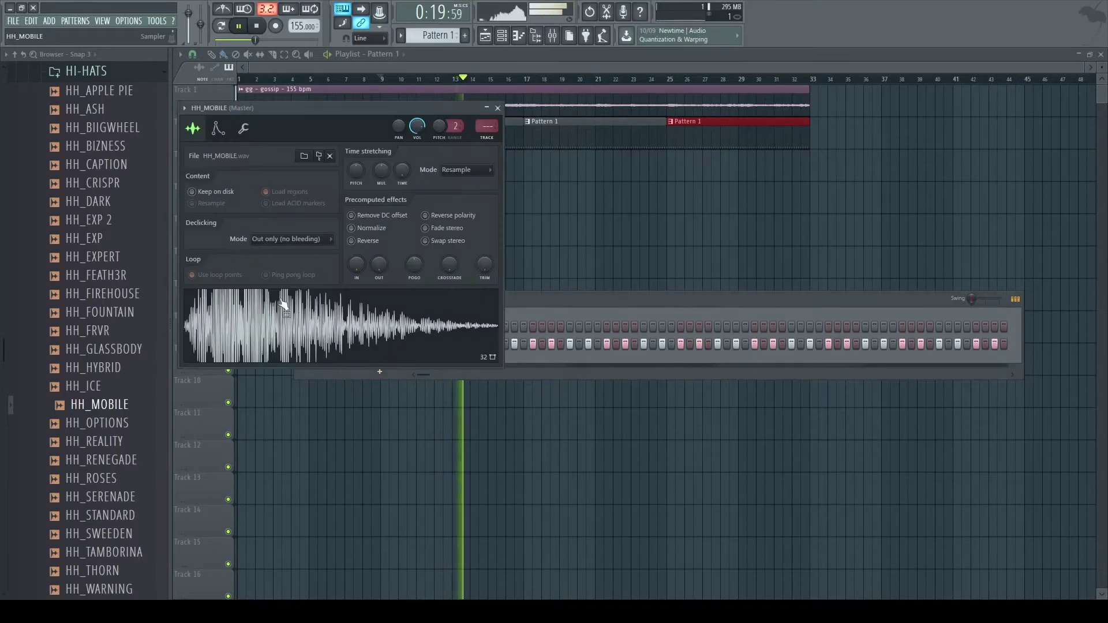
{"action": "left_click", "coordinate": [351, 228]}
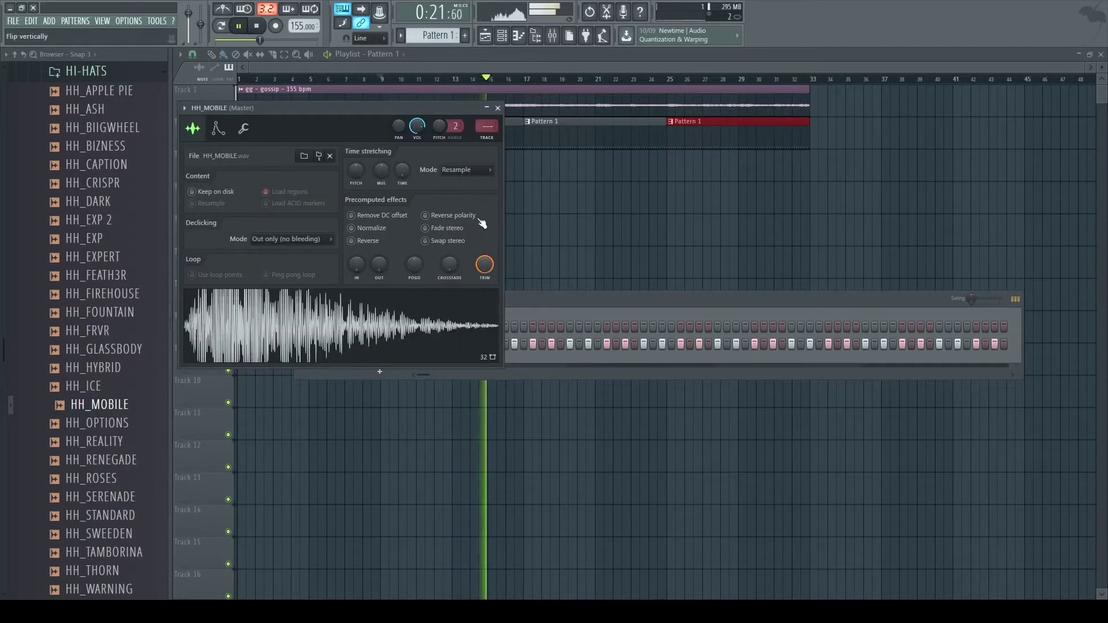
{"action": "left_click", "coordinate": [252, 133]}
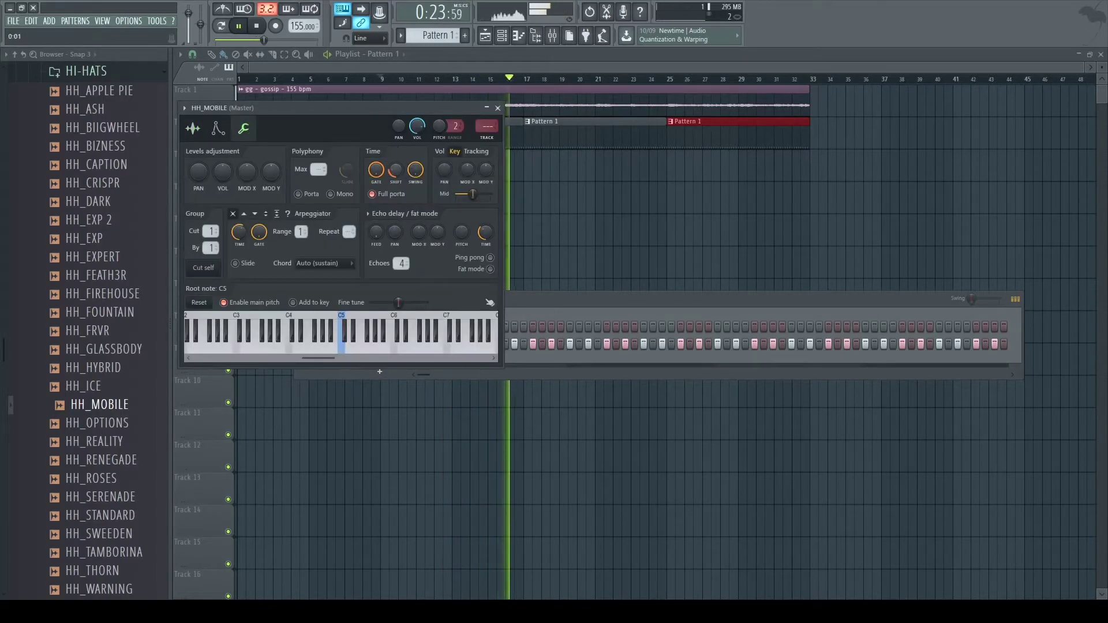
{"action": "left_click", "coordinate": [498, 108]}
- Convert the HH_MOBILE step sequence into piano roll notes covering the length of Pattern 1
{"action": "key", "text": "F7"}
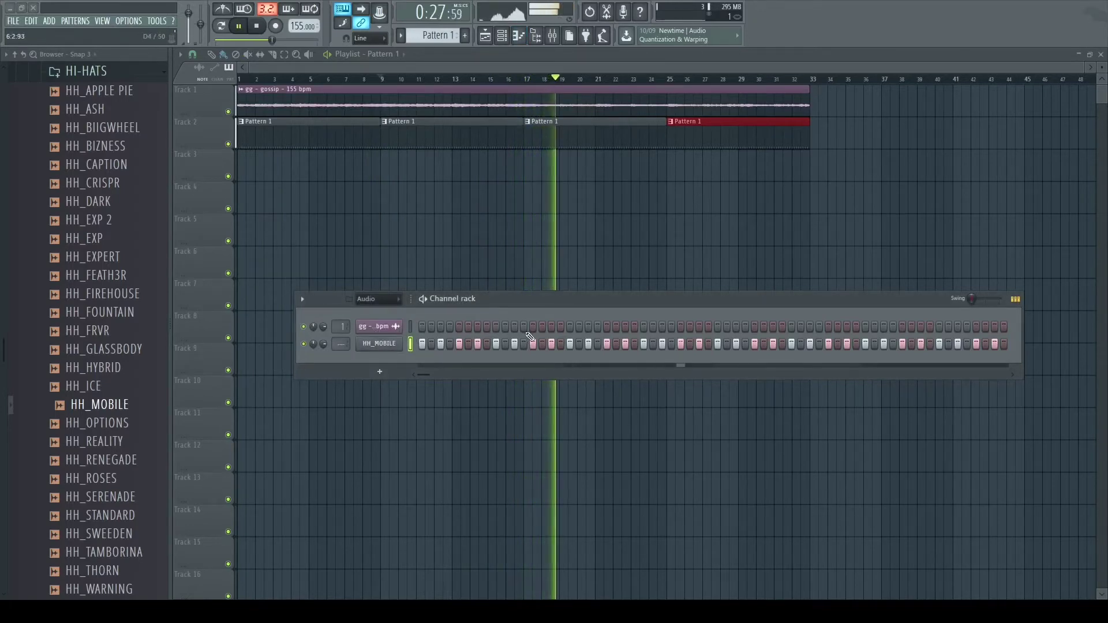
{"action": "key", "text": "ctrl+l"}
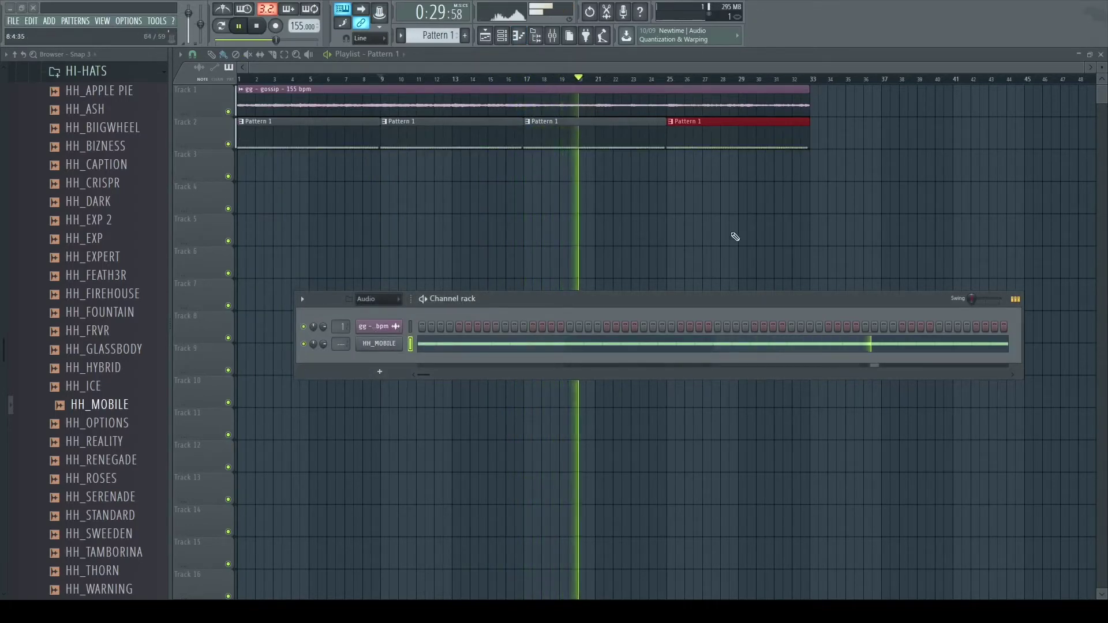
- Play the arrangement repeatedly from the start to check how the hi-hats sit with the gossip loop
{"action": "key", "text": "space"}
{"action": "key", "text": "space"}
{"action": "key", "text": "space"}
{"action": "key", "text": "space"}
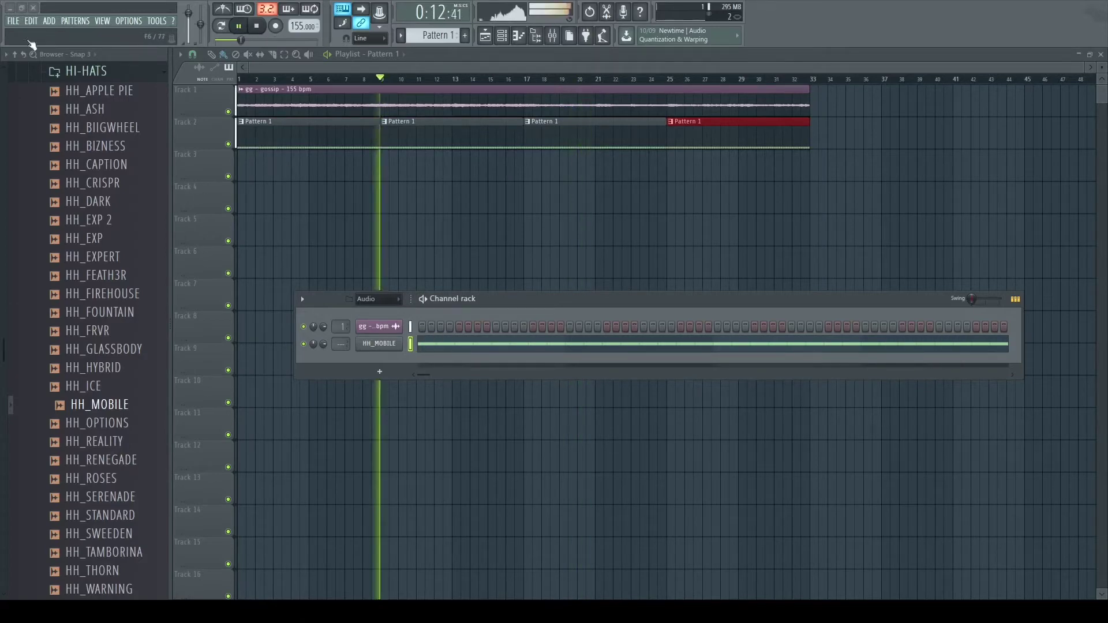
{"action": "key", "text": "space"}
{"action": "key", "text": "space"}
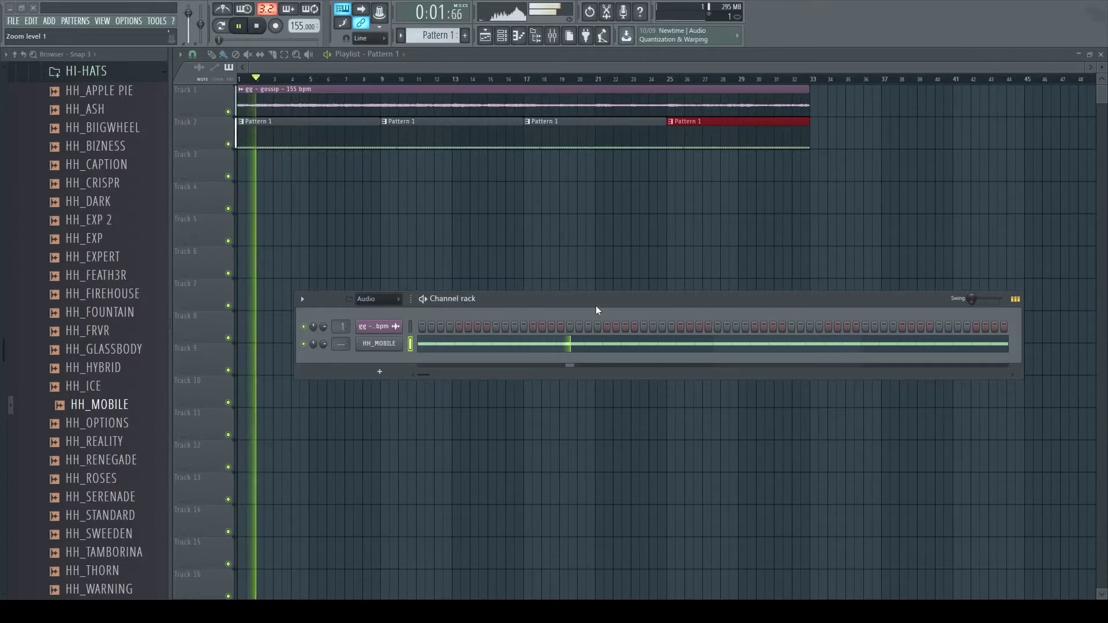
{"action": "key", "text": "space"}
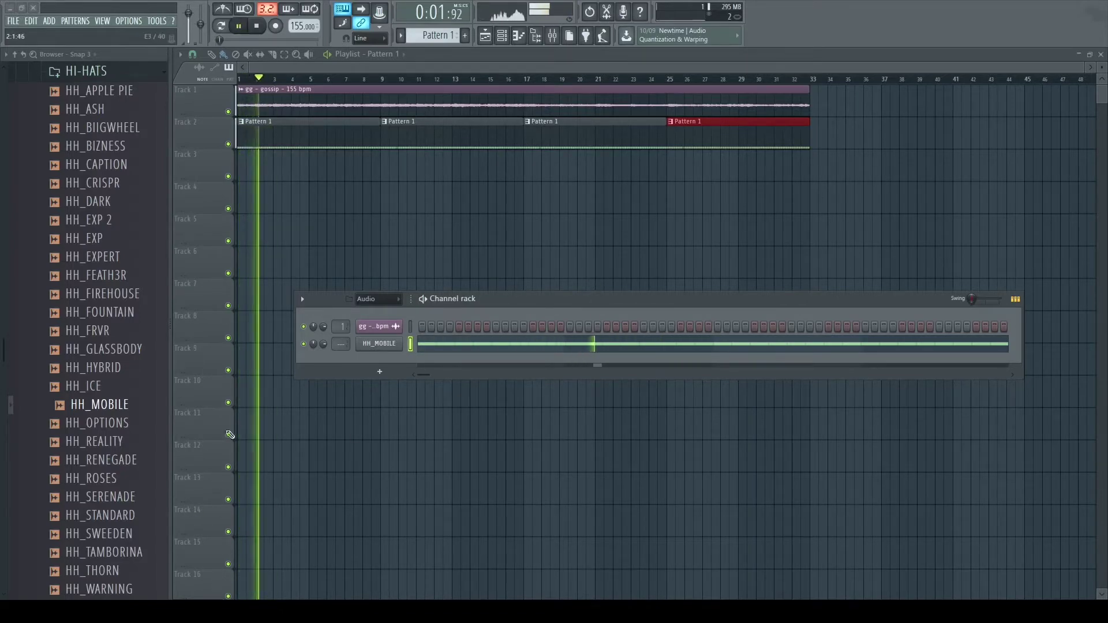
{"action": "key", "text": "space"}
{"action": "key", "text": "space"}
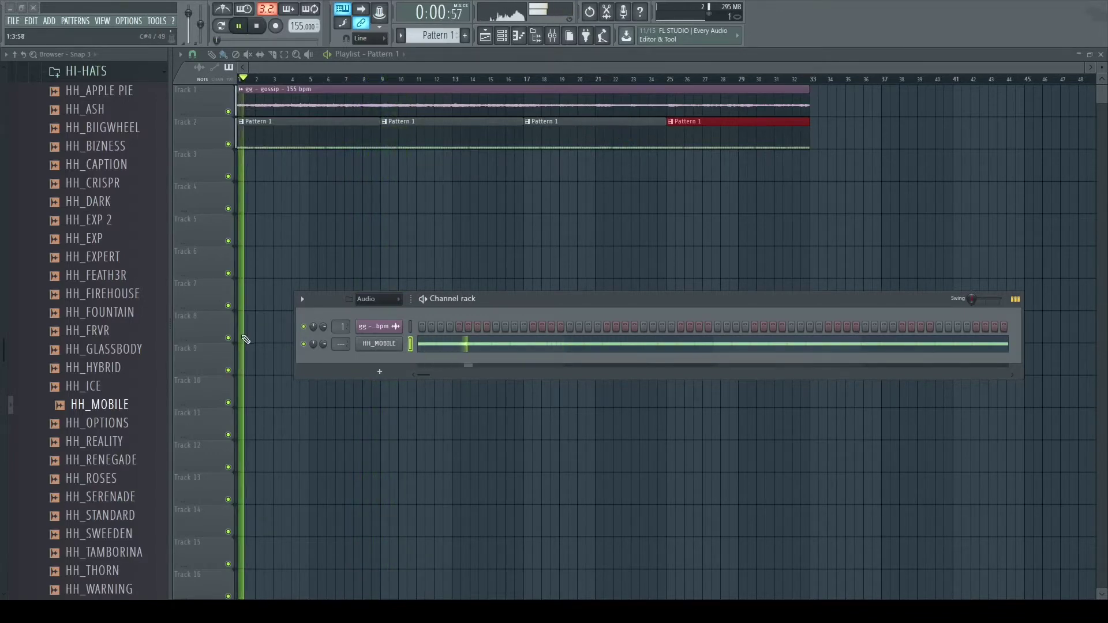
{"action": "key", "text": "space"}
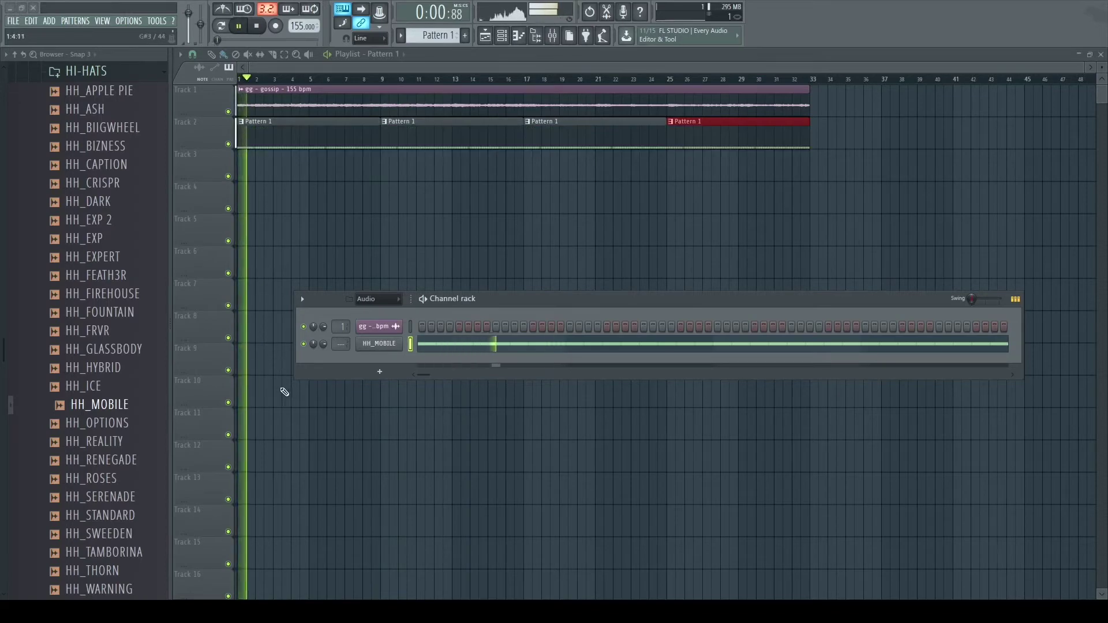
- Add two short groups of lower-pitched HH_MOBILE notes in bar 2 of Pattern 1 and repeat them in bar 6
{"action": "key", "text": "space"}
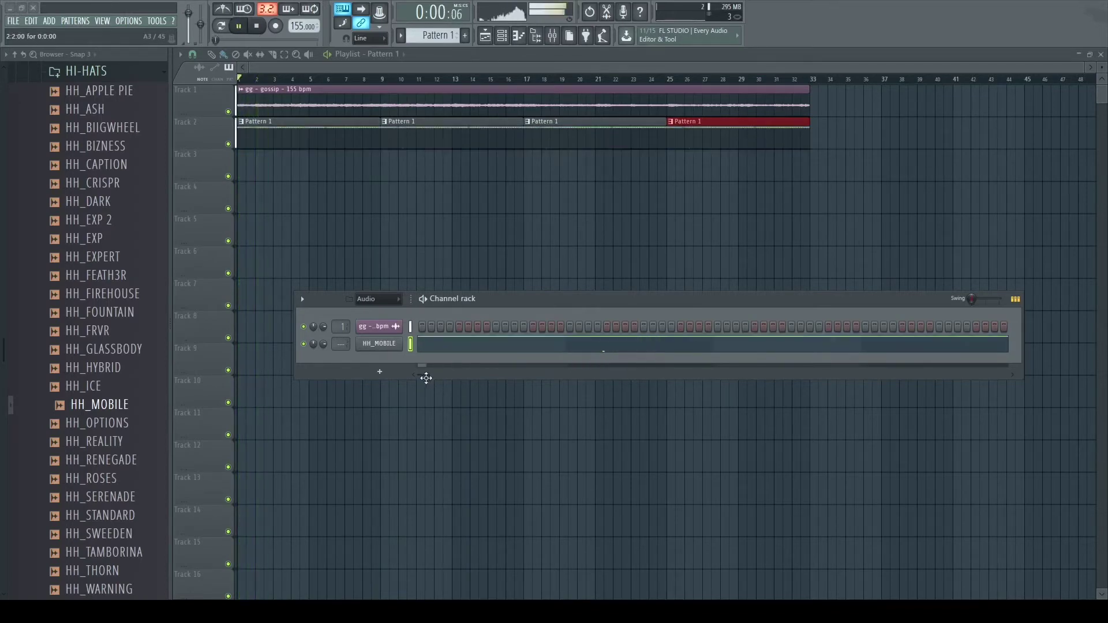
{"action": "key", "text": "ctrl+z"}
{"action": "key", "text": "space"}
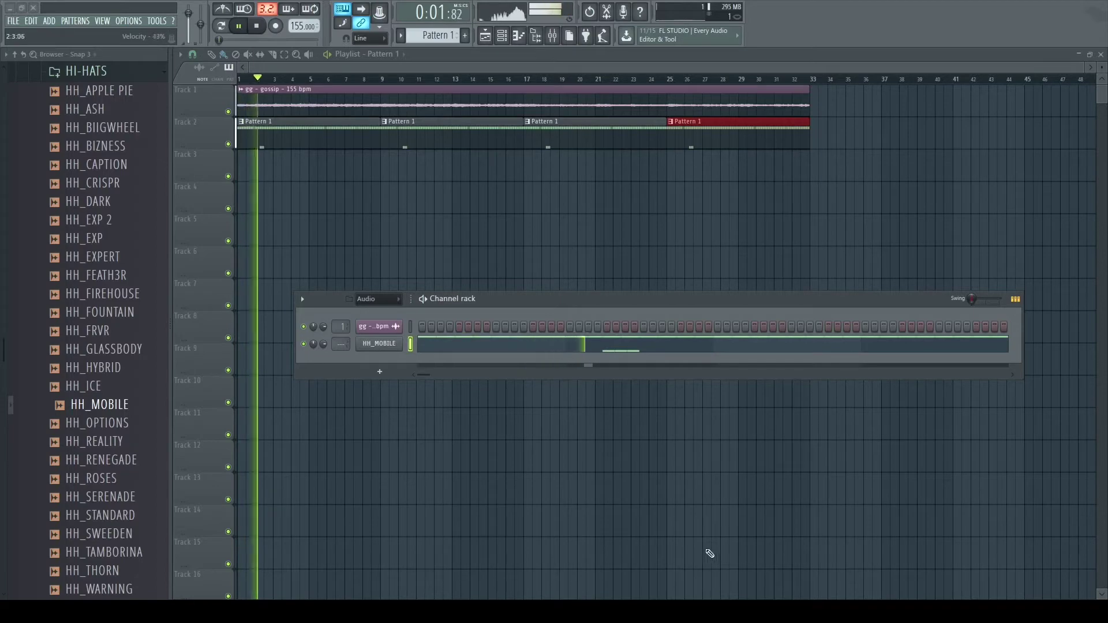
{"action": "key", "text": "space"}
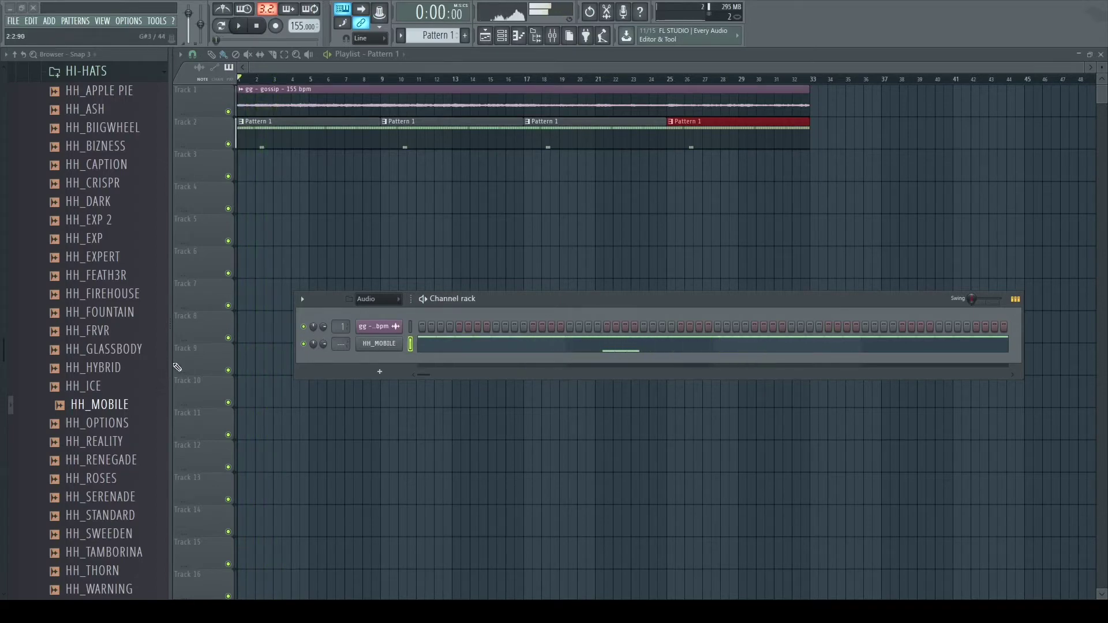
{"action": "key", "text": "ctrl+b"}
{"action": "key", "text": "ctrl+b"}
{"action": "right_click", "coordinate": [180, 284]}
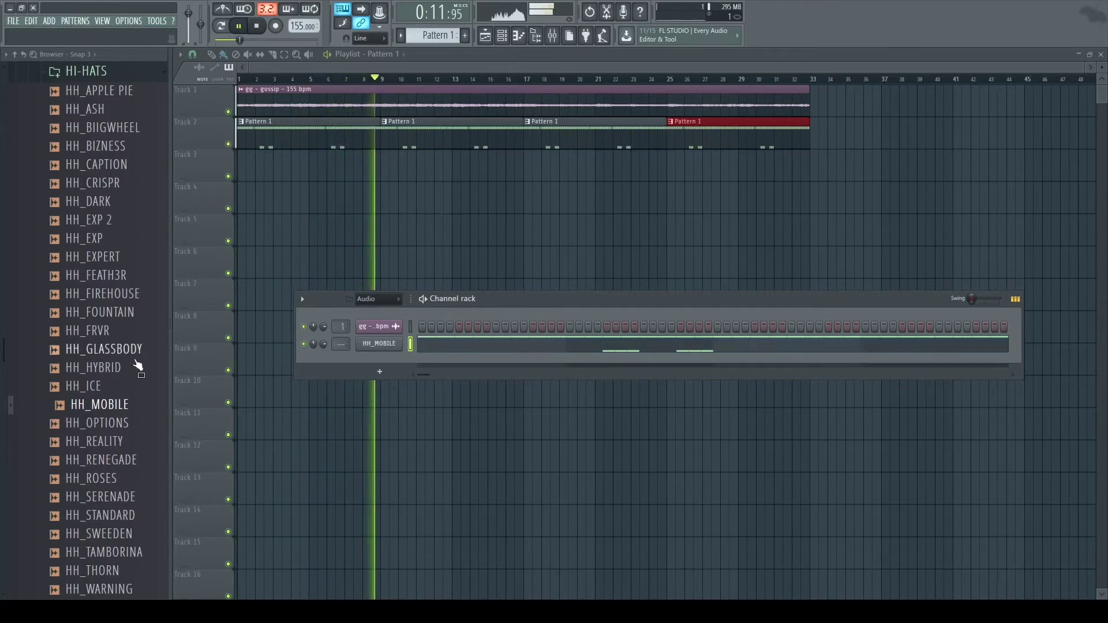
- Audition 808_DEVISE (C) from the Onlyxne drumkit's 808 folder and add it as a new channel
{"action": "scroll", "coordinate": [105, 361], "scroll_direction": "up", "scroll_amount": 4}
{"action": "left_click", "coordinate": [76, 209]}
{"action": "left_click", "coordinate": [74, 229]}
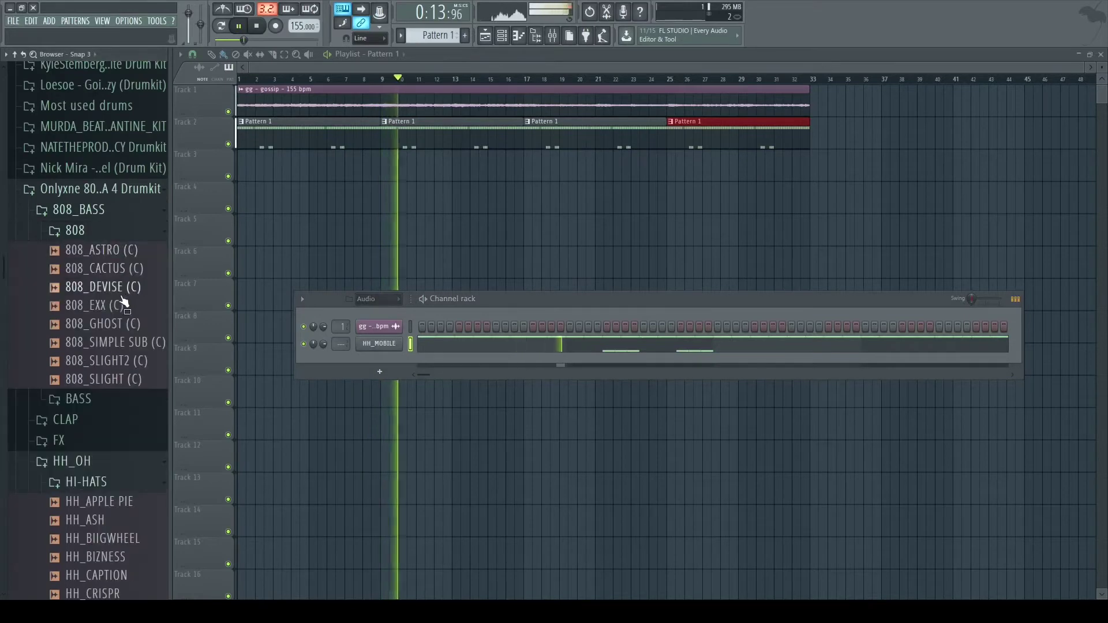
{"action": "left_click", "coordinate": [128, 289]}
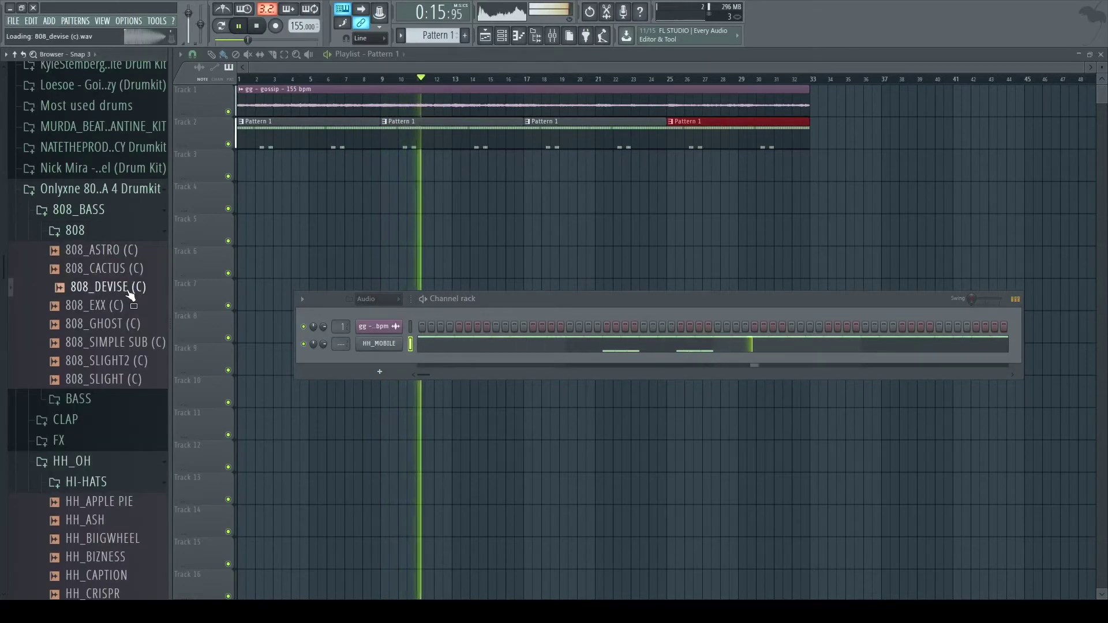
{"action": "left_click_drag", "start_coordinate": [130, 294], "coordinate": [384, 370]}
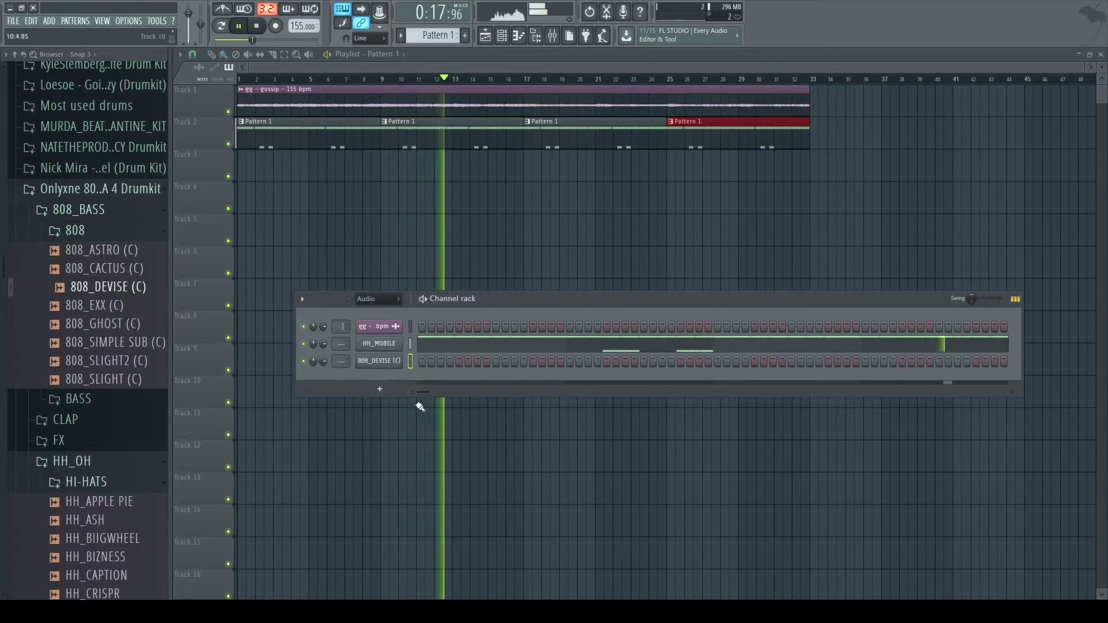
- Raise the Trim of the 808_DEVISE (C) sample and close its channel settings
{"action": "left_click", "coordinate": [387, 363]}
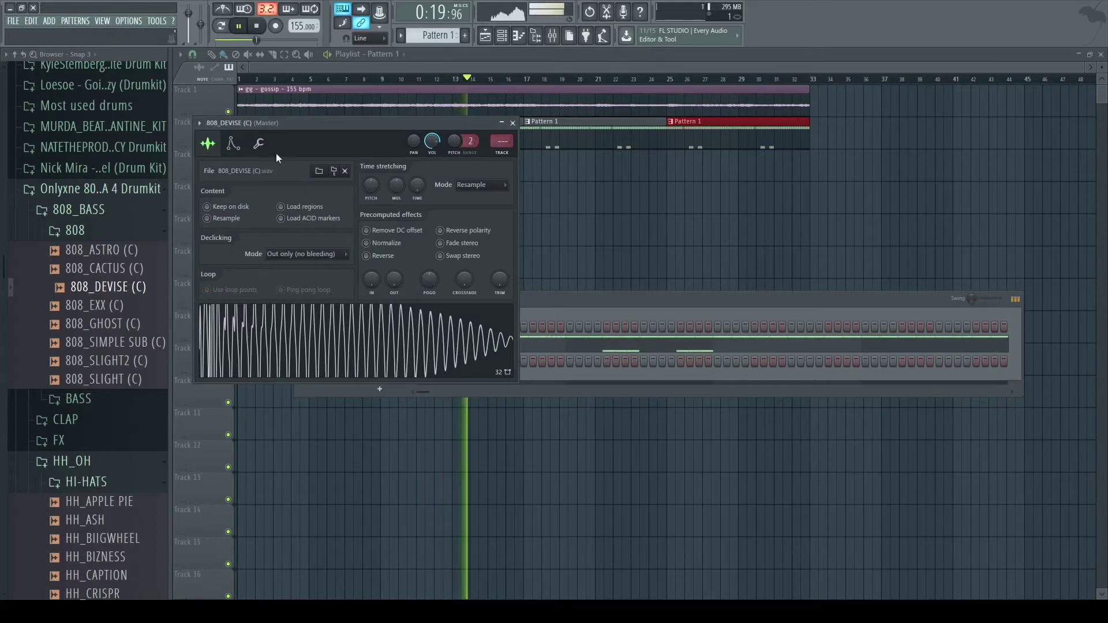
{"action": "left_click", "coordinate": [259, 144]}
{"action": "left_click", "coordinate": [208, 144]}
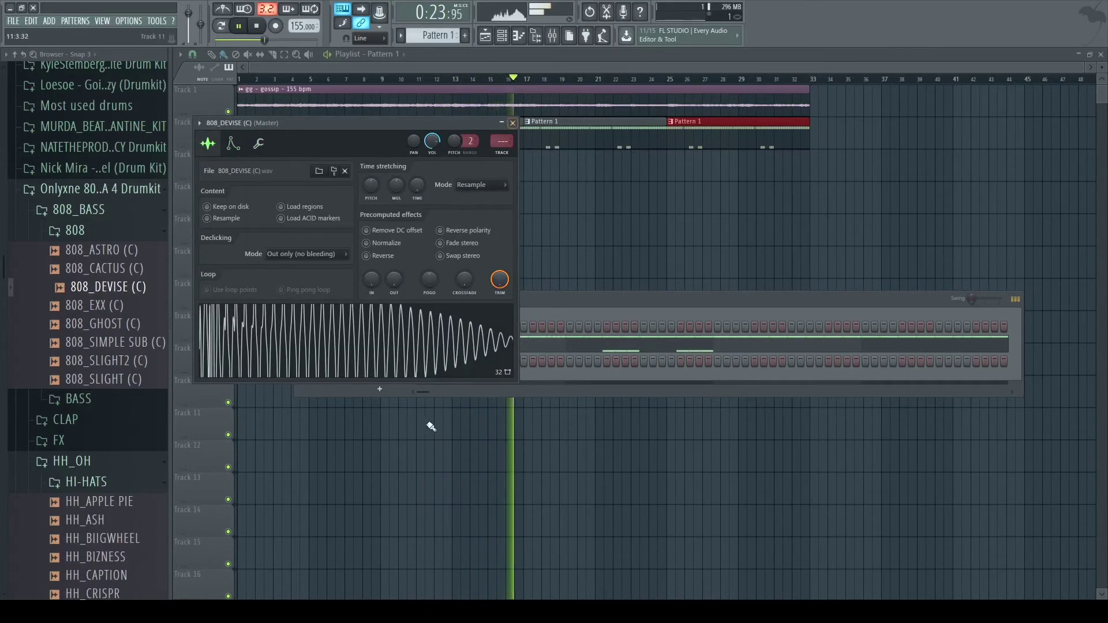
{"action": "left_click", "coordinate": [513, 123]}
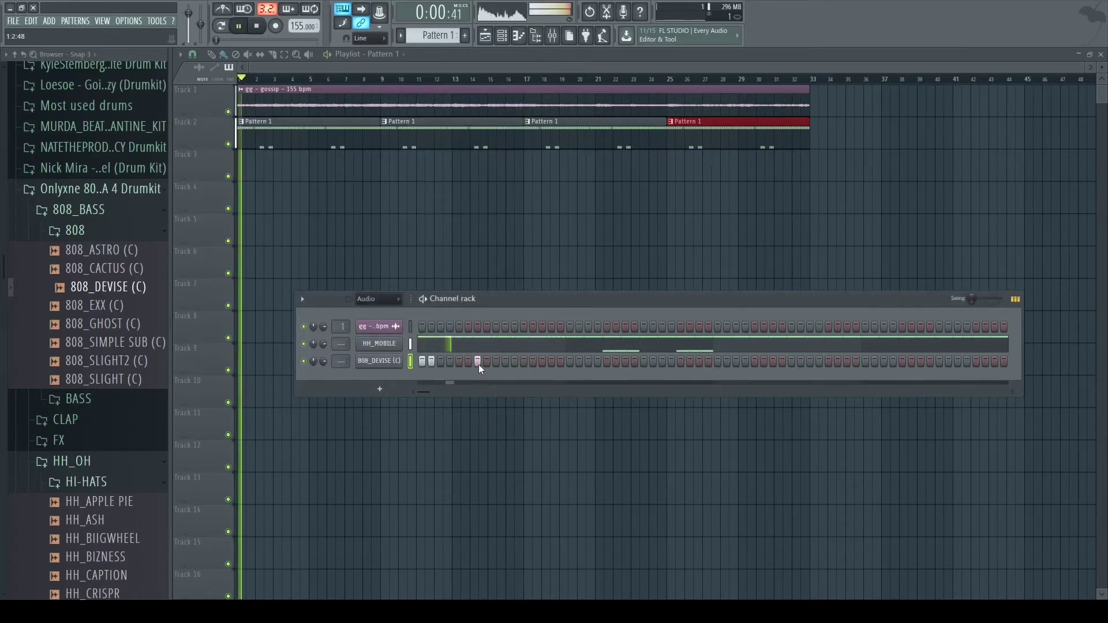
- Program the 808_DEVISE (C) channel with hits on steps 1, 7, 21, 27, 33, 39, 53, 55, 61 and 63
{"action": "left_click", "coordinate": [431, 362]}
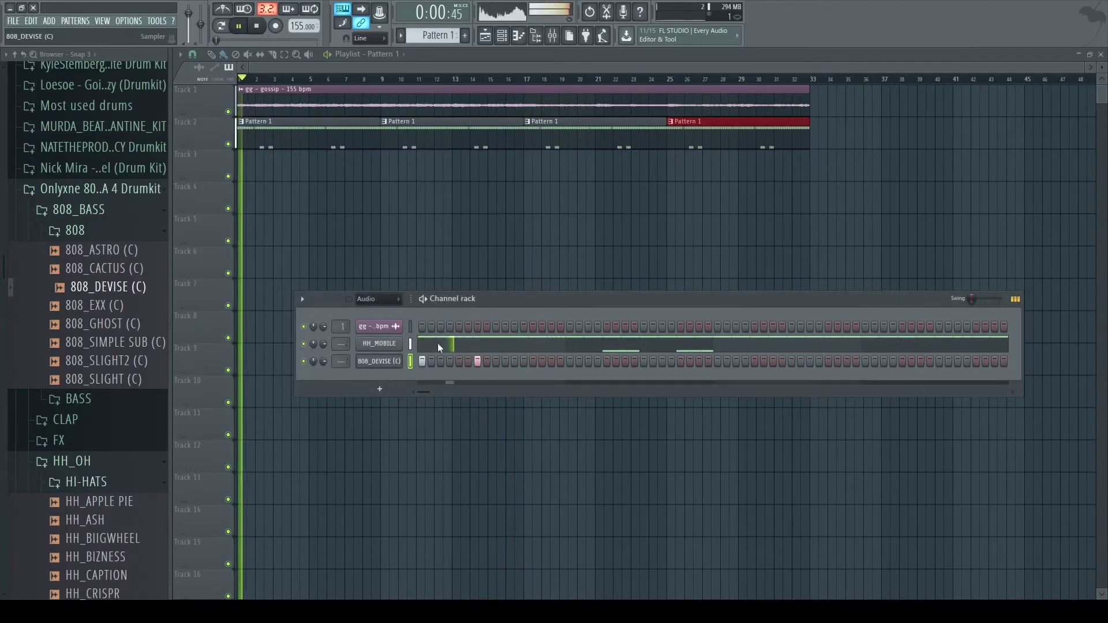
{"action": "left_click", "coordinate": [606, 361]}
{"action": "left_click", "coordinate": [662, 362]}
{"action": "left_click", "coordinate": [717, 362]}
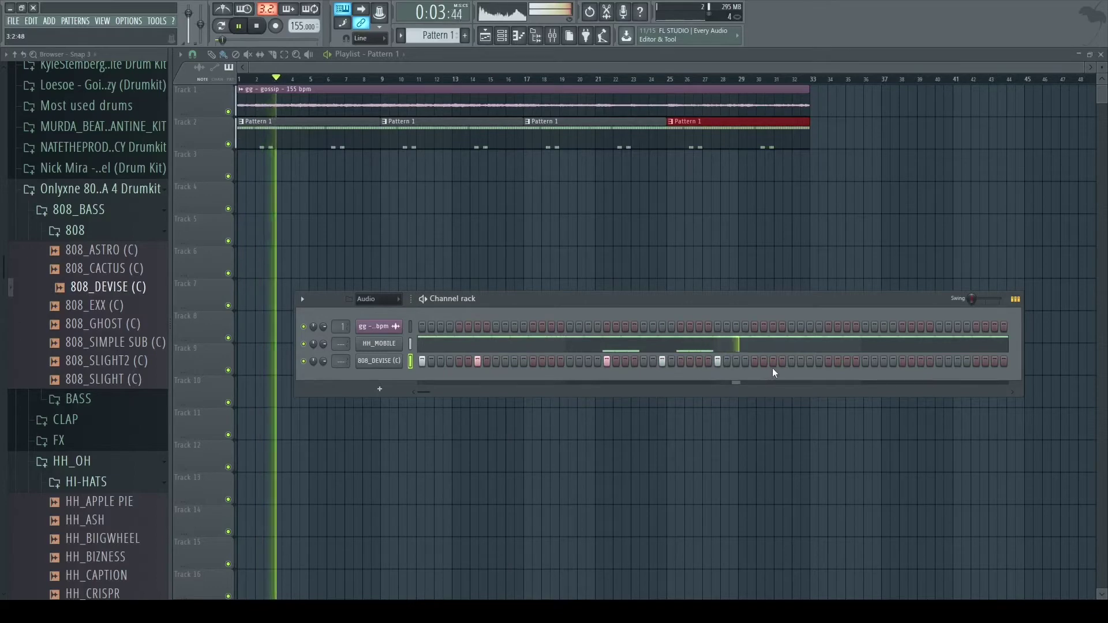
{"action": "left_click", "coordinate": [773, 363]}
{"action": "left_click", "coordinate": [902, 363]}
{"action": "left_click", "coordinate": [920, 363]}
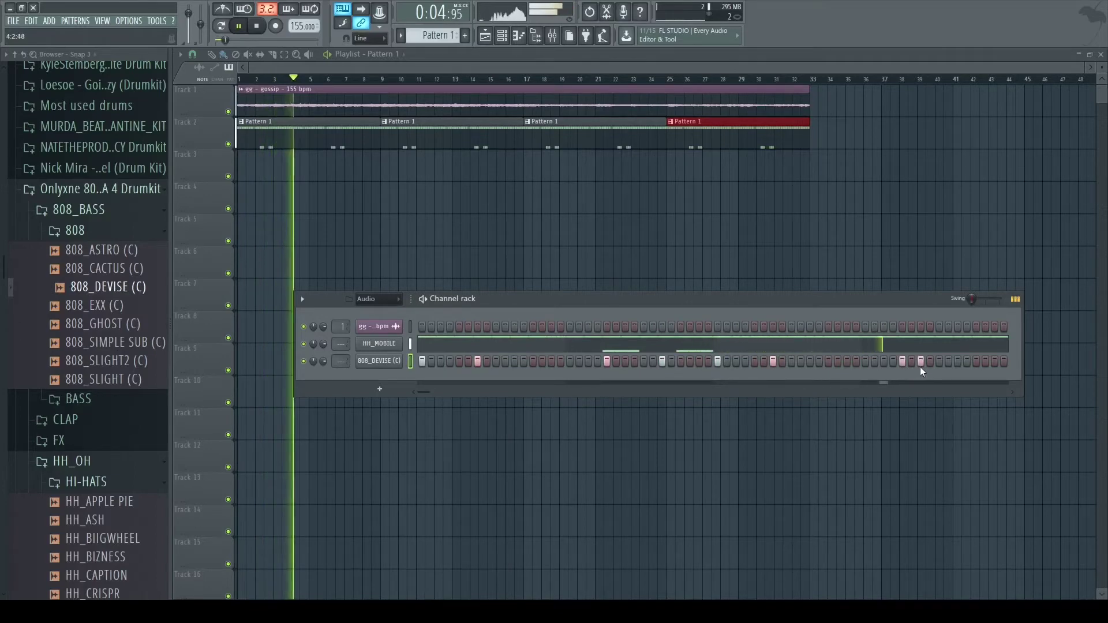
{"action": "left_click", "coordinate": [976, 365]}
{"action": "left_click", "coordinate": [993, 366]}
- Convert the 808_DEVISE (C) steps into piano roll notes and pitch them into a bassline following the loop
{"action": "key", "text": "space"}
{"action": "key", "text": "space"}
{"action": "key", "text": "F7"}
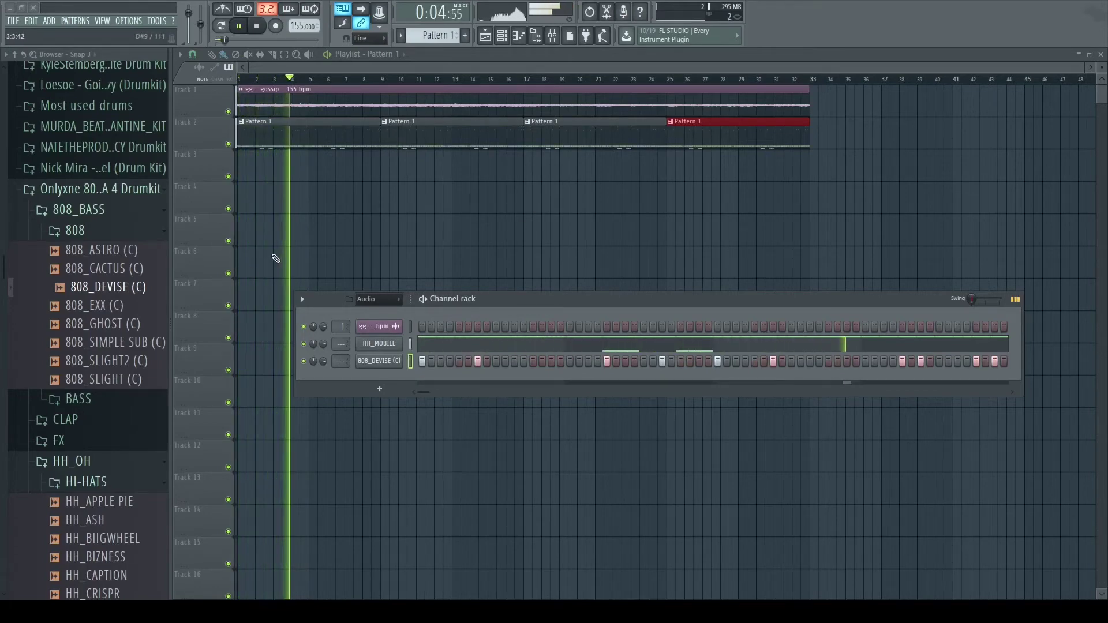
{"action": "key", "text": "ctrl+z"}
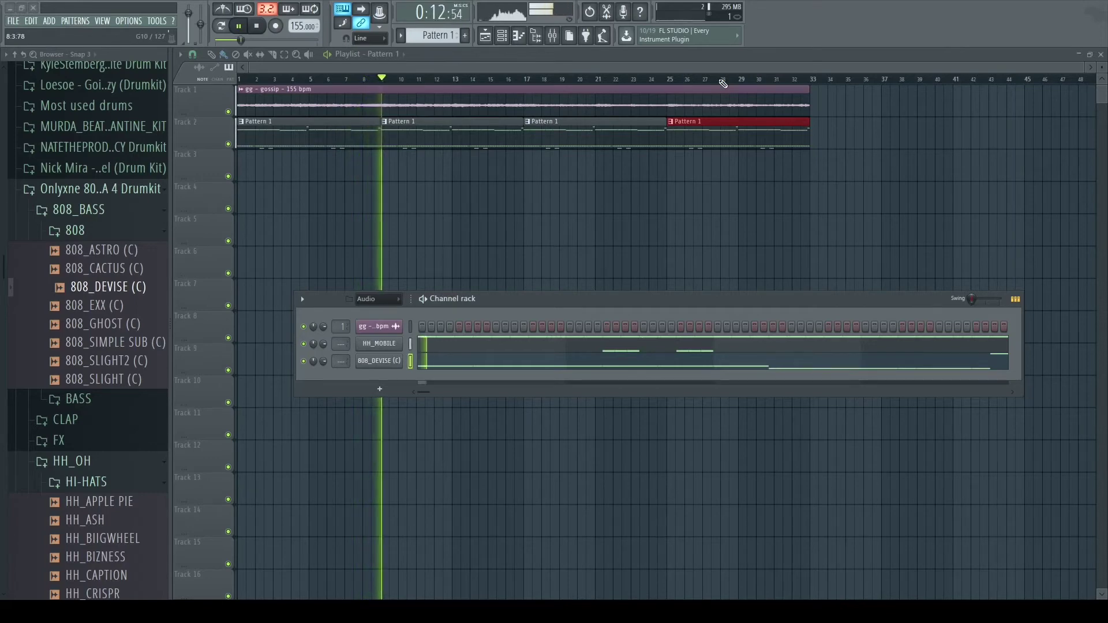
- Shift the octave of the 808_DEVISE (C) bassline while replaying the arrangement from the start
{"action": "key", "text": "space"}
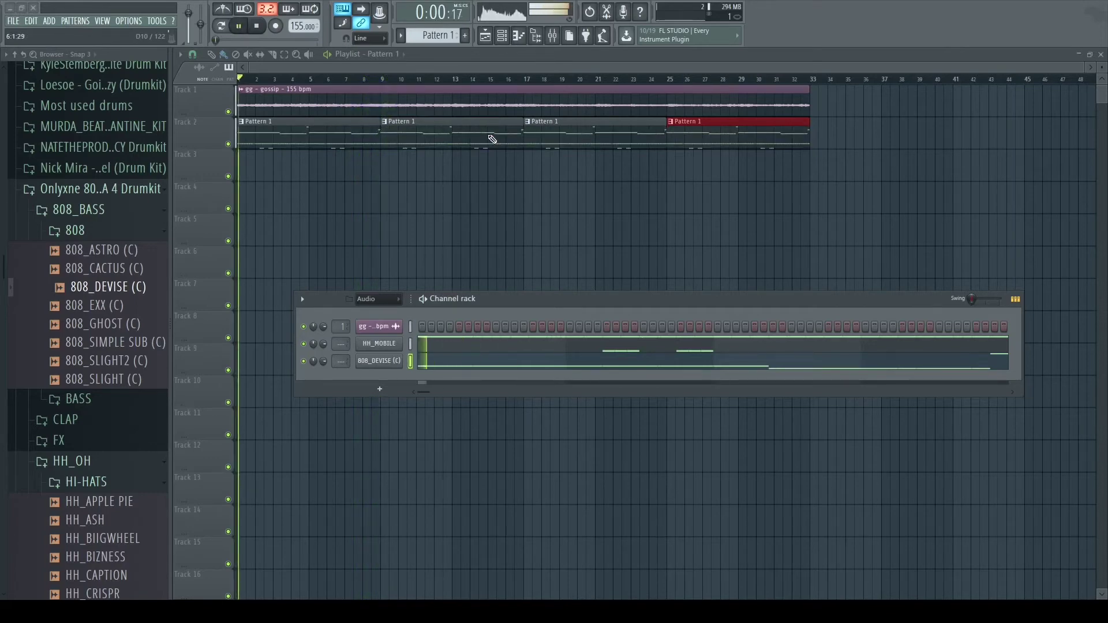
{"action": "key", "text": "space"}
{"action": "key", "text": "space"}
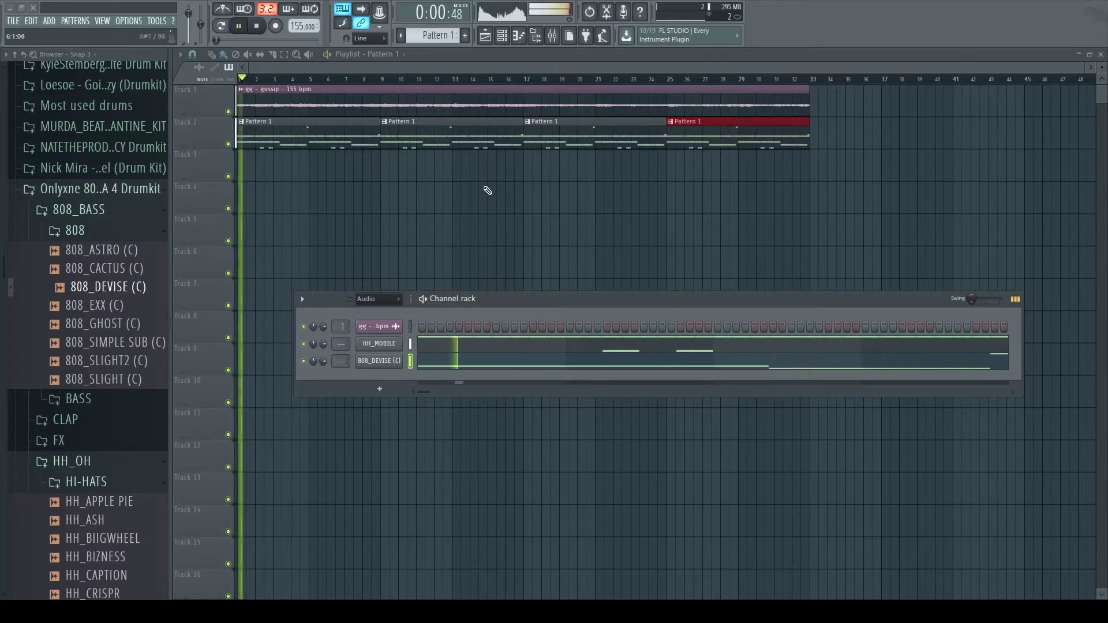
{"action": "key", "text": "space"}
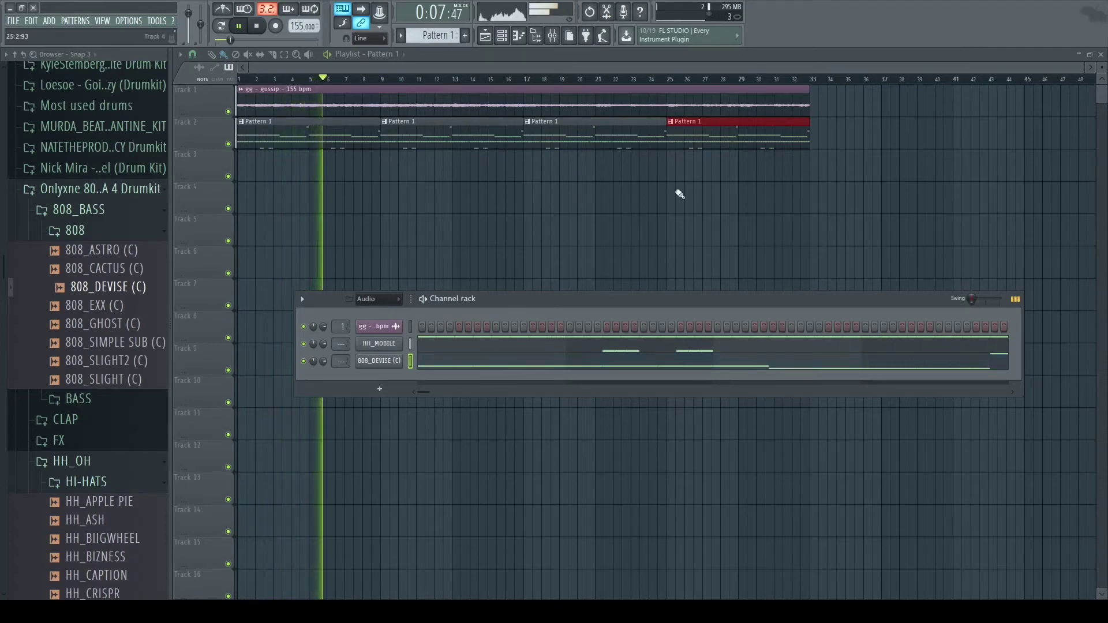
- Add kick [ sharp ] from the KBeaZy Fyed Up Volume 1 kit's Kicks folder as a new channel
{"action": "left_click", "coordinate": [99, 189]}
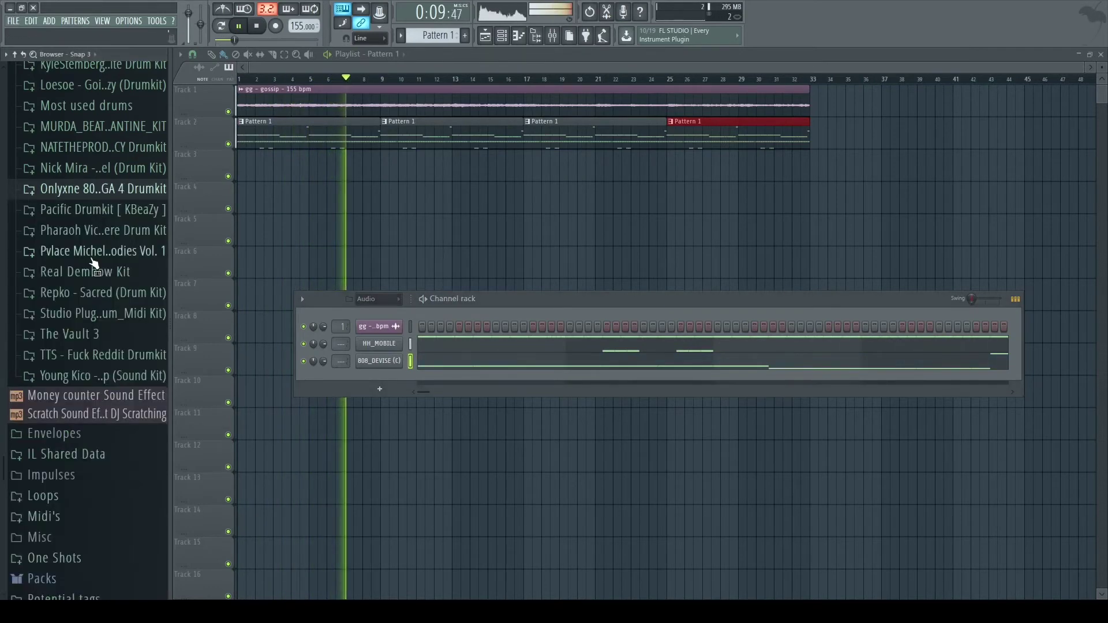
{"action": "scroll", "coordinate": [95, 243], "scroll_direction": "up", "scroll_amount": 5}
{"action": "left_click", "coordinate": [94, 244]}
{"action": "left_click", "coordinate": [92, 348]}
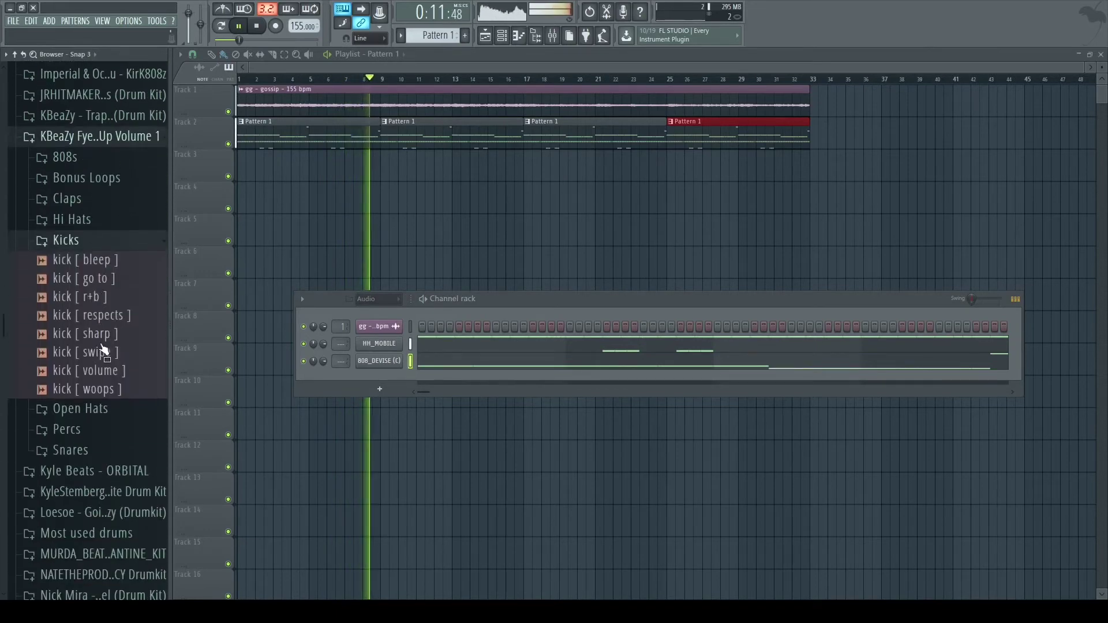
{"action": "left_click_drag", "start_coordinate": [130, 331], "coordinate": [396, 375]}
- Program the kick [ sharp ] channel with hits on steps 1, 7, 21, 27, 33, 39, 55 and 61
{"action": "left_click", "coordinate": [422, 379]}
{"action": "left_click", "coordinate": [477, 379]}
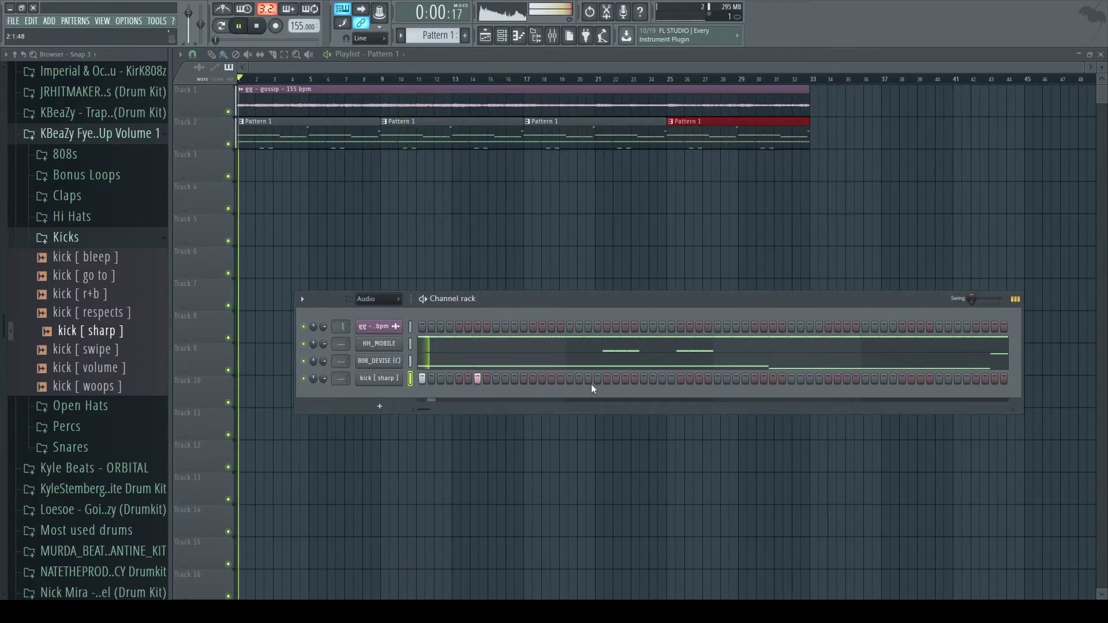
{"action": "left_click", "coordinate": [607, 378]}
{"action": "left_click", "coordinate": [662, 379]}
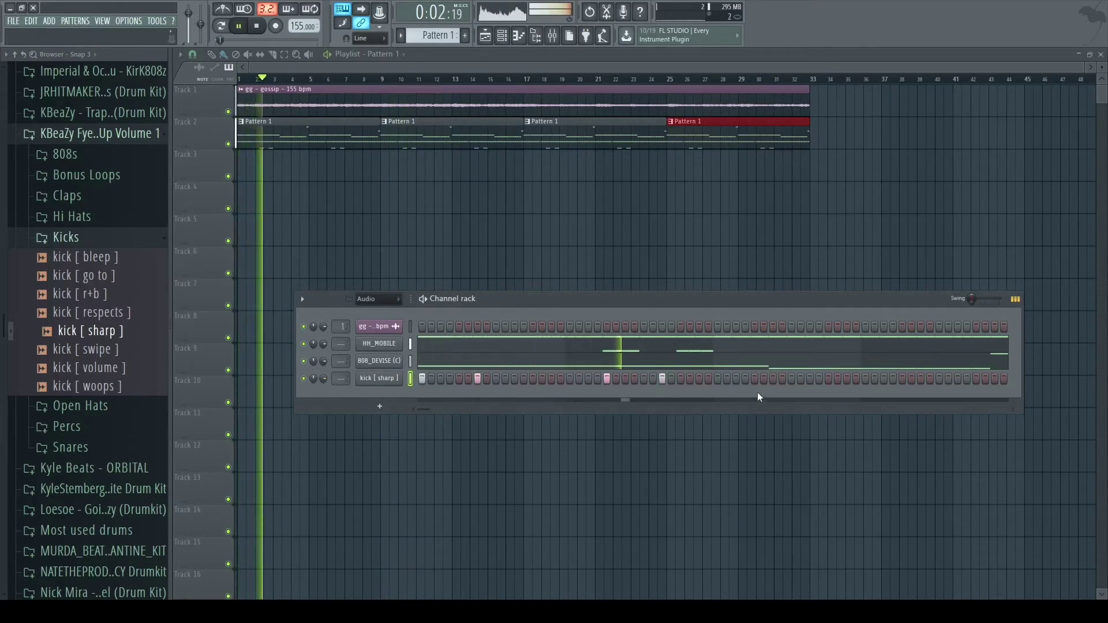
{"action": "left_click", "coordinate": [717, 379]}
{"action": "left_click", "coordinate": [773, 378]}
{"action": "left_click", "coordinate": [920, 379]}
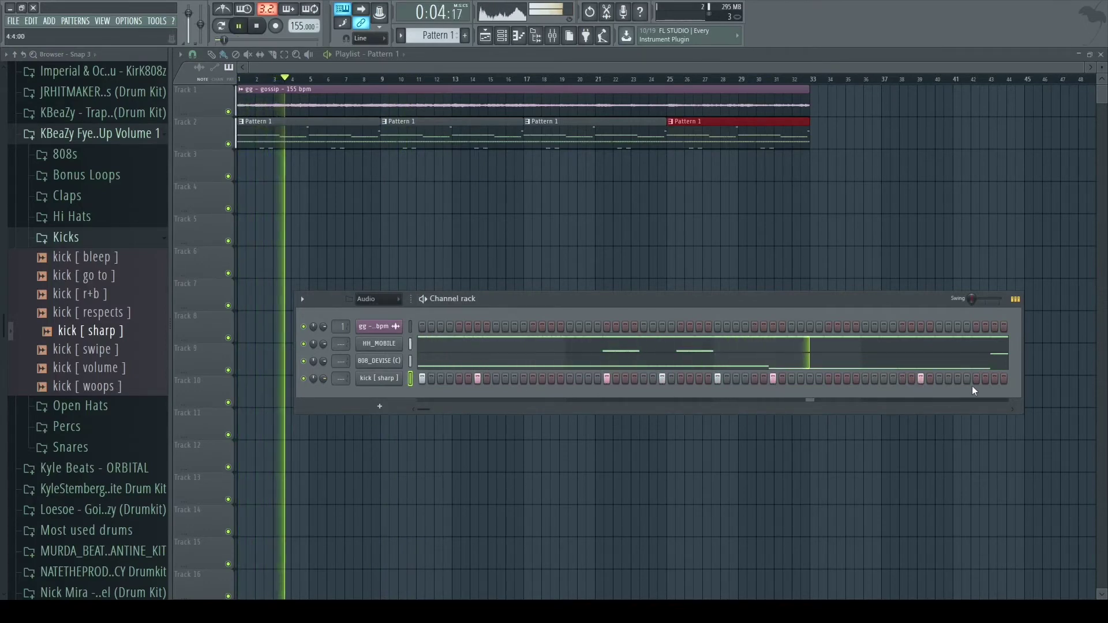
{"action": "left_click", "coordinate": [994, 378]}
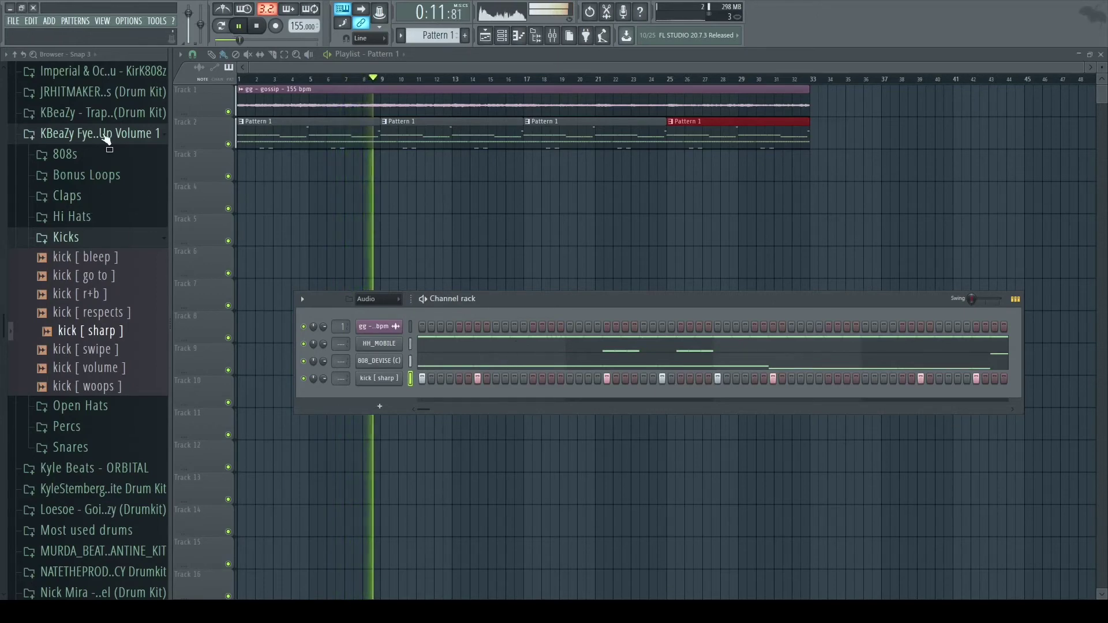
- Add clap [ tex ] from the same kit as a new channel with hits on steps 9, 25, 41 and 57
{"action": "left_click", "coordinate": [66, 196]}
{"action": "left_click_drag", "start_coordinate": [81, 326], "coordinate": [394, 393]}
{"action": "left_click", "coordinate": [496, 396]}
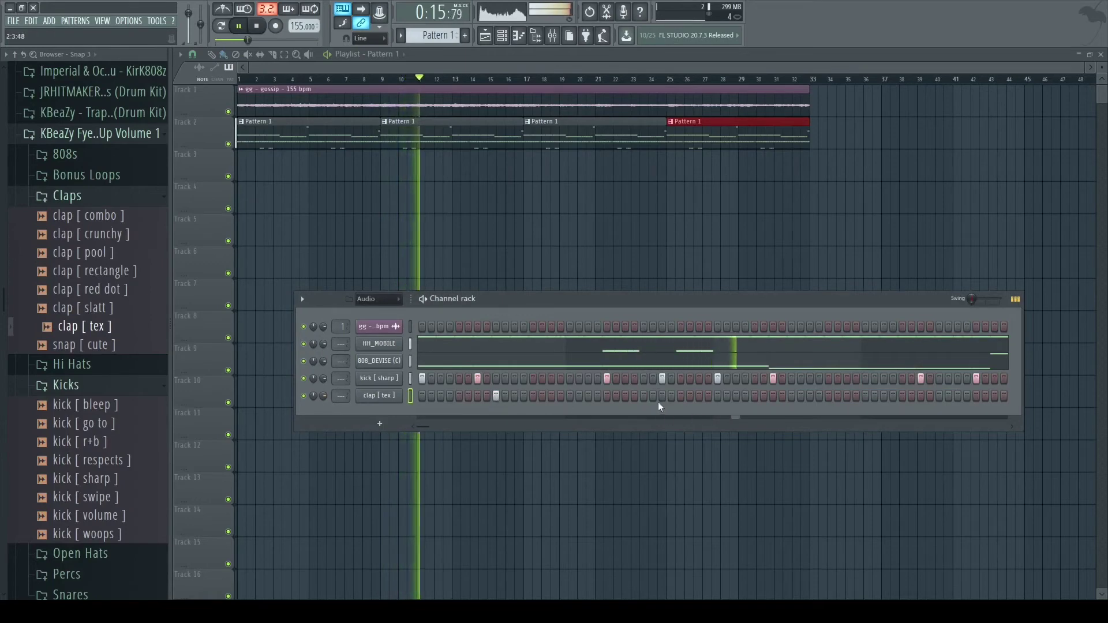
{"action": "left_click", "coordinate": [644, 396]}
{"action": "left_click", "coordinate": [792, 396]}
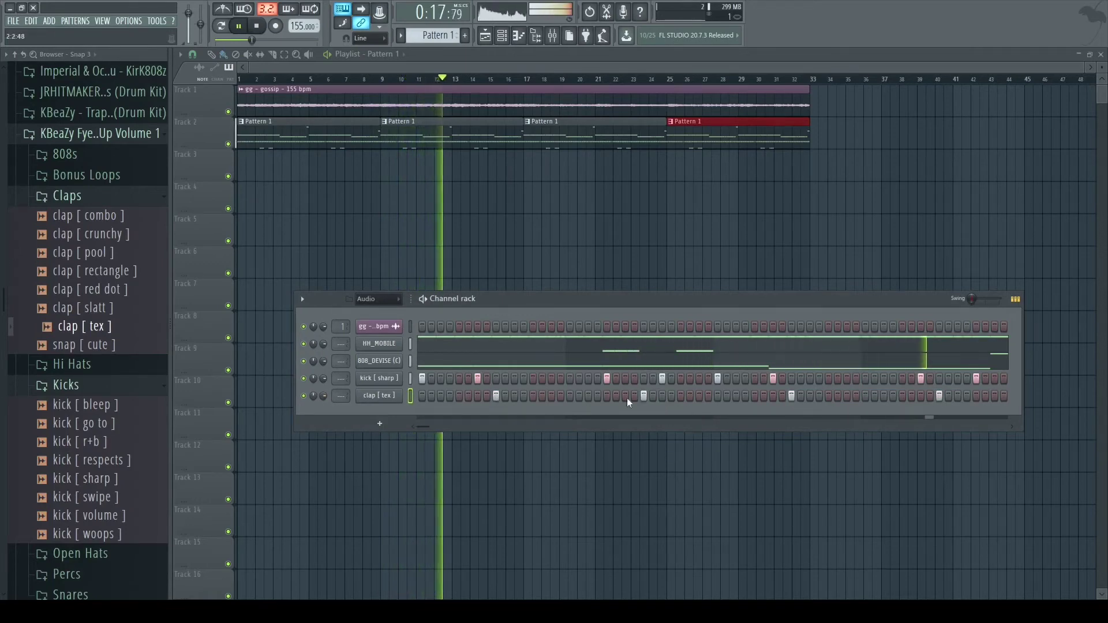
{"action": "key", "text": "ctrl+b"}
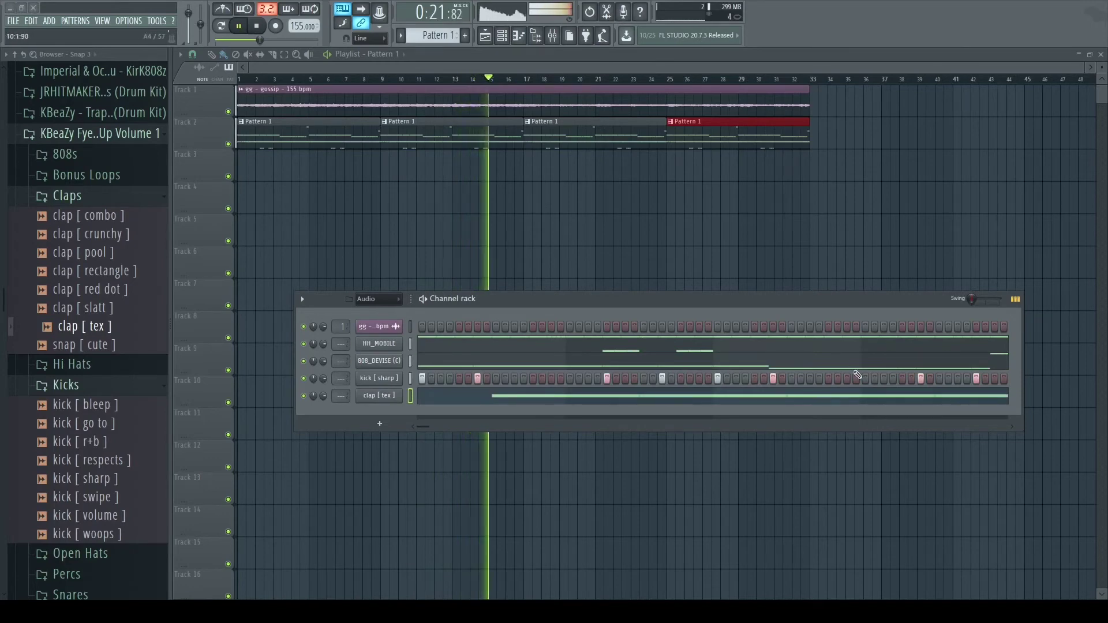
{"action": "key", "text": "ctrl+z"}
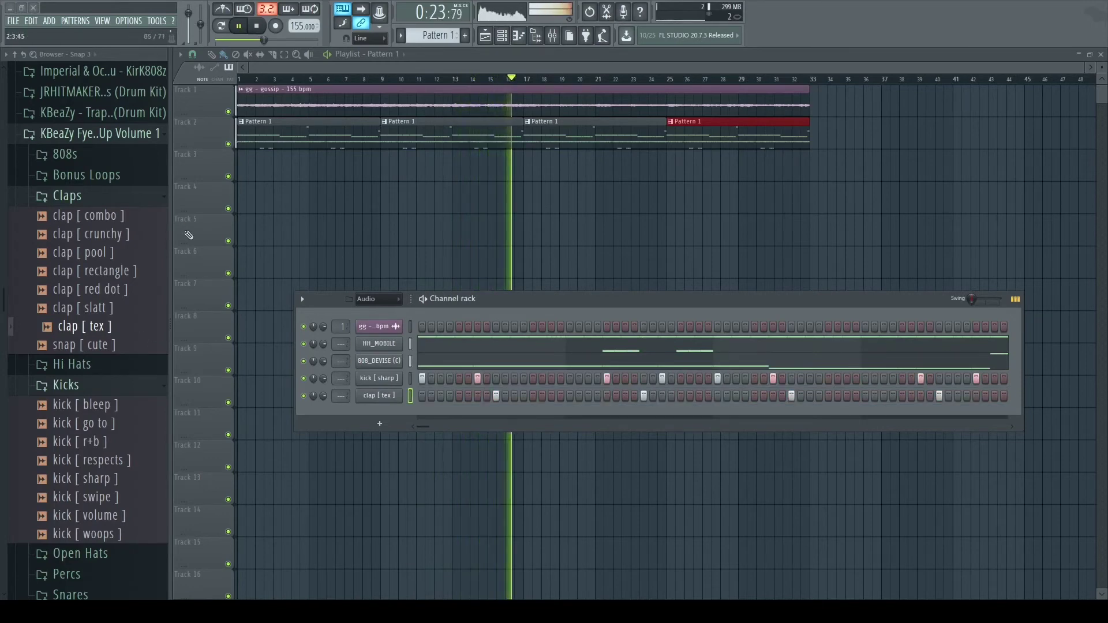
- Add Snare [Metro] from the Loesoe drumkit's [Snare] folder as a new channel below the clap
{"action": "left_click", "coordinate": [92, 136]}
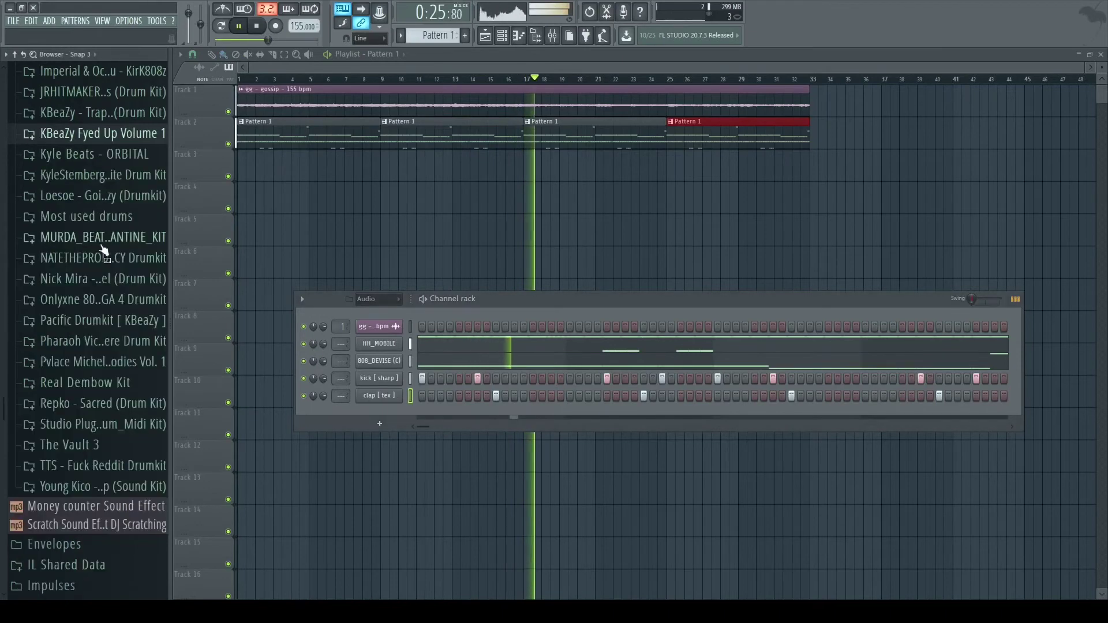
{"action": "left_click", "coordinate": [95, 195]}
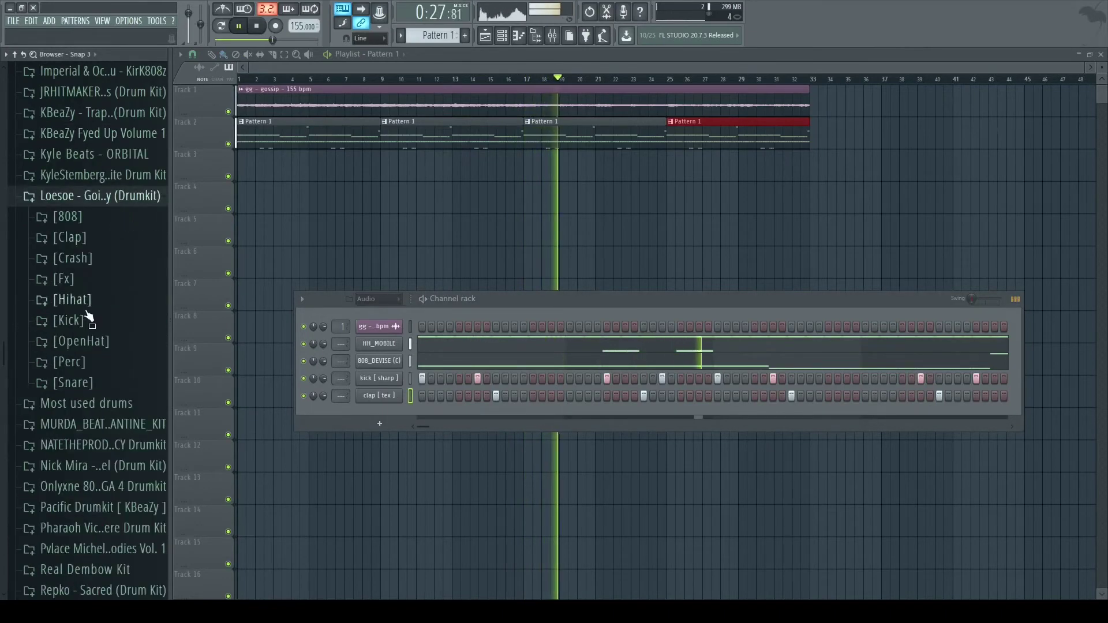
{"action": "left_click", "coordinate": [88, 362]}
{"action": "scroll", "coordinate": [88, 363], "scroll_direction": "down", "scroll_amount": 1}
{"action": "left_click", "coordinate": [64, 275]}
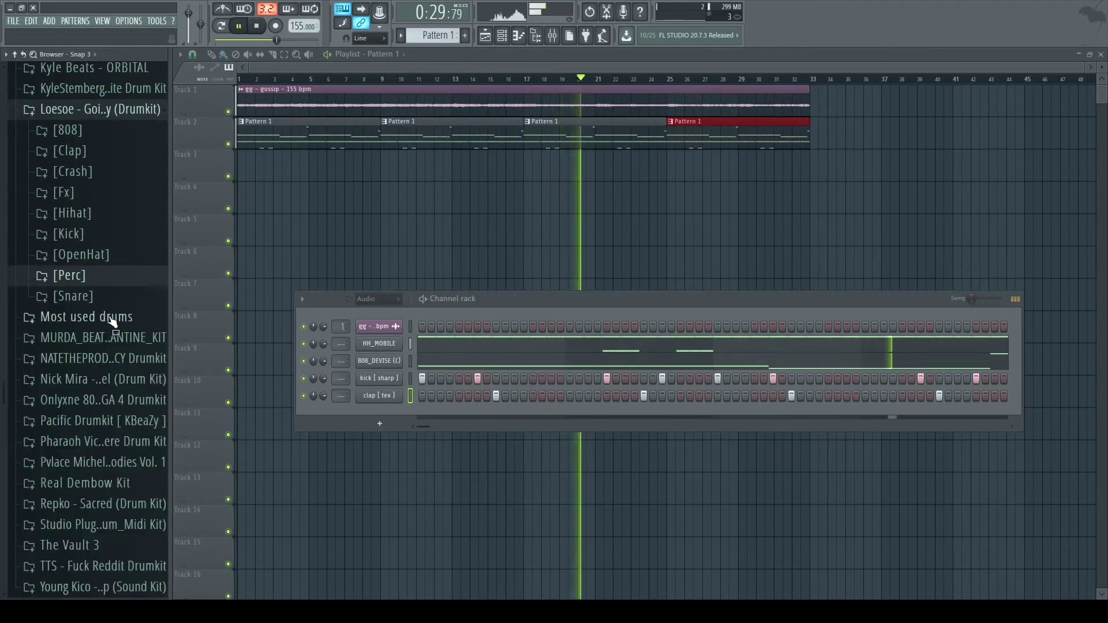
{"action": "left_click", "coordinate": [109, 298]}
{"action": "left_click", "coordinate": [118, 466]}
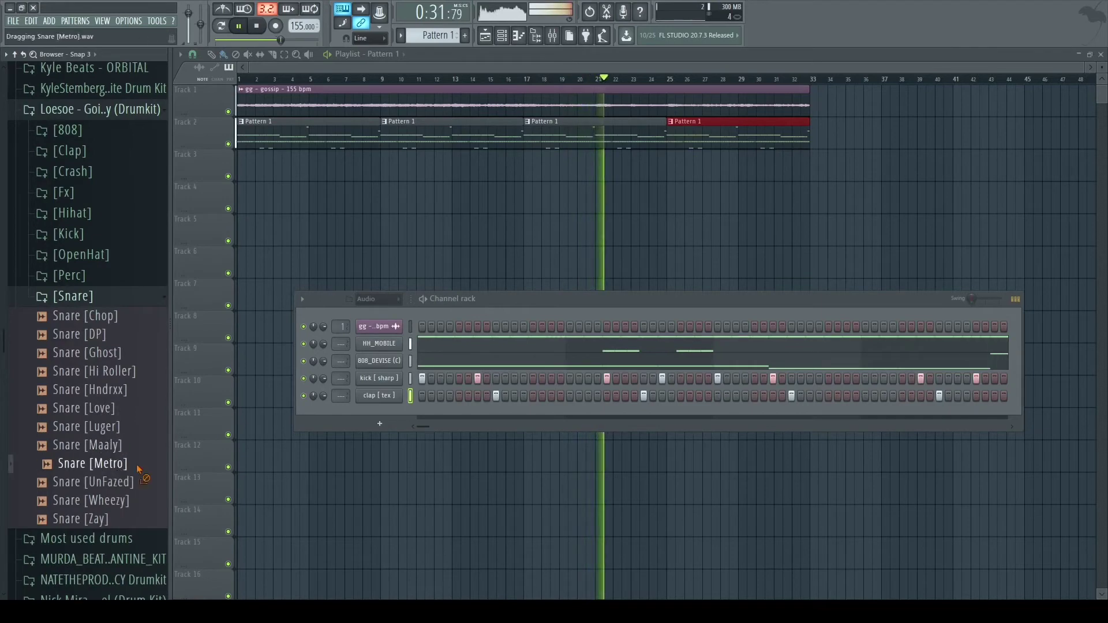
{"action": "left_click_drag", "start_coordinate": [387, 405], "coordinate": [390, 407]}
- Paste the clap's steps into the Snare [Metro] channel and add extra hits on steps 15, 19, 47 and 51
{"action": "left_click", "coordinate": [411, 412]}
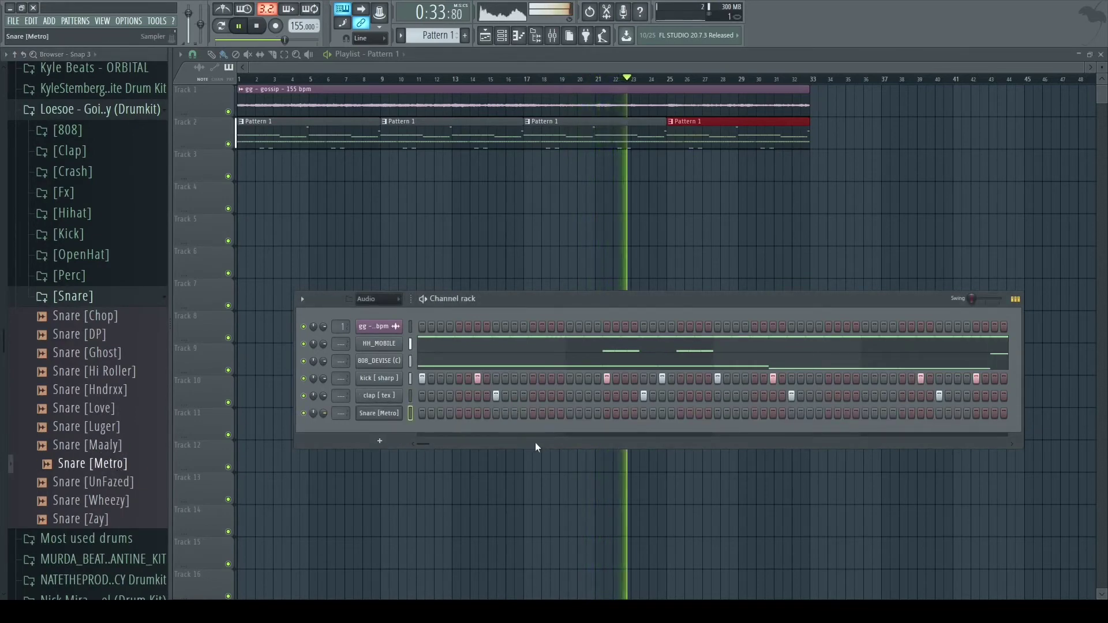
{"action": "key", "text": "ctrl+v"}
{"action": "key", "text": "space"}
{"action": "key", "text": "space"}
{"action": "left_click", "coordinate": [552, 414]}
{"action": "left_click", "coordinate": [588, 414]}
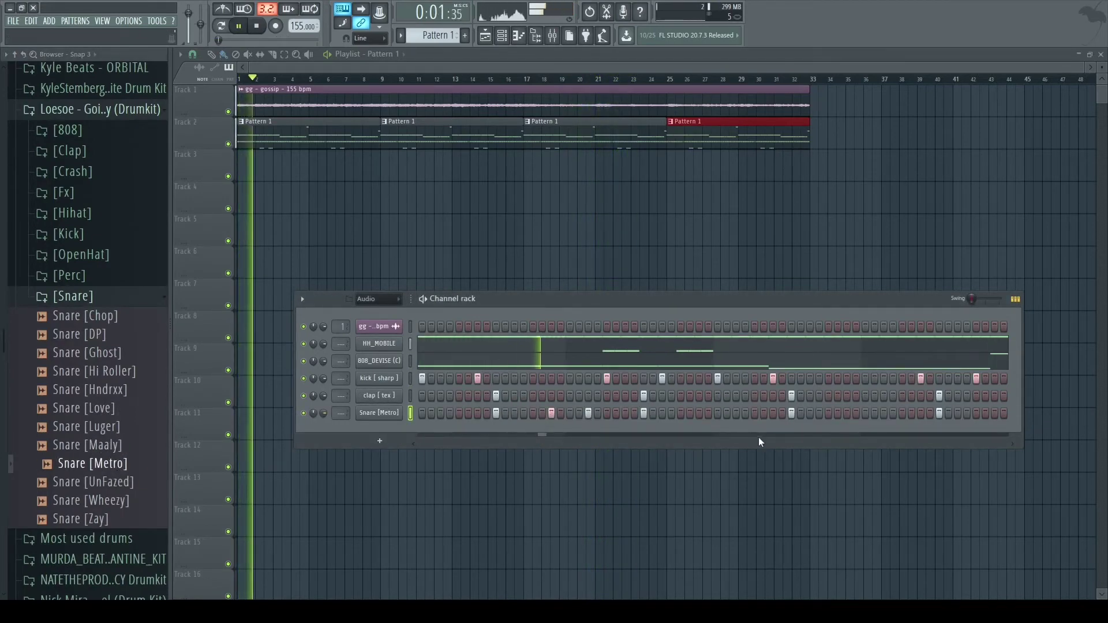
{"action": "left_click", "coordinate": [847, 413]}
{"action": "left_click", "coordinate": [884, 414]}
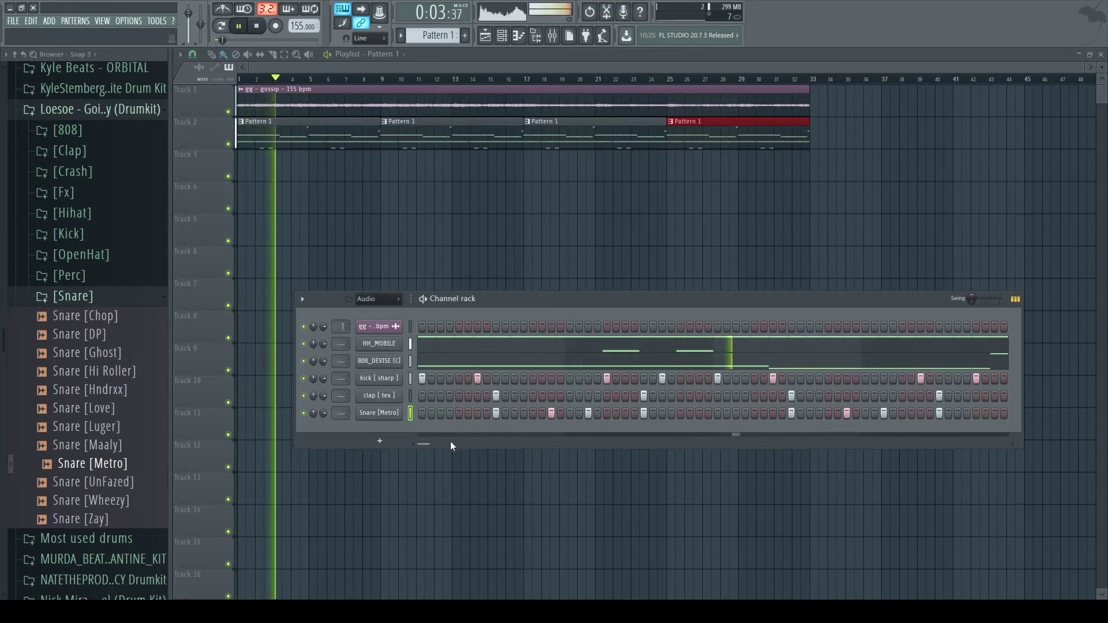
- Add Snare [Metro] hits on steps 111 and 127 in the second half of the pattern
{"action": "left_click_drag", "start_coordinate": [450, 442], "coordinate": [1005, 444]}
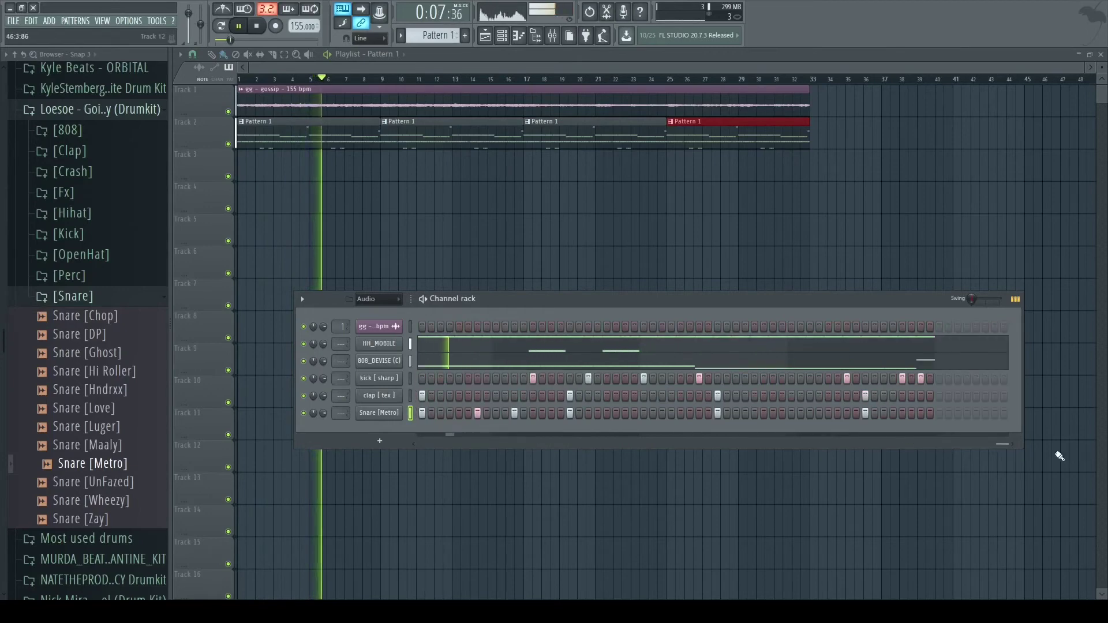
{"action": "left_click", "coordinate": [773, 413]}
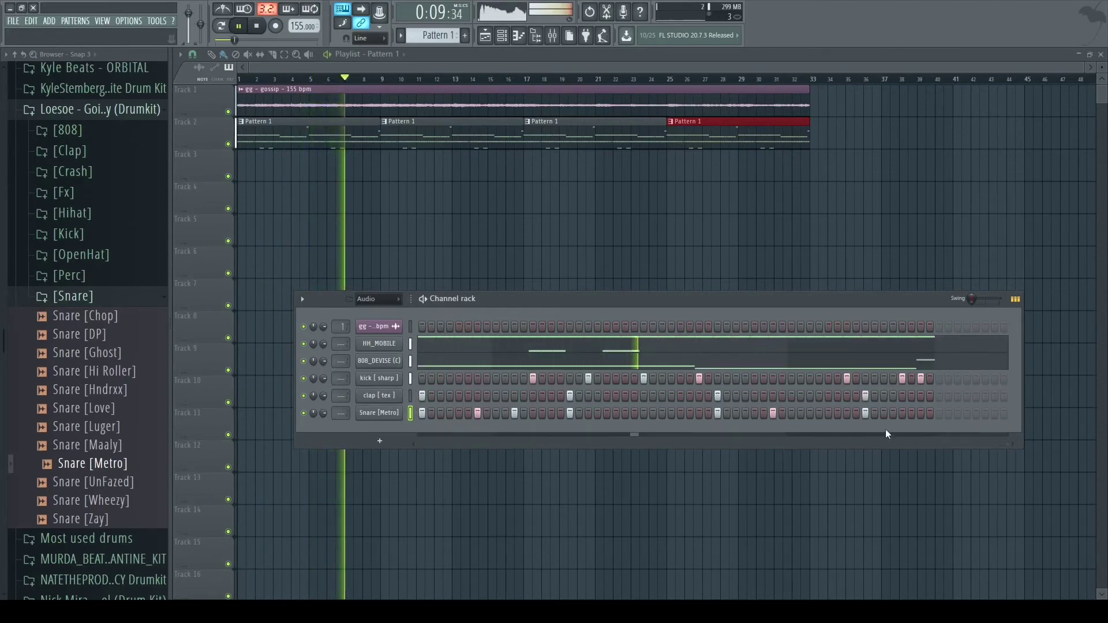
{"action": "left_click", "coordinate": [920, 414]}
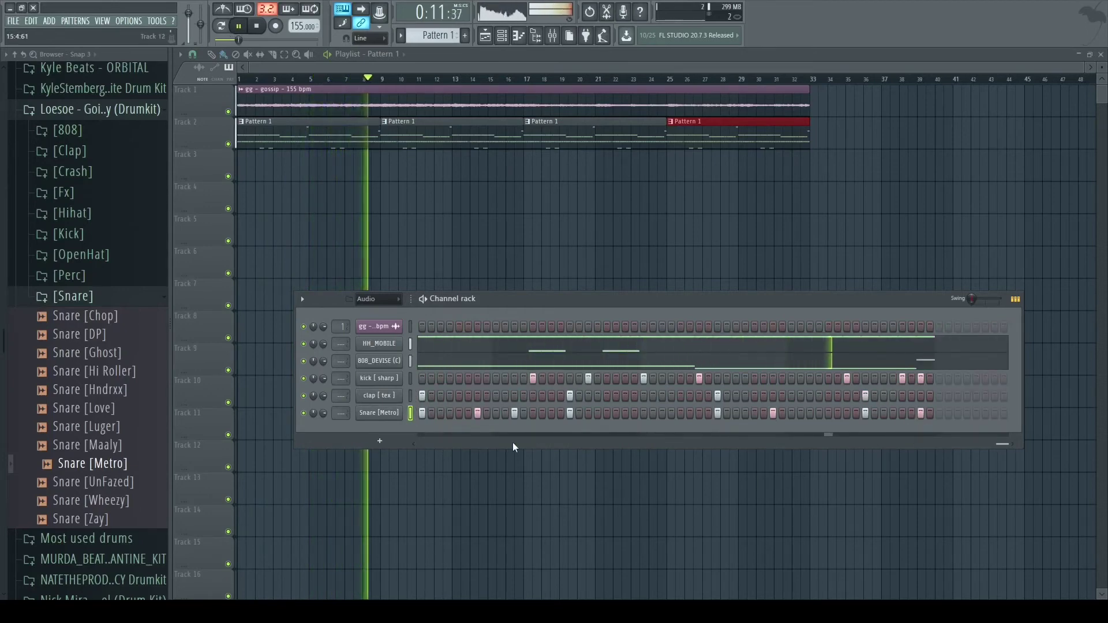
- Check the Snare [Metro] channel's sample and miscellaneous settings, and add a small amount of swing to the channel rack
{"action": "left_click", "coordinate": [379, 413]}
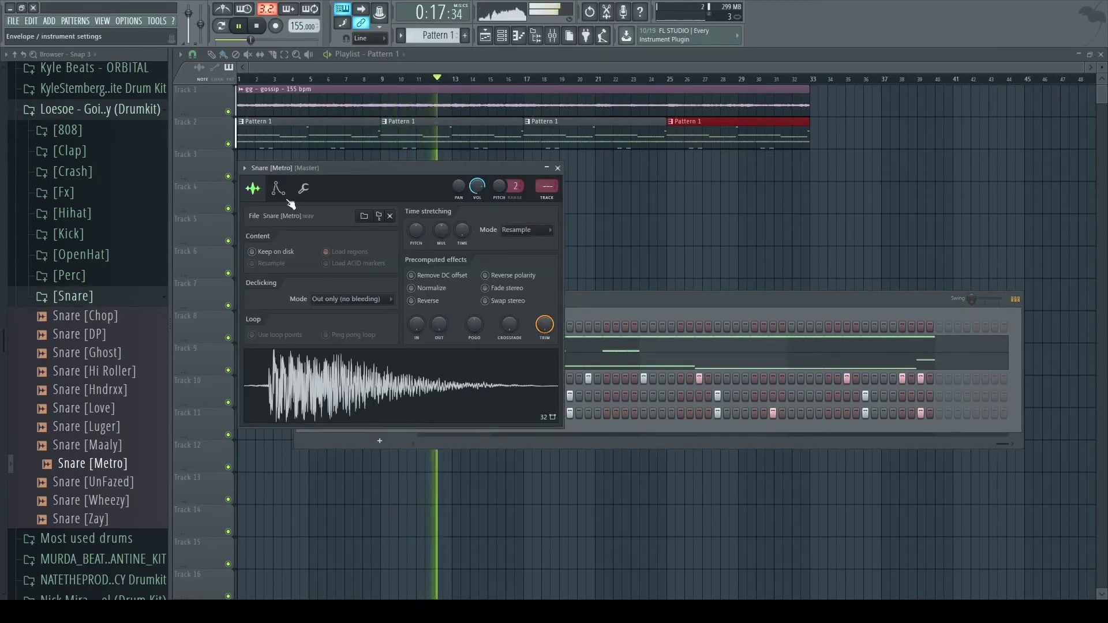
{"action": "left_click", "coordinate": [303, 189]}
{"action": "left_click", "coordinate": [558, 168]}
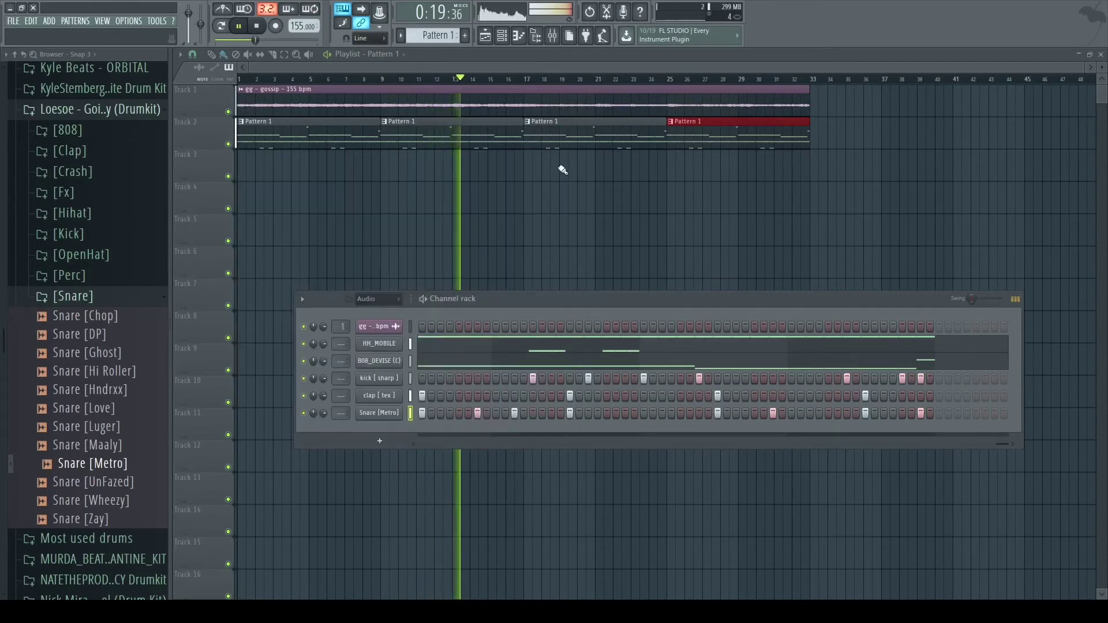
{"action": "left_click_drag", "start_coordinate": [973, 300], "coordinate": [974, 299]}
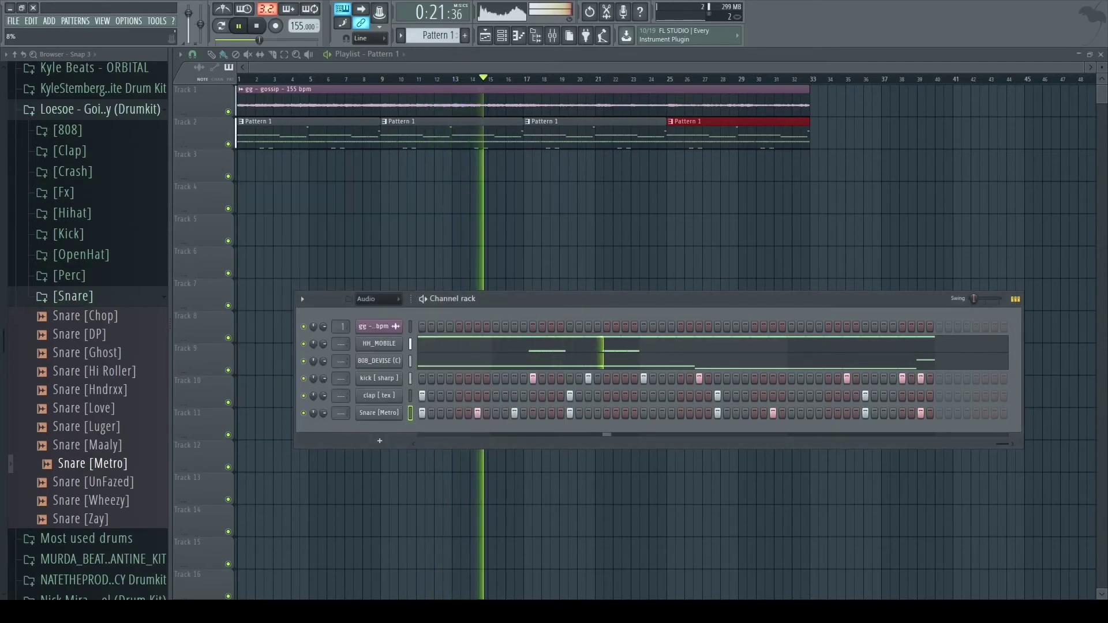
- Audition the Loesoe drumkit's [OpenHat] samples and add OpenHat [Mafia] as a new channel below the snare
{"action": "left_click", "coordinate": [81, 255]}
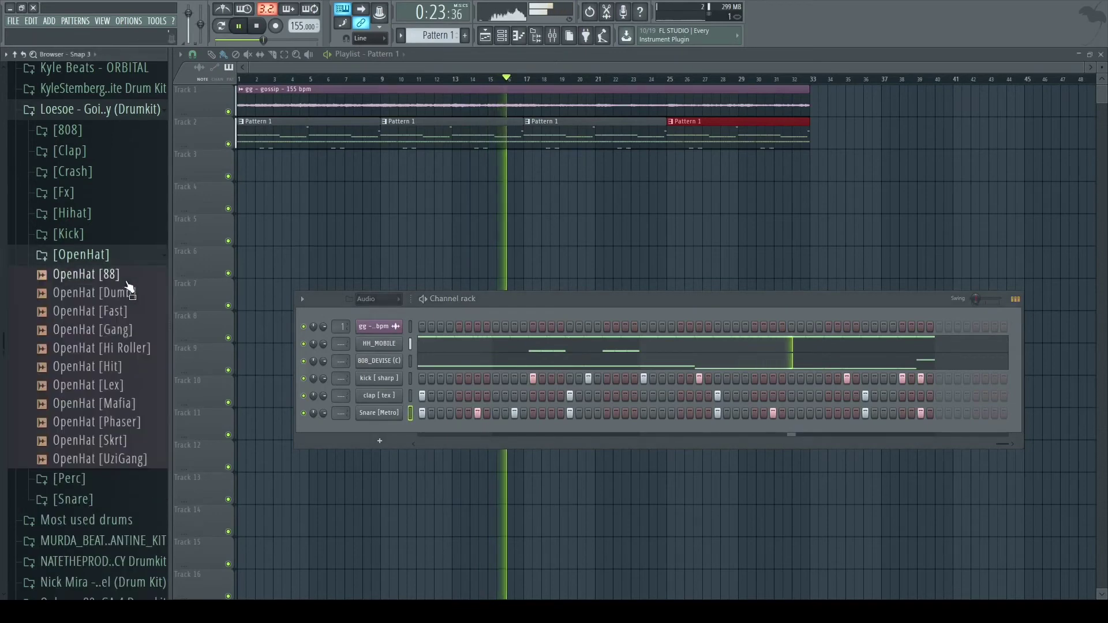
{"action": "left_click_drag", "start_coordinate": [115, 329], "coordinate": [121, 434]}
{"action": "left_click", "coordinate": [131, 405]}
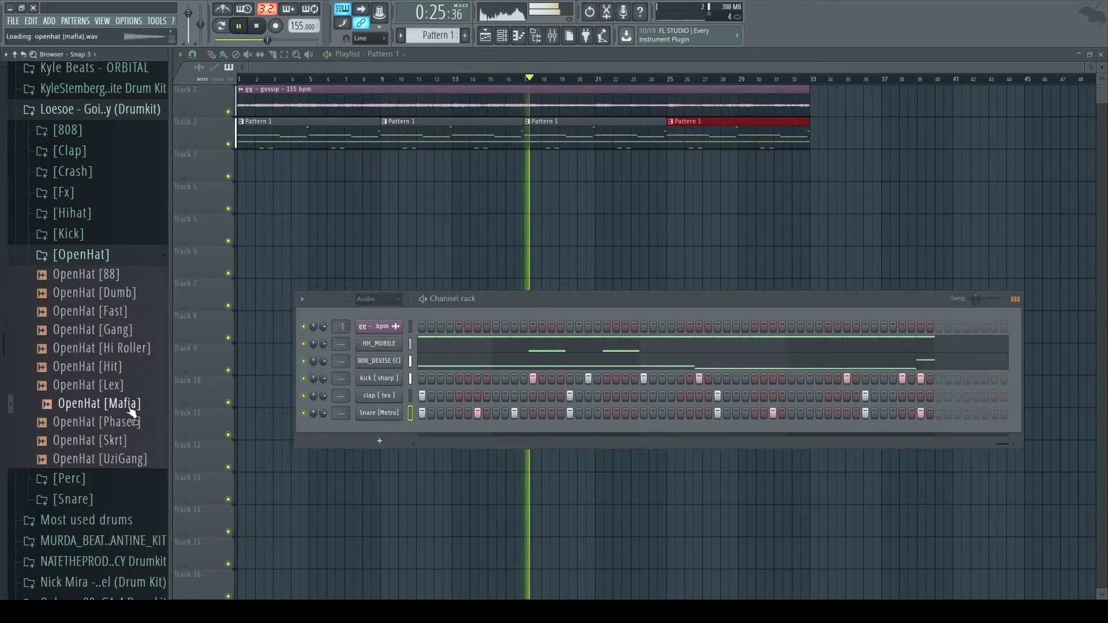
{"action": "left_click_drag", "start_coordinate": [132, 411], "coordinate": [385, 432]}
- Program the OpenHat [Mafia] channel with a hit every 16 steps starting on step 5, through the whole pattern
{"action": "left_click_drag", "start_coordinate": [604, 463], "coordinate": [423, 463]}
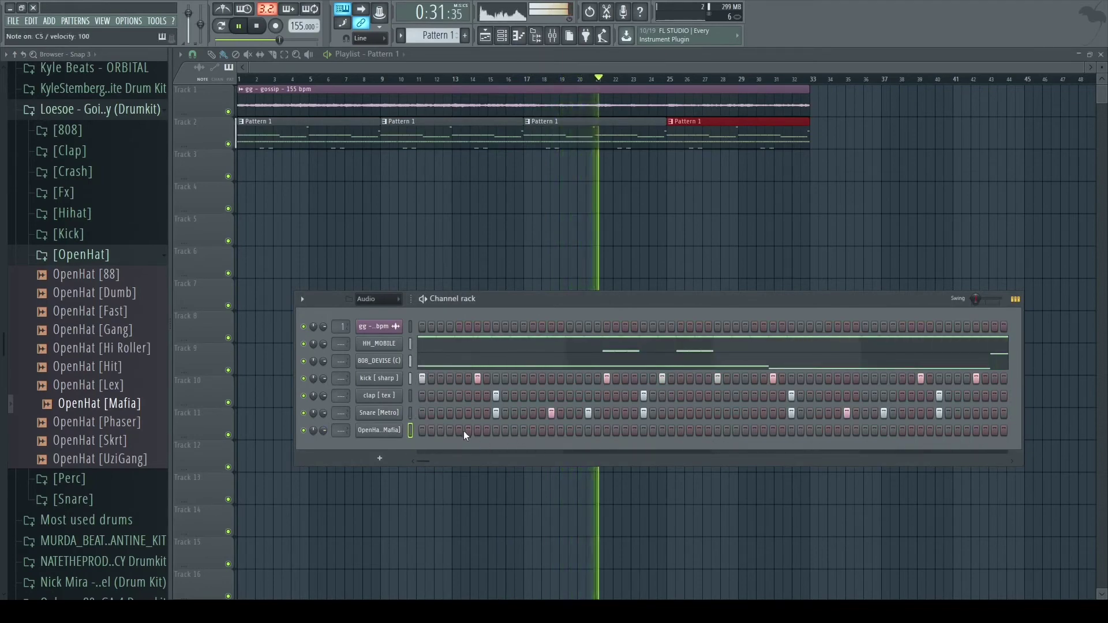
{"action": "left_click", "coordinate": [460, 430]}
{"action": "left_click", "coordinate": [608, 431]}
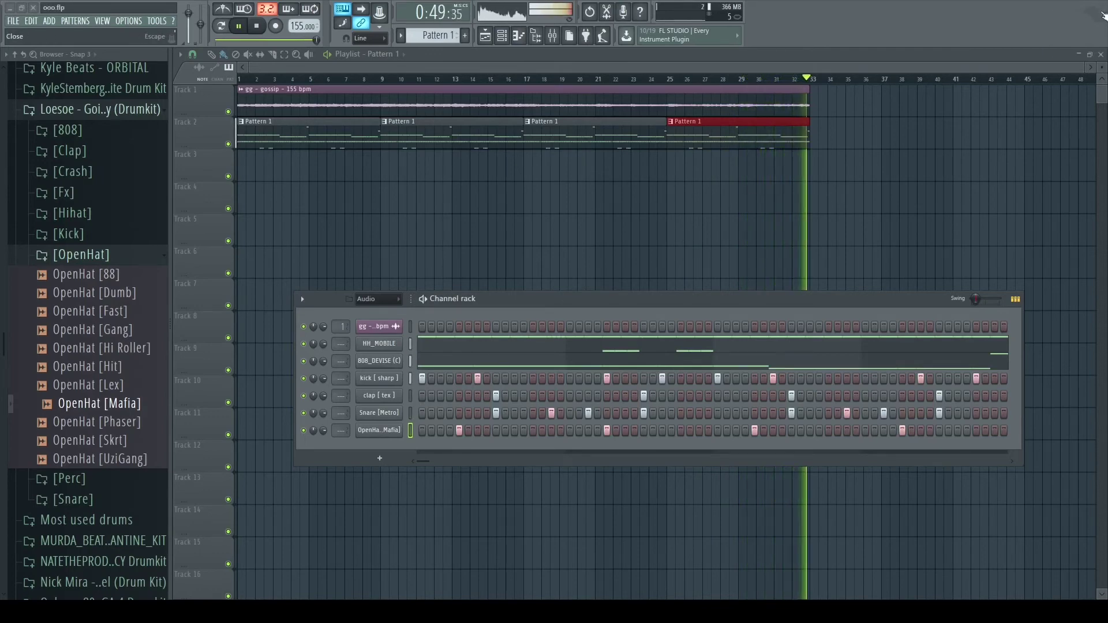
- Show all channel groups in the channel rack and delete the unused Sampler channel
{"action": "left_click", "coordinate": [375, 300]}
{"action": "left_click", "coordinate": [364, 313]}
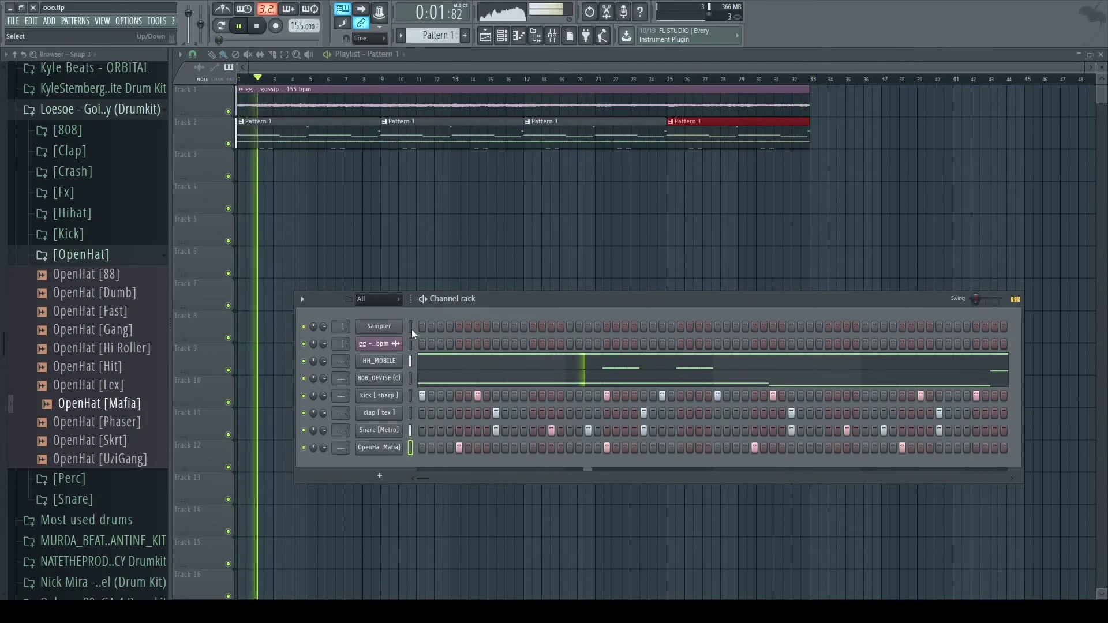
{"action": "left_click", "coordinate": [411, 328]}
{"action": "key", "text": "alt+Delete"}
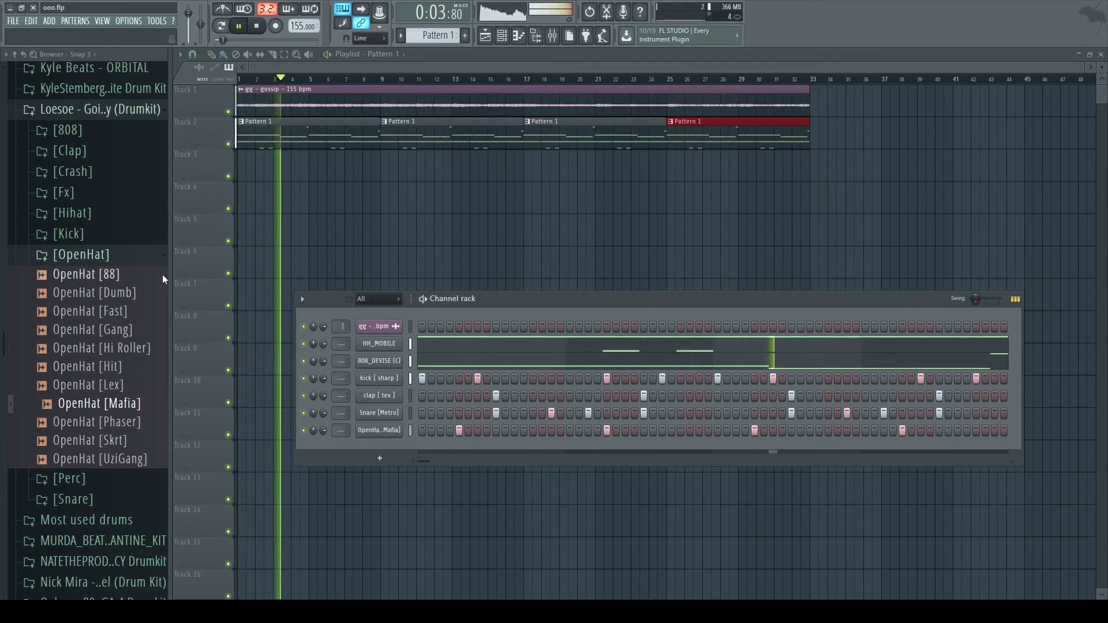
- Audition percussion samples in the Loesoe drumkit's [Perc] folder, including Perc [Glock], Perc [Money] and Perc [Rim]
{"action": "left_click", "coordinate": [81, 254]}
{"action": "left_click", "coordinate": [96, 285]}
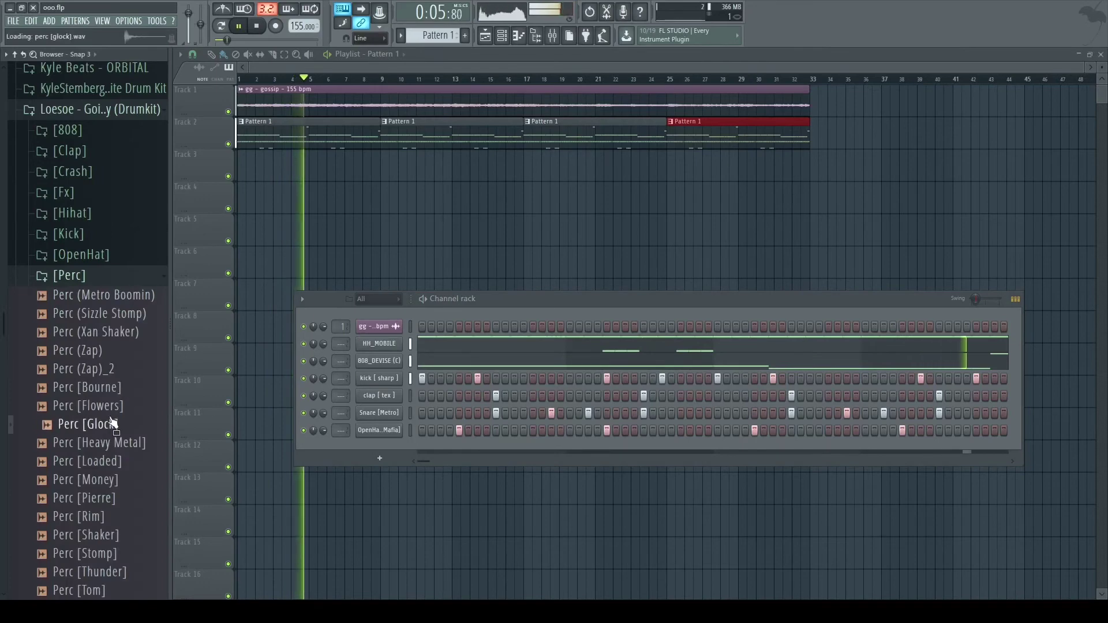
{"action": "left_click", "coordinate": [124, 481]}
{"action": "scroll", "coordinate": [123, 481], "scroll_direction": "down", "scroll_amount": 4}
{"action": "left_click", "coordinate": [109, 295]}
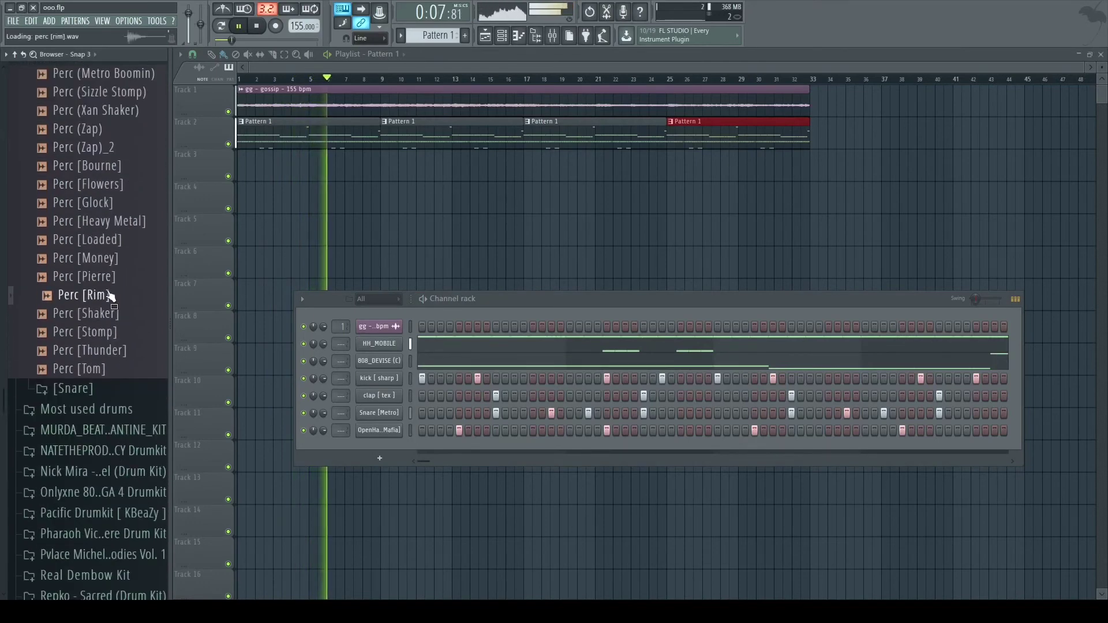
{"action": "scroll", "coordinate": [101, 392], "scroll_direction": "down", "scroll_amount": 4}
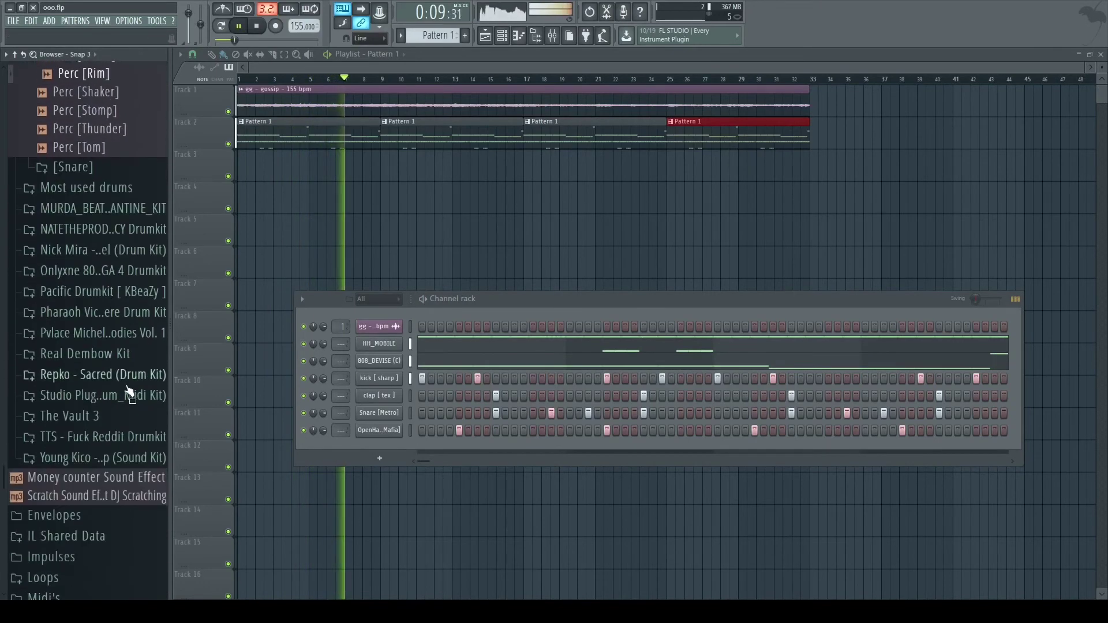
- Look through the MURDA_BEAT kit's OPEN_HATS folder and audition the samples in its PERCS folder
{"action": "left_click", "coordinate": [119, 209]}
{"action": "left_click", "coordinate": [102, 312]}
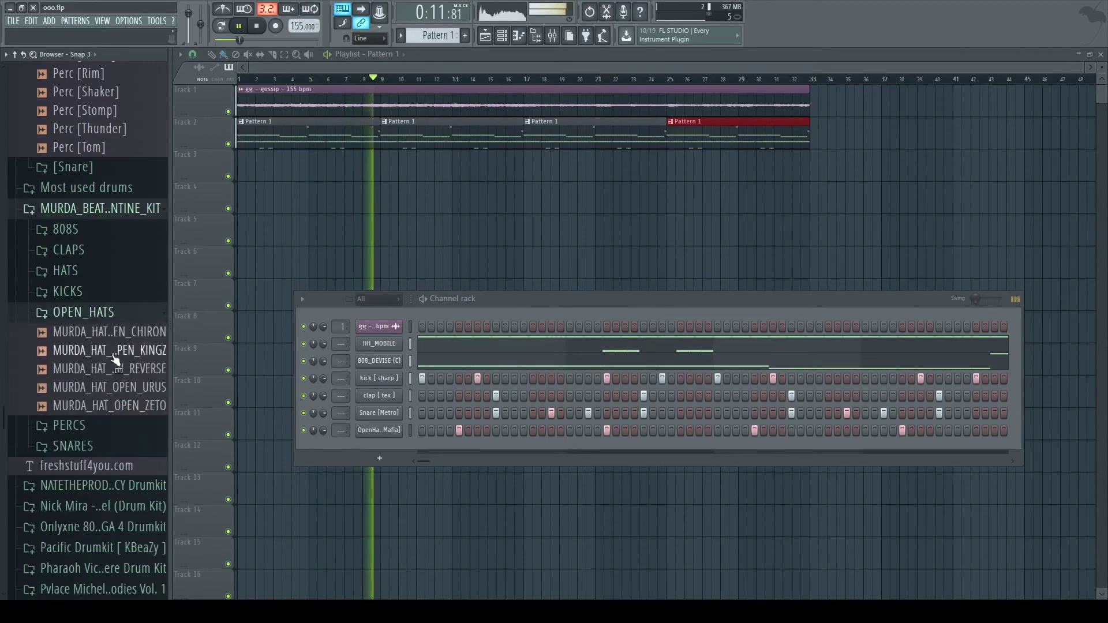
{"action": "left_click", "coordinate": [97, 433]}
{"action": "left_click", "coordinate": [101, 445]}
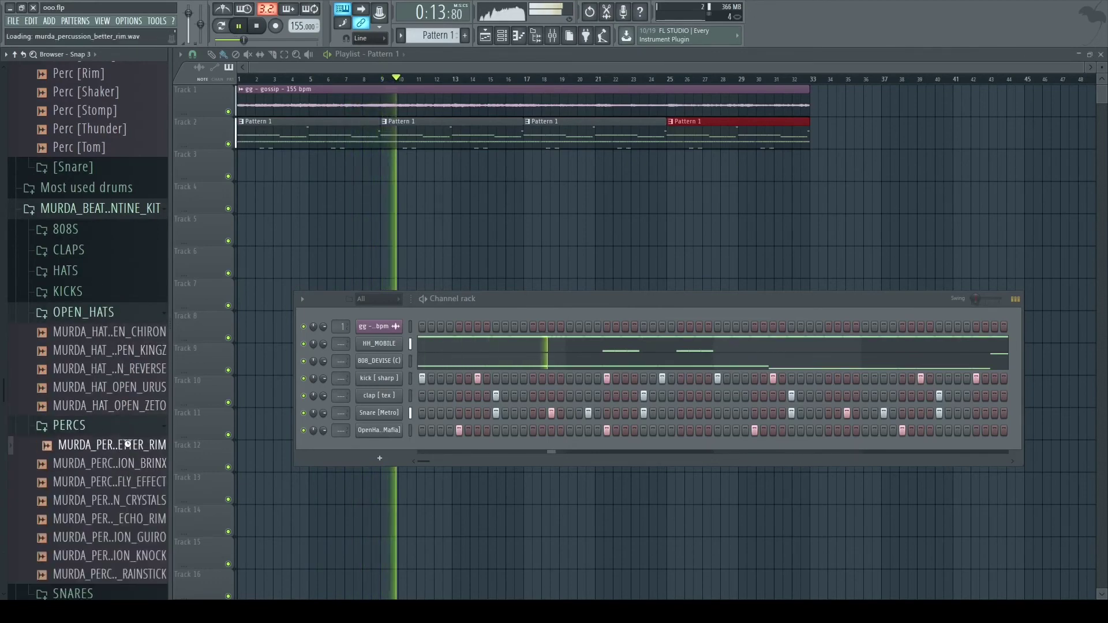
{"action": "left_click", "coordinate": [81, 482]}
{"action": "left_click", "coordinate": [118, 502]}
{"action": "left_click", "coordinate": [122, 519]}
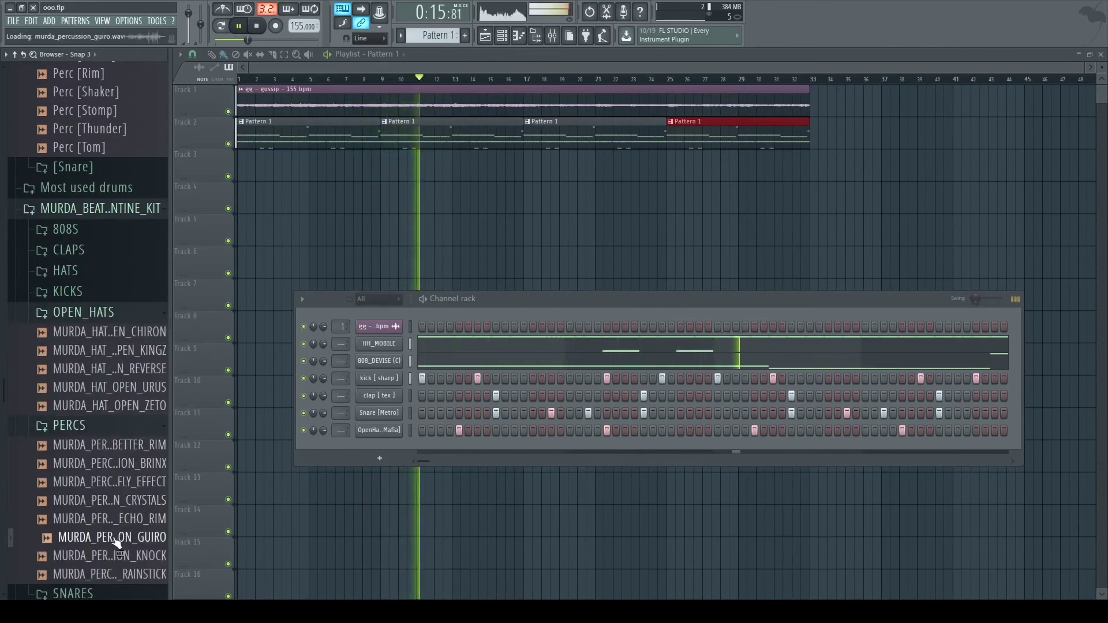
- Try MURDA_PERCUSSION_ECHO_RIM as a new channel with hits on steps 3, 31 and 43, and delete that channel
{"action": "left_click_drag", "start_coordinate": [130, 534], "coordinate": [452, 450]}
{"action": "left_click", "coordinate": [441, 448]}
{"action": "key", "text": "space"}
{"action": "key", "text": "space"}
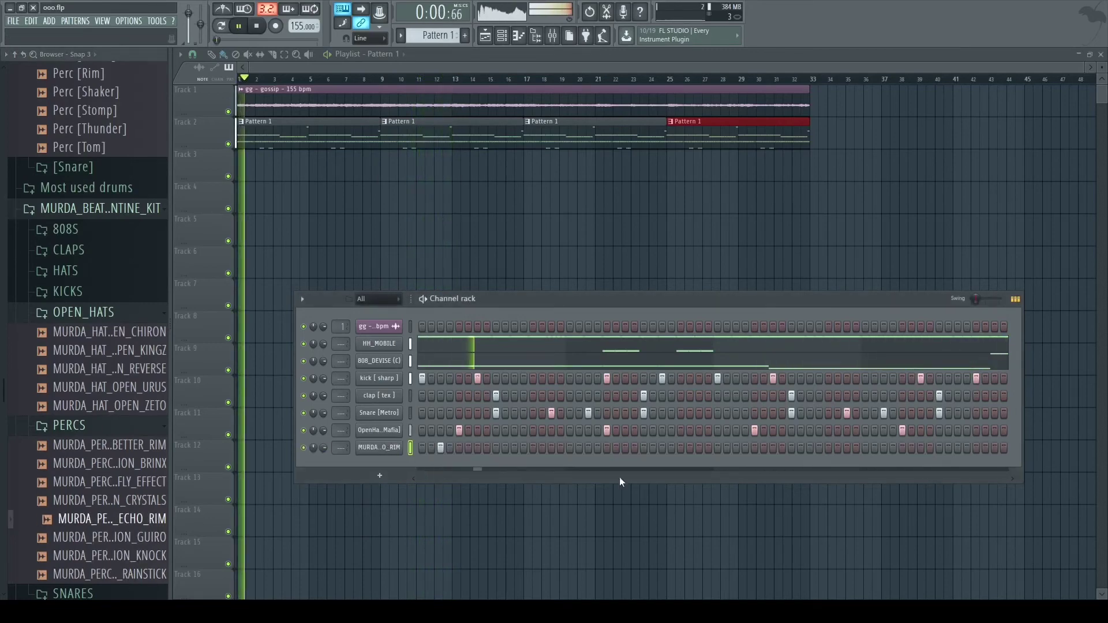
{"action": "left_click", "coordinate": [699, 449]}
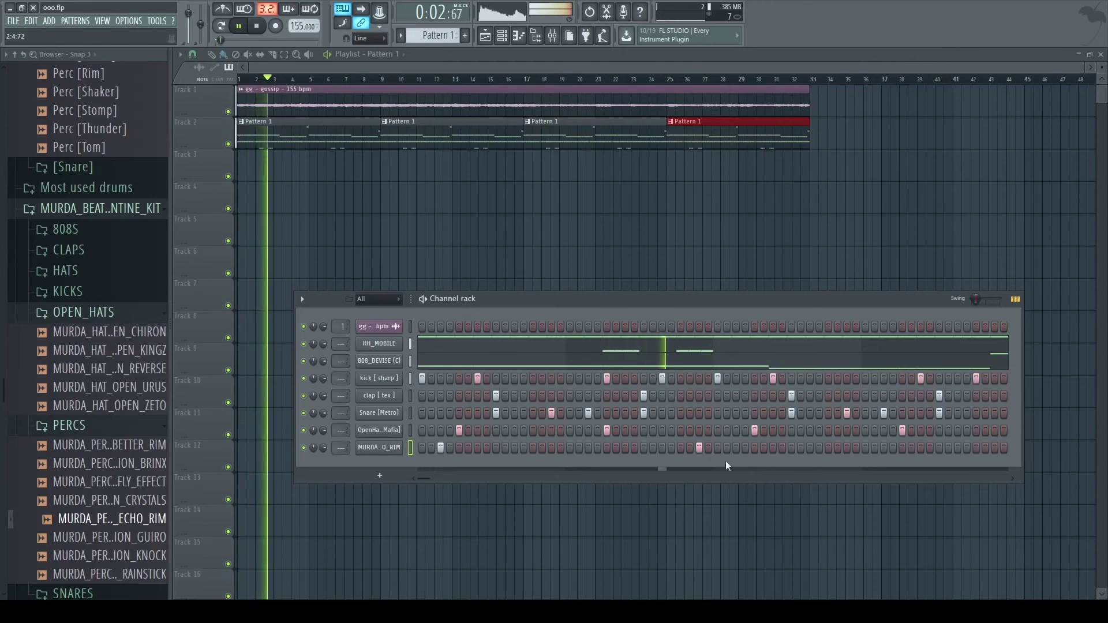
{"action": "left_click", "coordinate": [811, 450]}
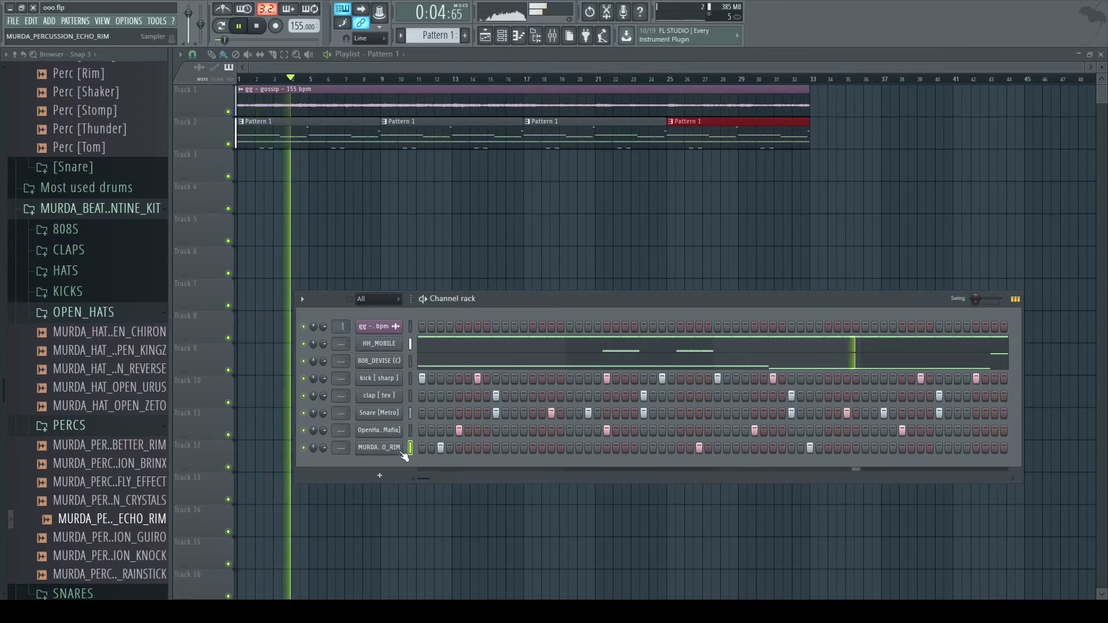
{"action": "key", "text": "alt+Delete"}
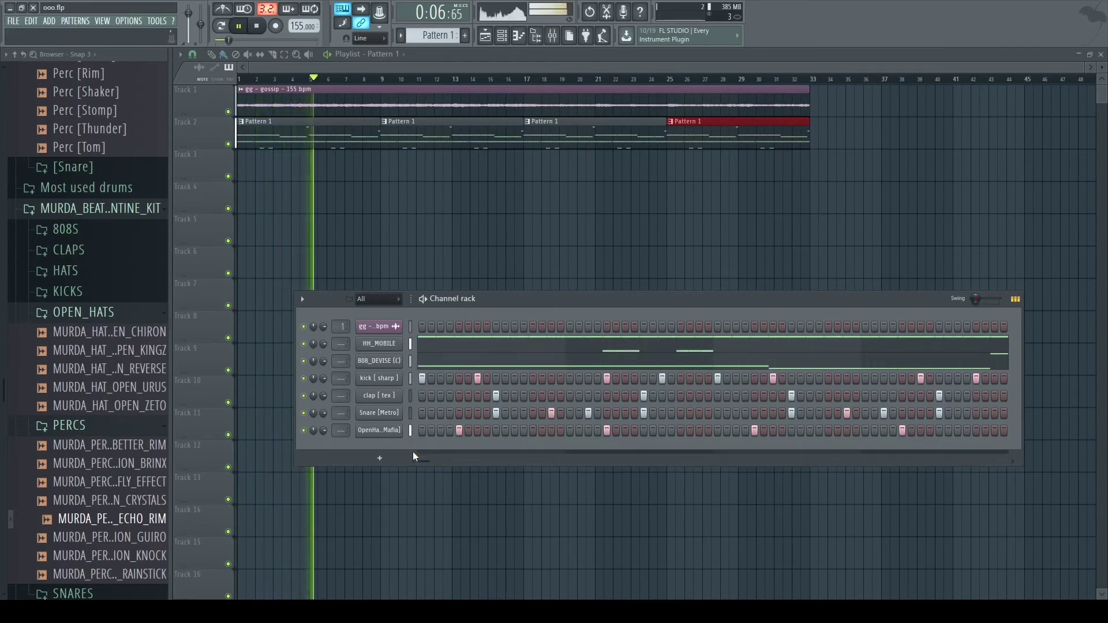
- Collapse the Loesoe and MURDA_BEAT kit folders and open the RIM folder of the Onlyxne drumkit
{"action": "scroll", "coordinate": [127, 263], "scroll_direction": "up", "scroll_amount": 4}
{"action": "scroll", "coordinate": [127, 263], "scroll_direction": "up", "scroll_amount": 6}
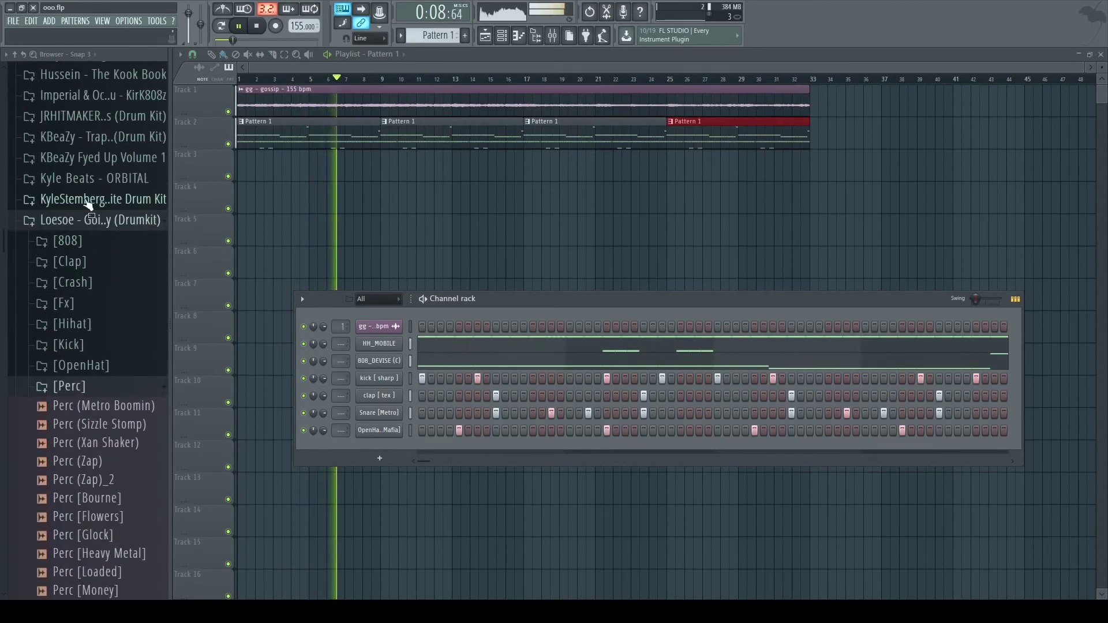
{"action": "left_click", "coordinate": [101, 220]}
{"action": "left_click", "coordinate": [100, 265]}
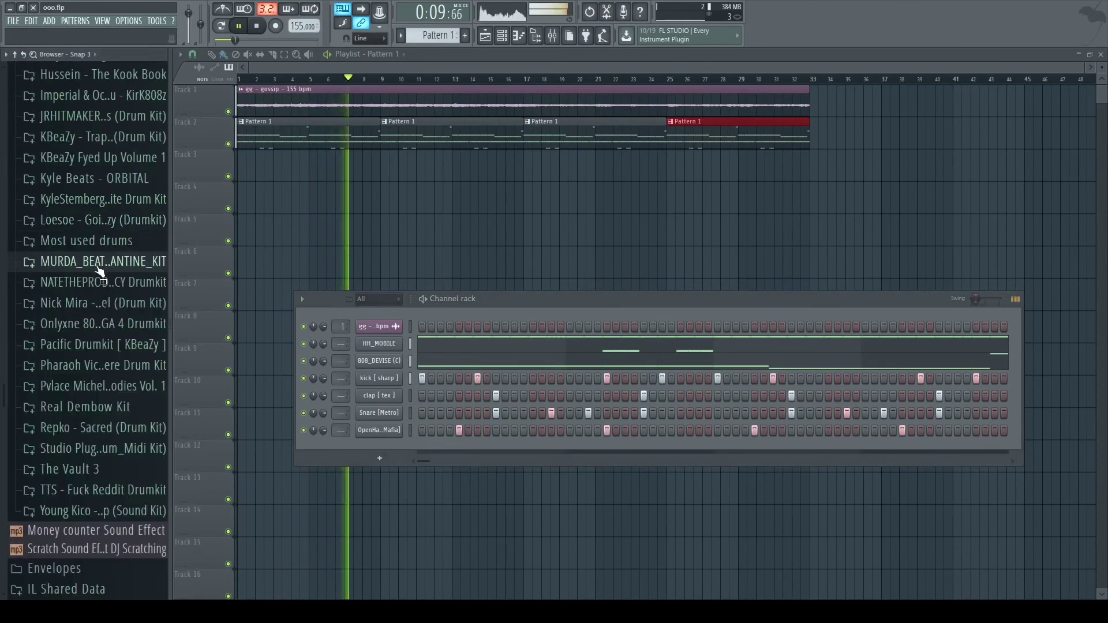
{"action": "left_click", "coordinate": [108, 325]}
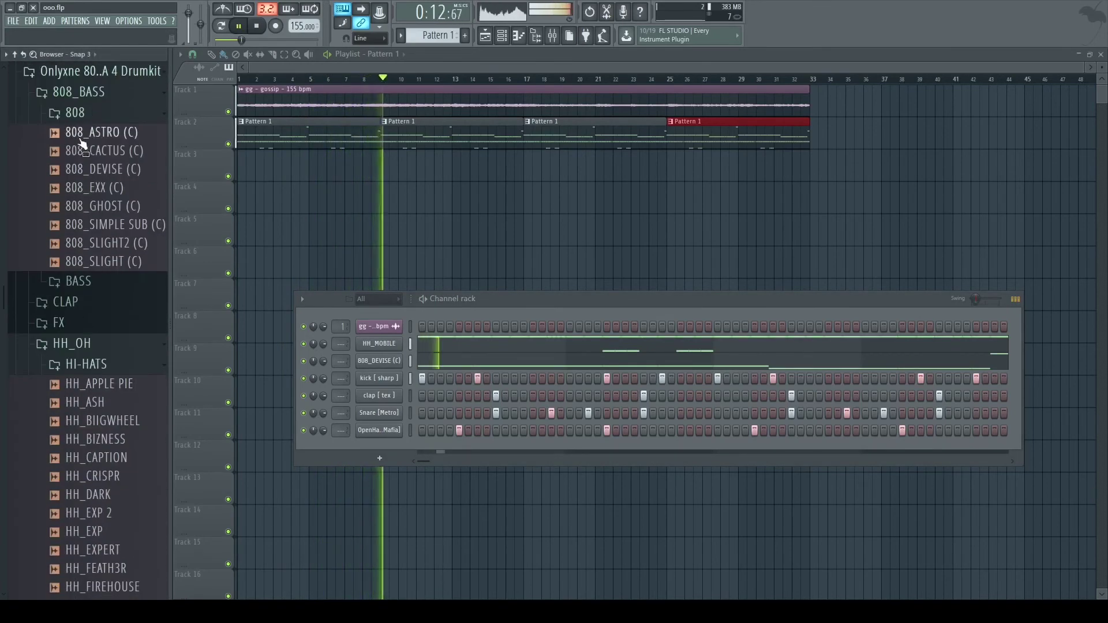
{"action": "left_click", "coordinate": [85, 120]}
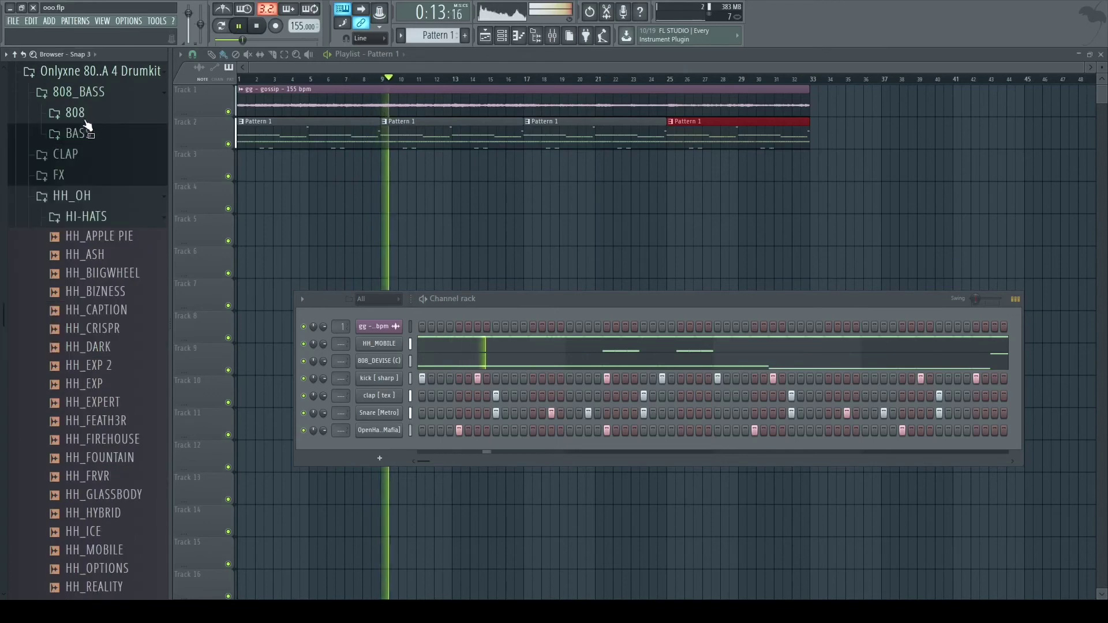
{"action": "left_click", "coordinate": [96, 223]}
{"action": "left_click", "coordinate": [93, 301]}
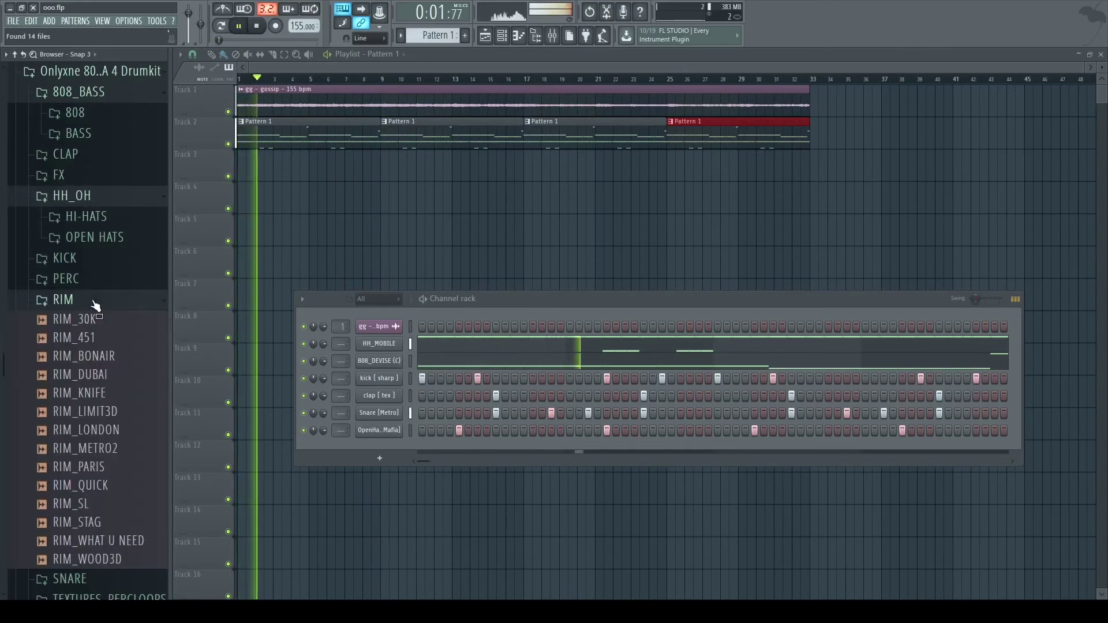
- Audition the samples in the RIM folder and add RIM_KNIFE as a new channel below OpenHat [Mafia]
{"action": "left_click", "coordinate": [116, 397]}
{"action": "left_click", "coordinate": [114, 450]}
{"action": "left_click", "coordinate": [104, 524]}
{"action": "left_click", "coordinate": [102, 543]}
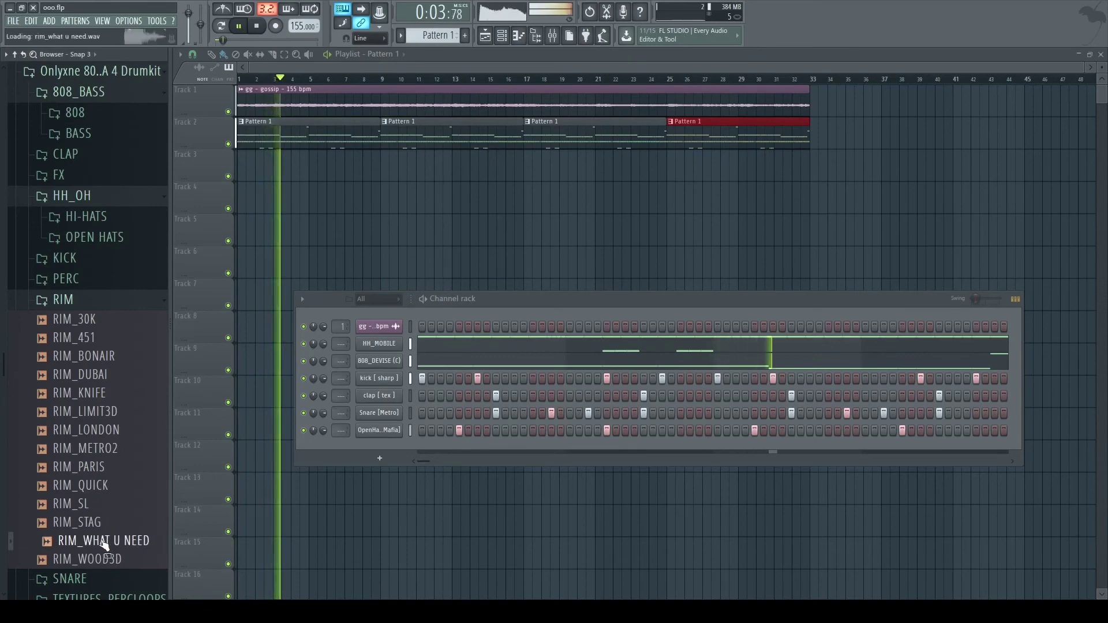
{"action": "left_click", "coordinate": [102, 560]}
{"action": "left_click", "coordinate": [112, 450]}
{"action": "left_click", "coordinate": [116, 432]}
{"action": "left_click", "coordinate": [121, 413]}
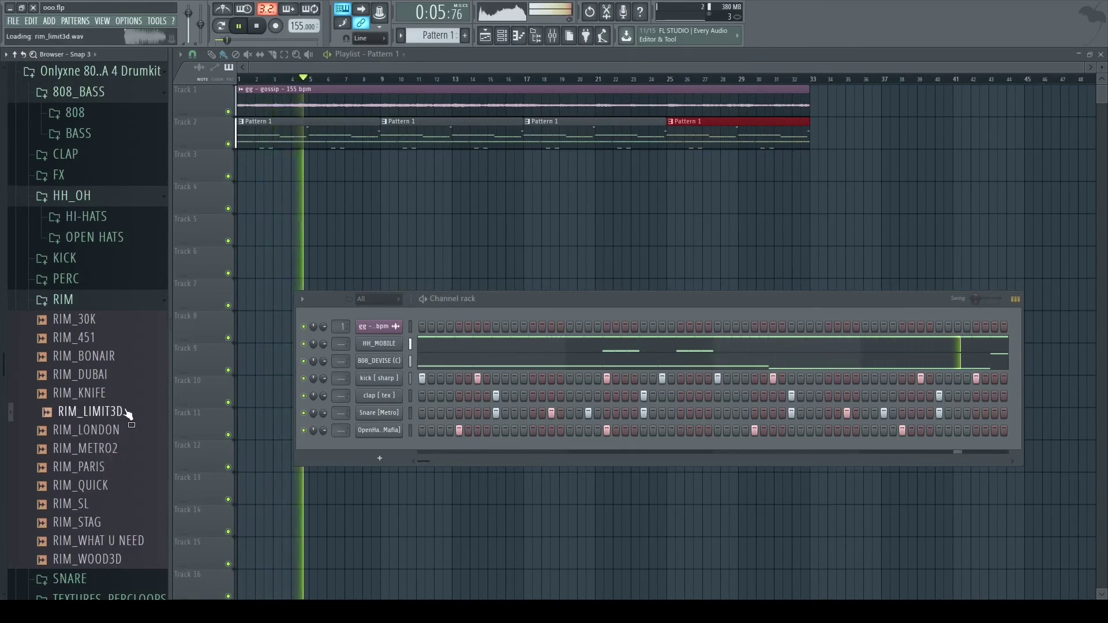
{"action": "left_click", "coordinate": [123, 397]}
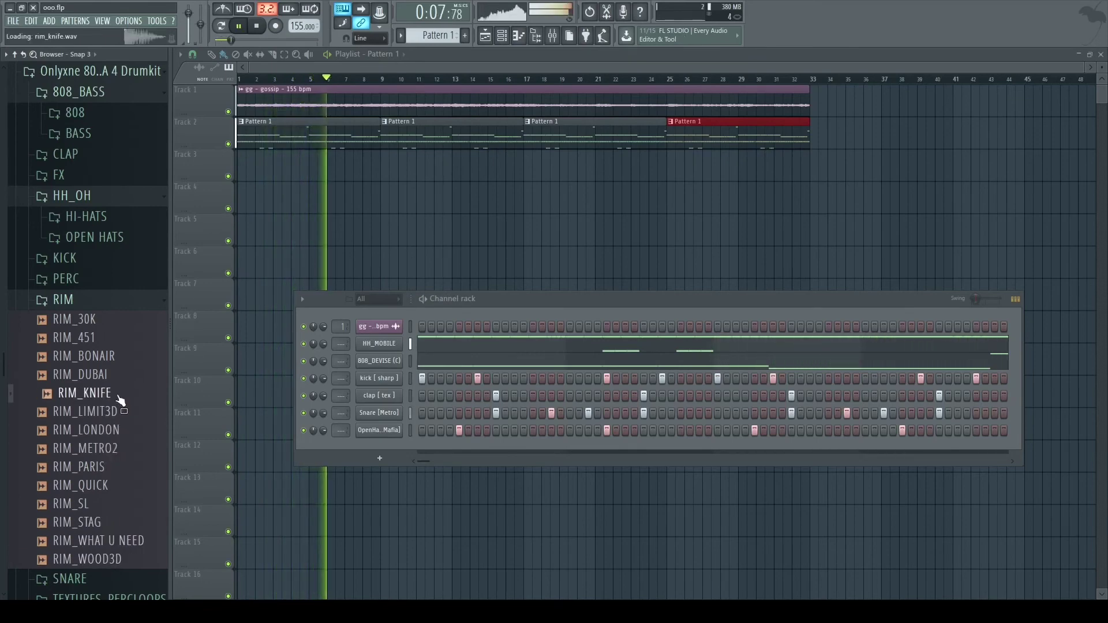
{"action": "left_click_drag", "start_coordinate": [390, 459], "coordinate": [407, 445]}
- Replace the snare hits on steps 19, 47 and 83 with RIM_KNIFE hits, and add a rim hit on step 115
{"action": "key", "text": "space"}
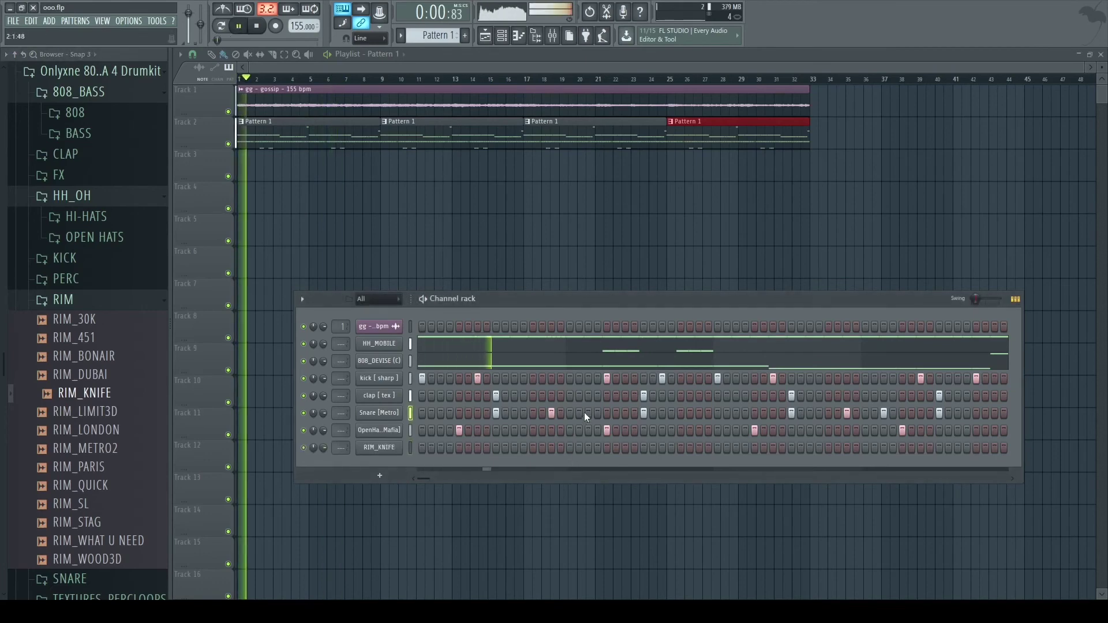
{"action": "left_click", "coordinate": [588, 448]}
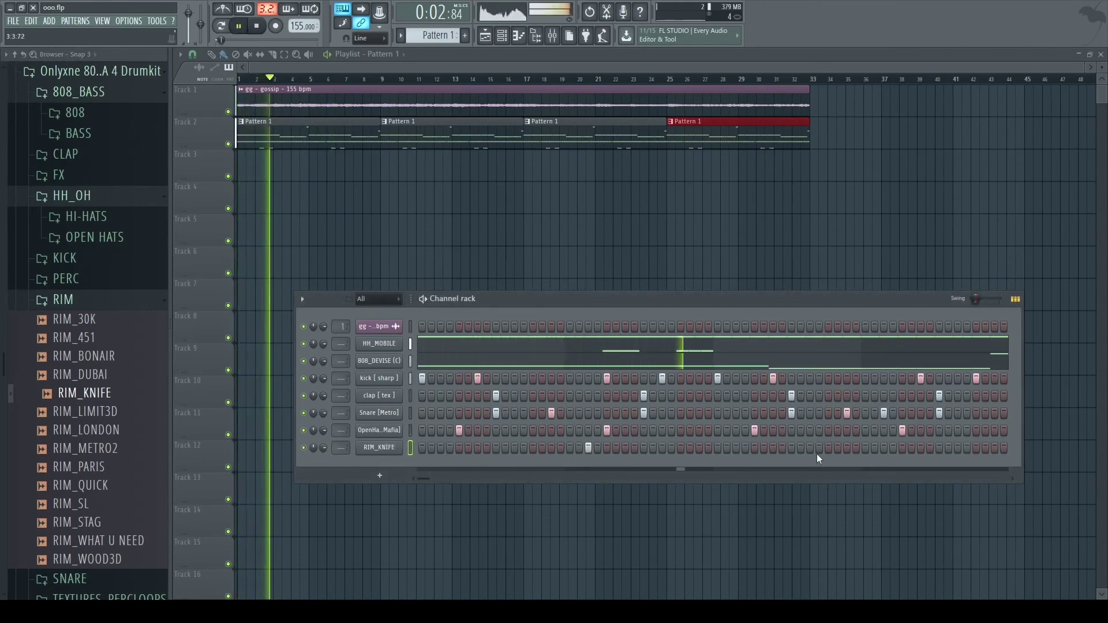
{"action": "left_click", "coordinate": [847, 448]}
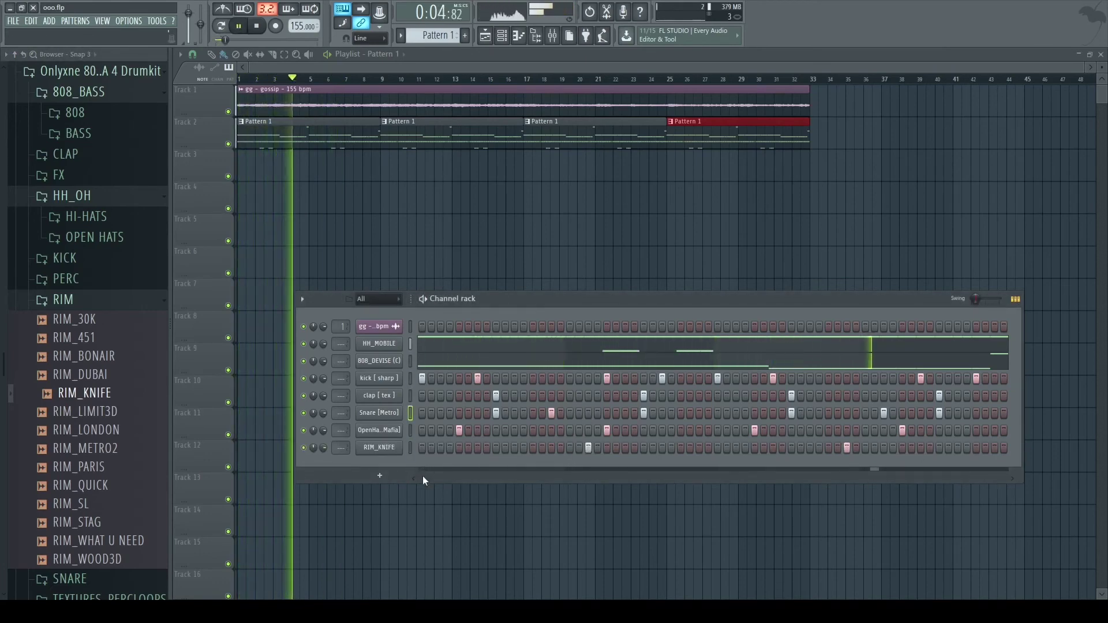
{"action": "left_click_drag", "start_coordinate": [422, 476], "coordinate": [941, 477]}
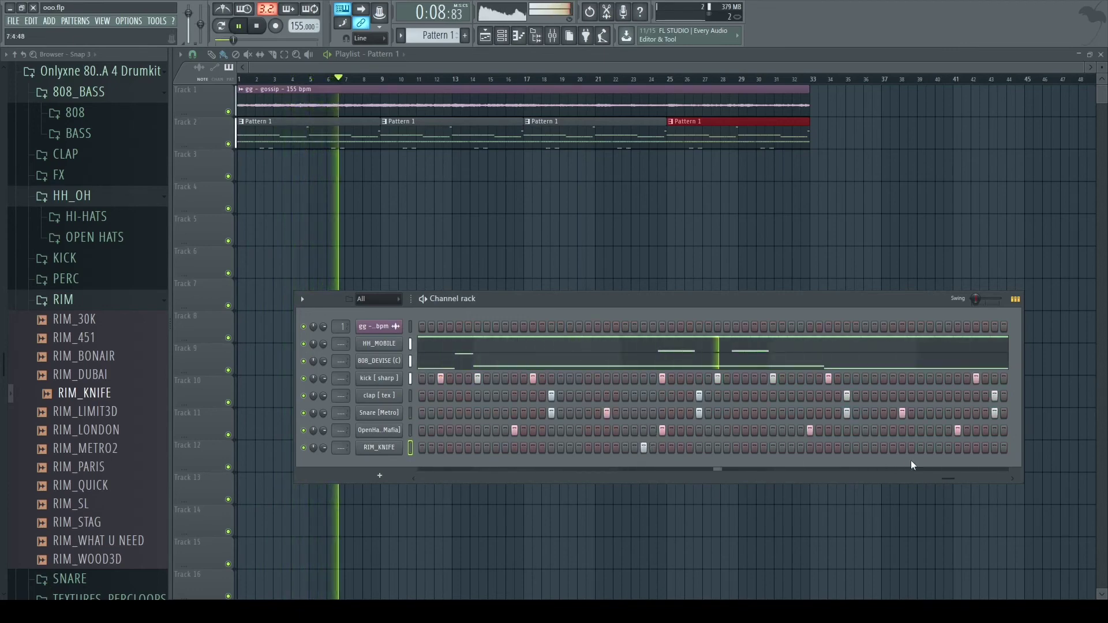
{"action": "left_click_drag", "start_coordinate": [950, 478], "coordinate": [1009, 479]}
{"action": "left_click", "coordinate": [782, 448]}
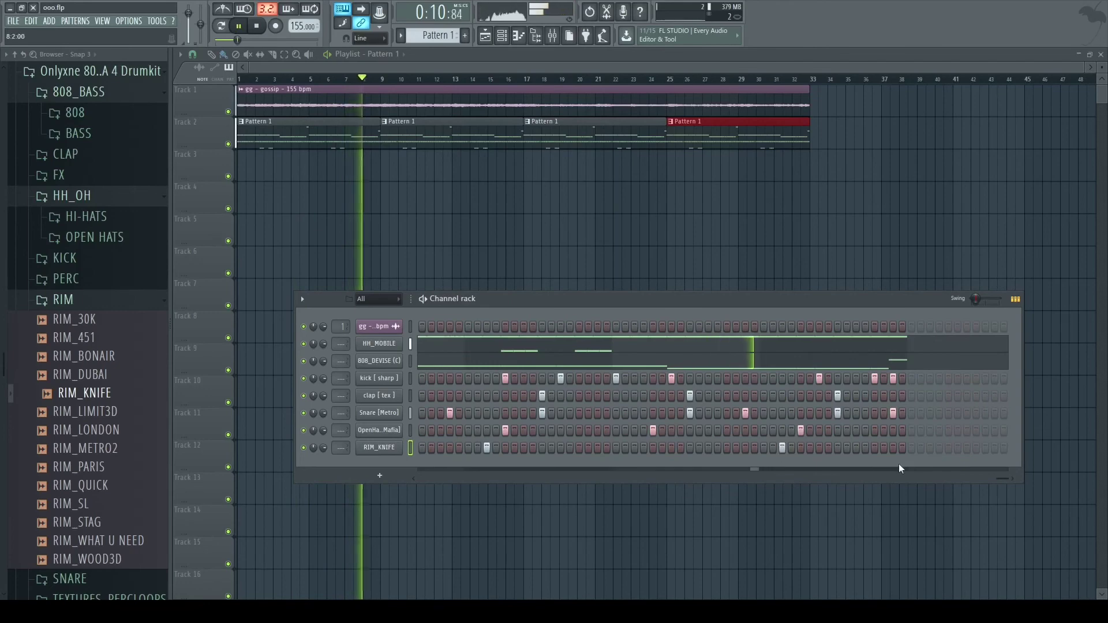
- Add a RIM_KNIFE hit on step 123 and shape its volume envelope with no attack, sustain or release and a short hold and decay
{"action": "left_click", "coordinate": [856, 448]}
{"action": "left_click", "coordinate": [386, 452]}
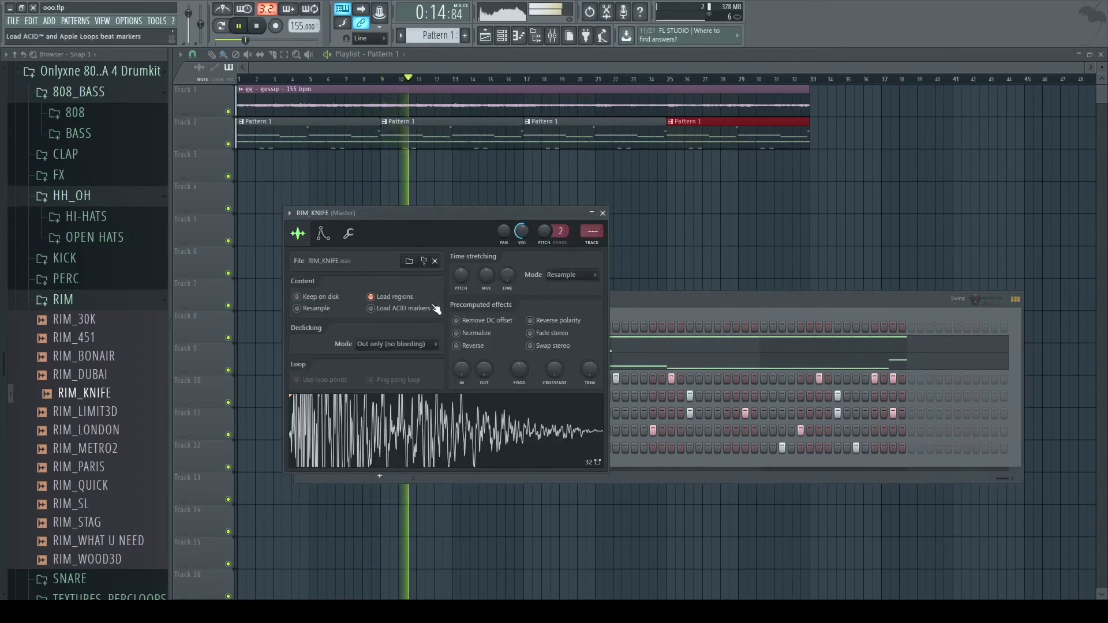
{"action": "left_click", "coordinate": [323, 234]}
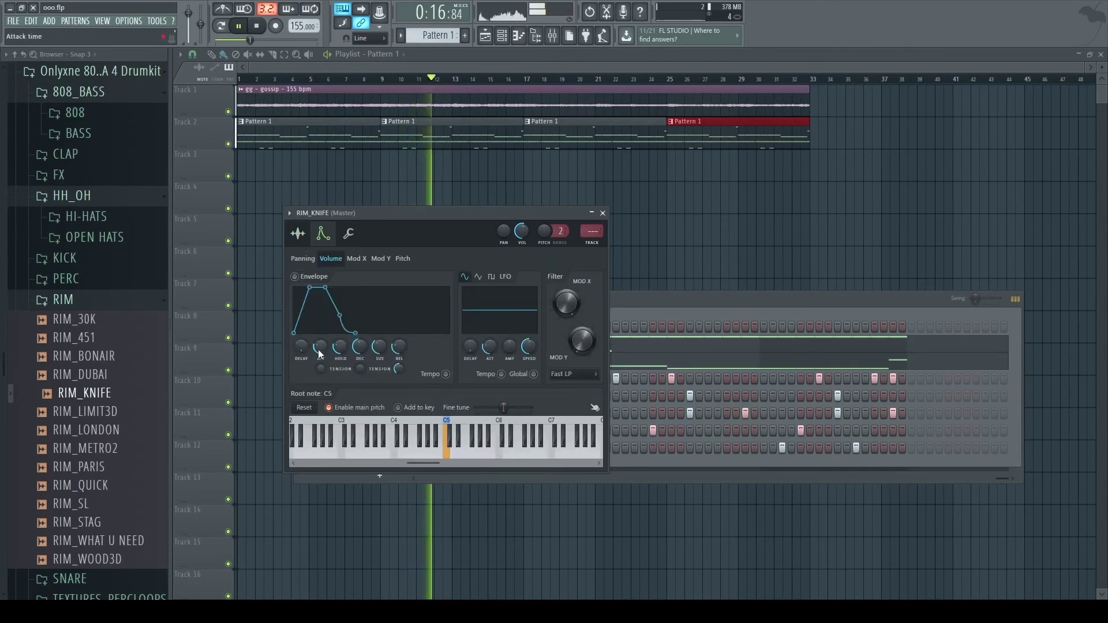
{"action": "left_click_drag", "start_coordinate": [378, 357], "coordinate": [397, 378]}
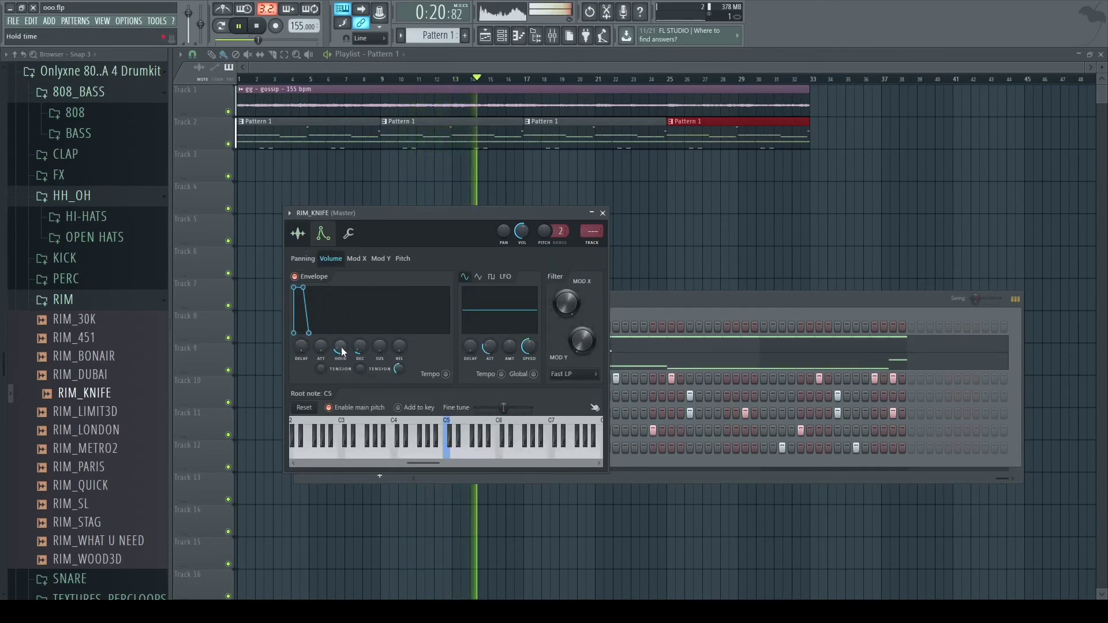
{"action": "left_click_drag", "start_coordinate": [342, 348], "coordinate": [341, 355]}
{"action": "left_click", "coordinate": [351, 232]}
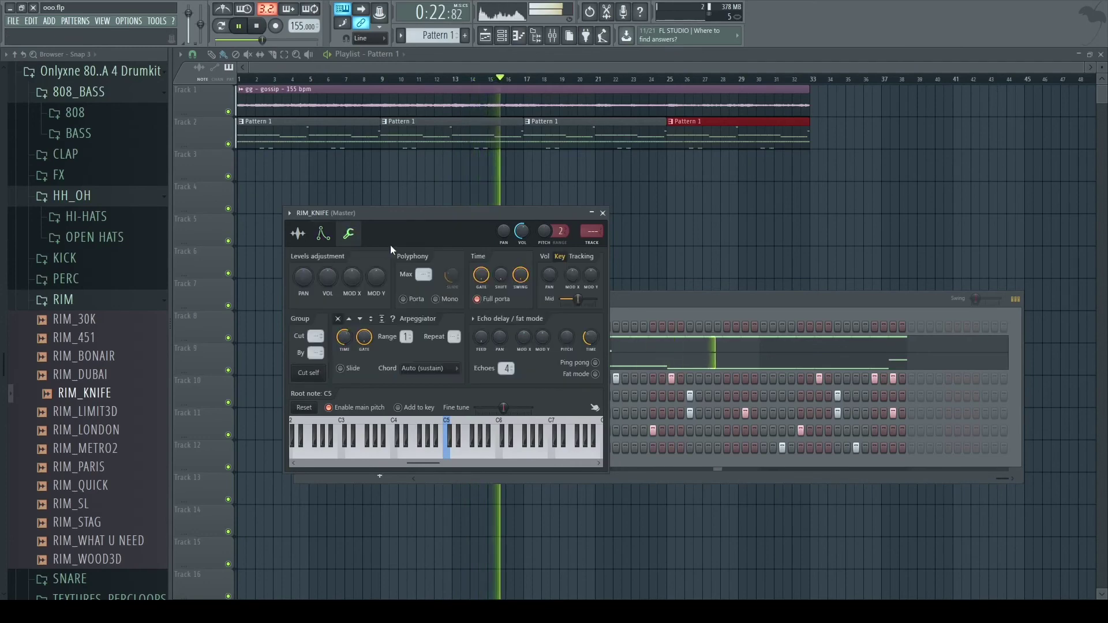
{"action": "left_click", "coordinate": [299, 235]}
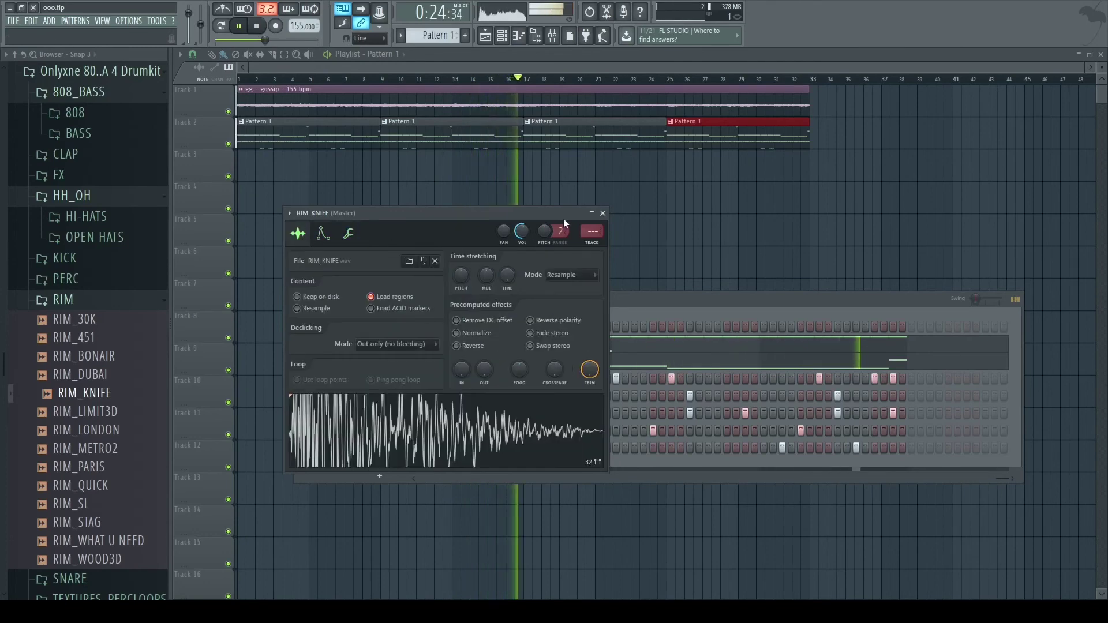
{"action": "left_click", "coordinate": [603, 213]}
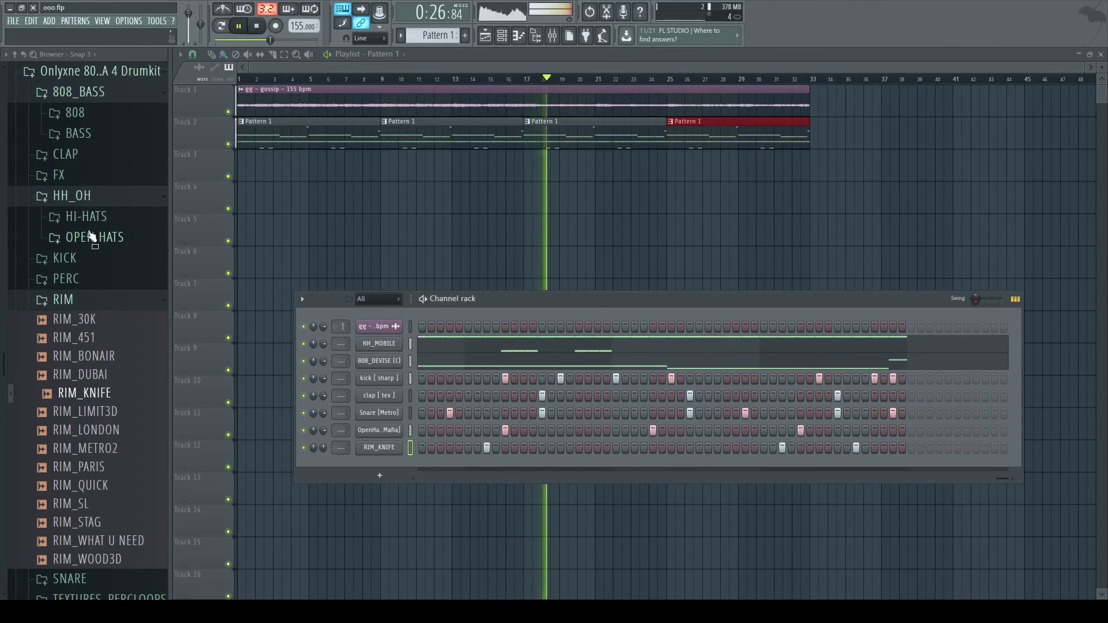
- Collapse the Onlyxne drumkit and open the PVLACE_fx folder inside the PVLACE_sample_pack of the Pvlace kit
{"action": "scroll", "coordinate": [108, 237], "scroll_direction": "up", "scroll_amount": 3}
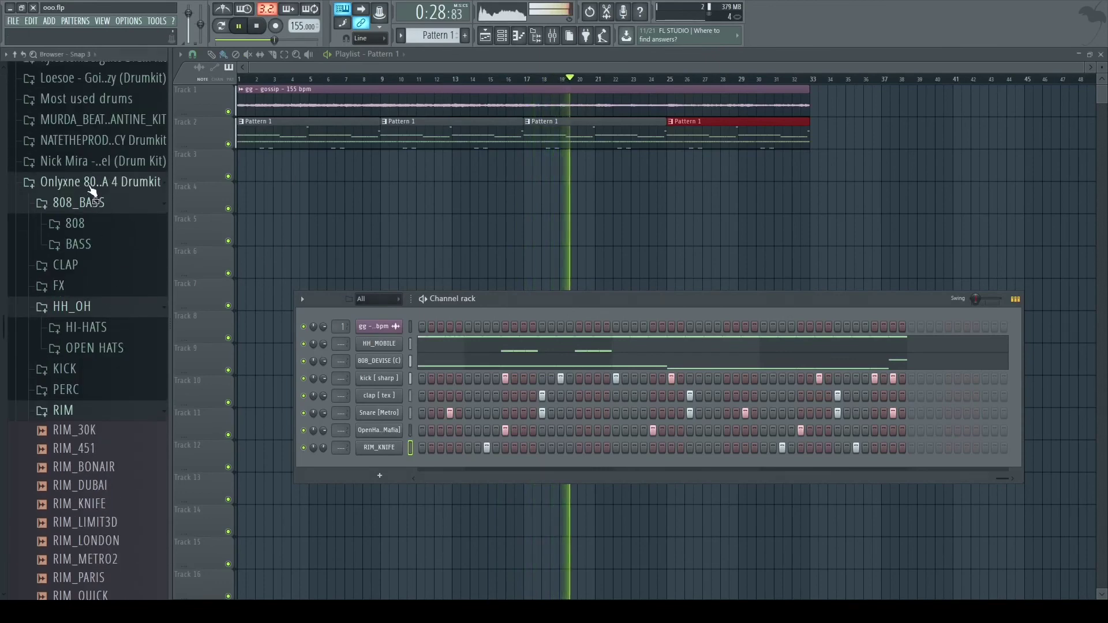
{"action": "left_click", "coordinate": [91, 186]}
{"action": "scroll", "coordinate": [105, 326], "scroll_direction": "up", "scroll_amount": 2}
{"action": "left_click", "coordinate": [102, 337]}
{"action": "left_click", "coordinate": [100, 340]}
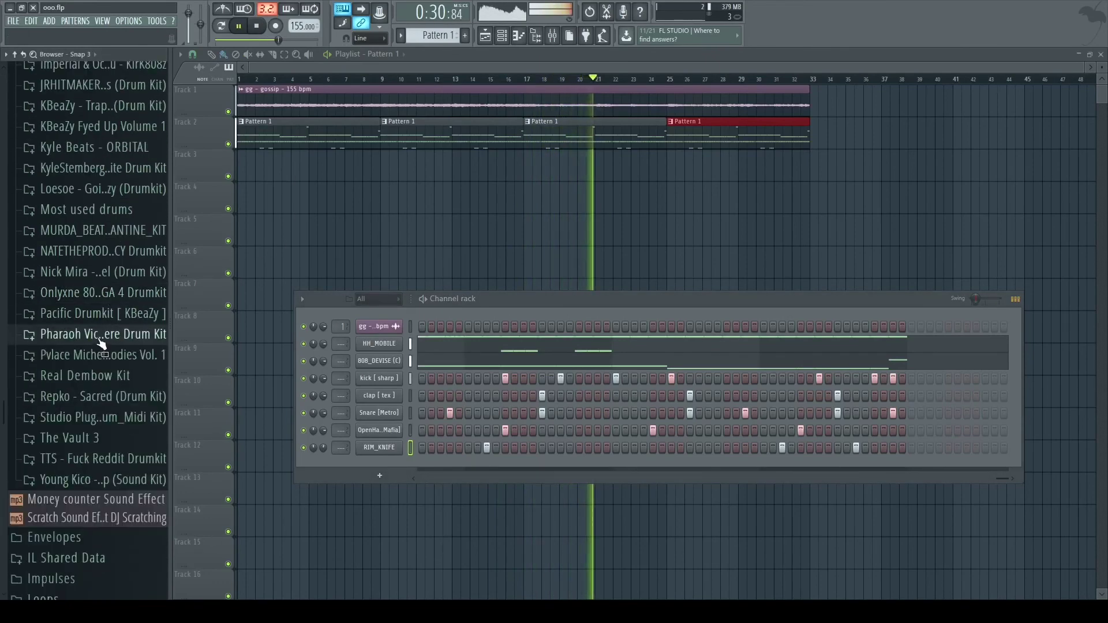
{"action": "left_click", "coordinate": [86, 355]}
{"action": "left_click", "coordinate": [107, 376]}
{"action": "left_click", "coordinate": [135, 412]}
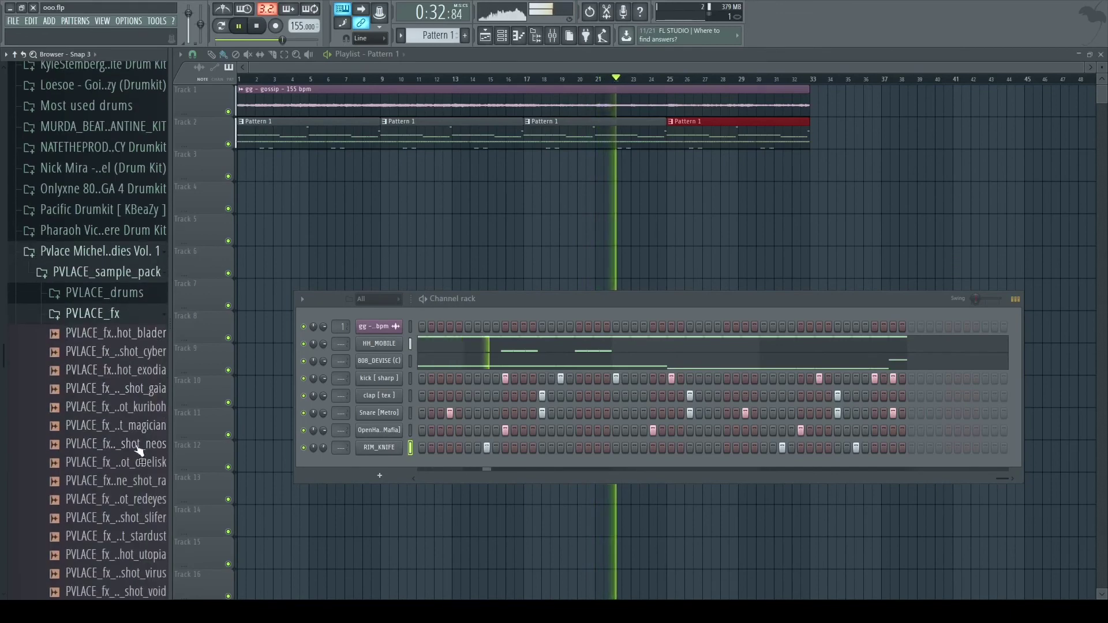
- Place the PVLACE_fx one-shot magician sample on Track 3 starting at bar 8, and delete the first Pattern 1 clip
{"action": "left_click", "coordinate": [125, 430]}
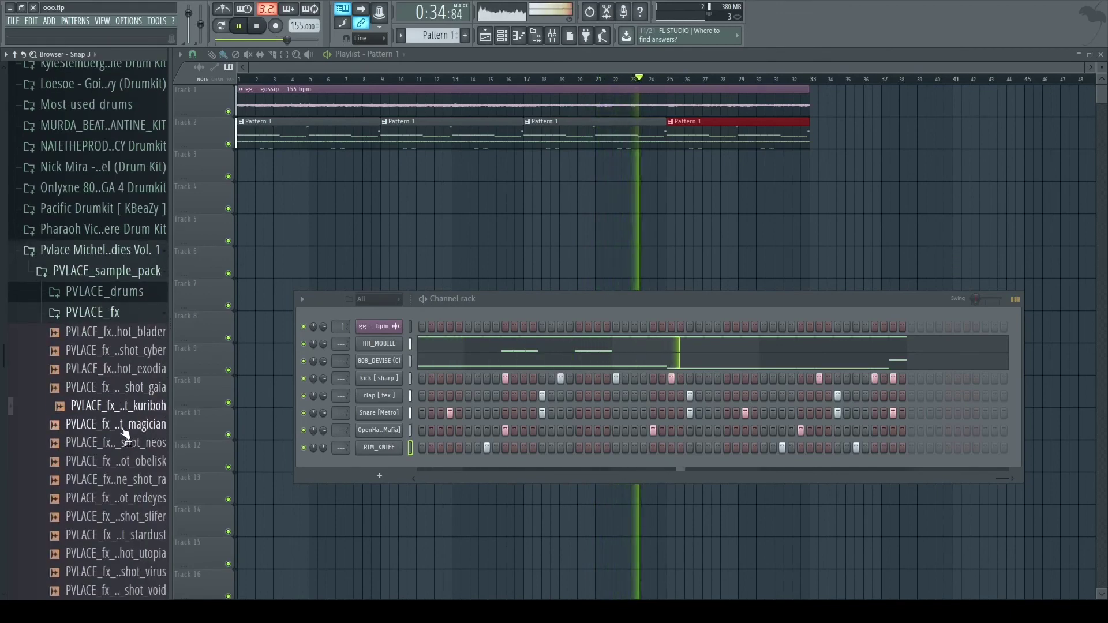
{"action": "left_click_drag", "start_coordinate": [138, 426], "coordinate": [370, 168]}
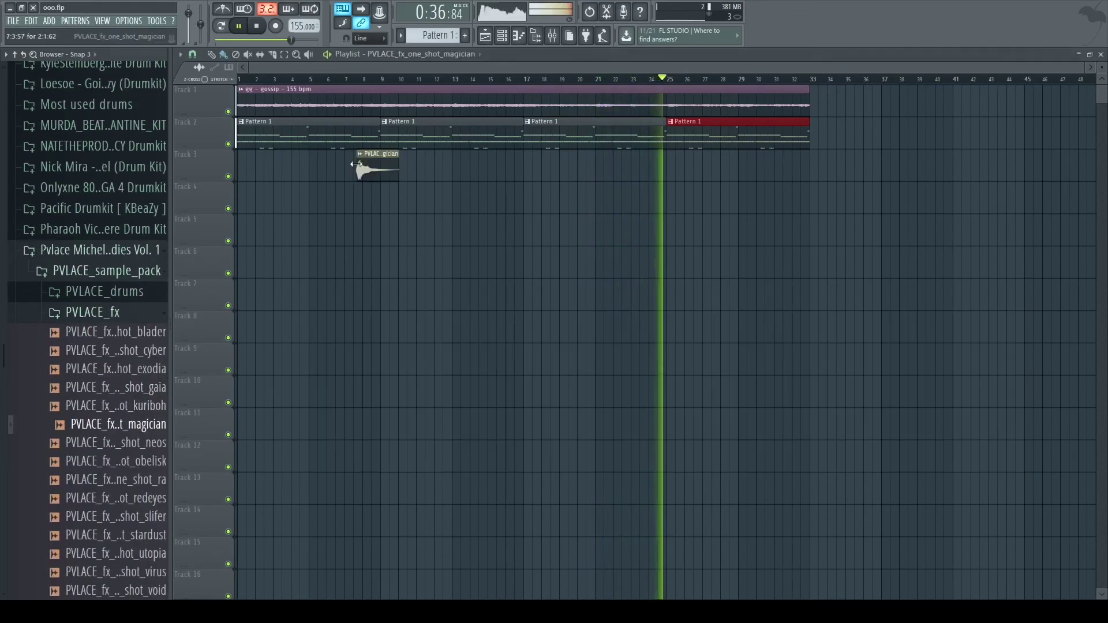
{"action": "scroll", "coordinate": [416, 173], "scroll_direction": "up", "scroll_amount": 5}
{"action": "scroll", "coordinate": [413, 173], "scroll_direction": "up", "scroll_amount": 6}
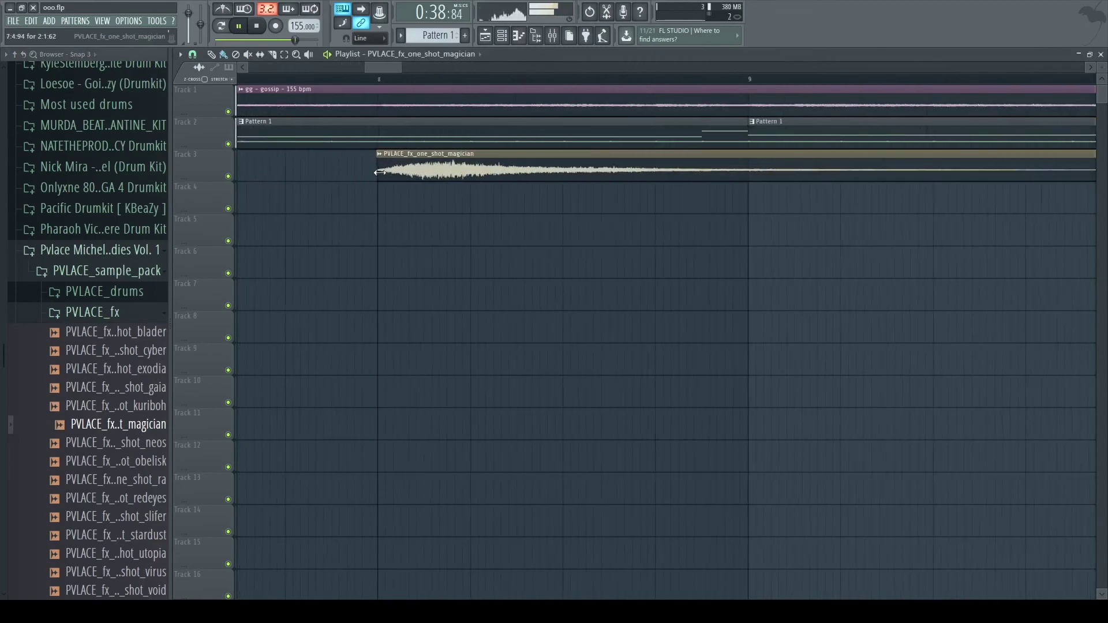
{"action": "scroll", "coordinate": [369, 174], "scroll_direction": "down", "scroll_amount": 8}
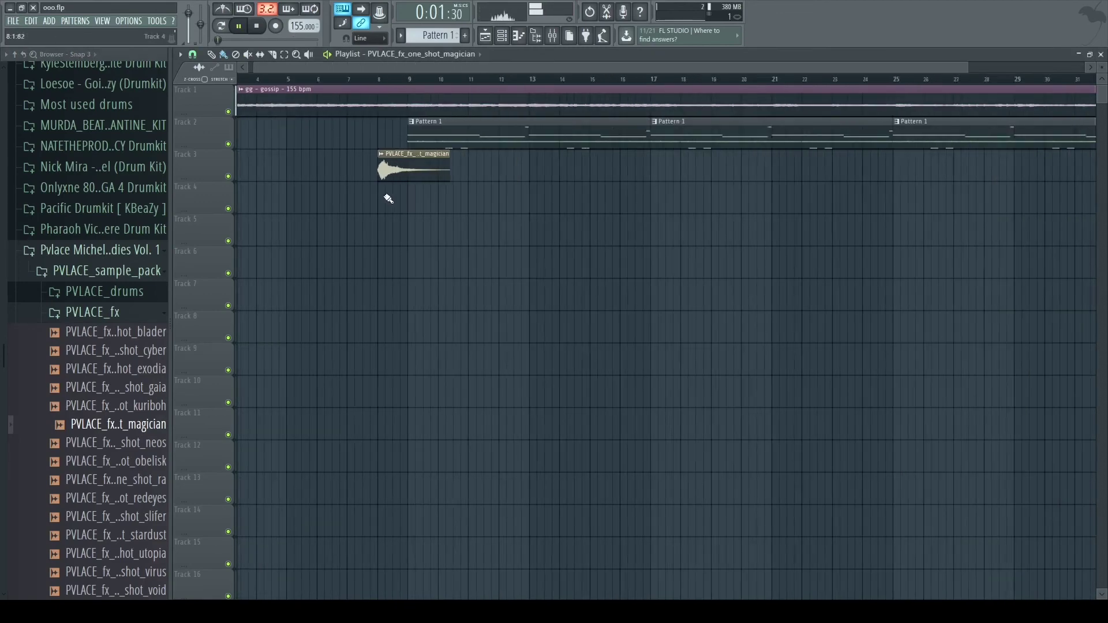
- Check the sample settings of the one-shot magician clip on Track 3
{"action": "double_click", "coordinate": [386, 164]}
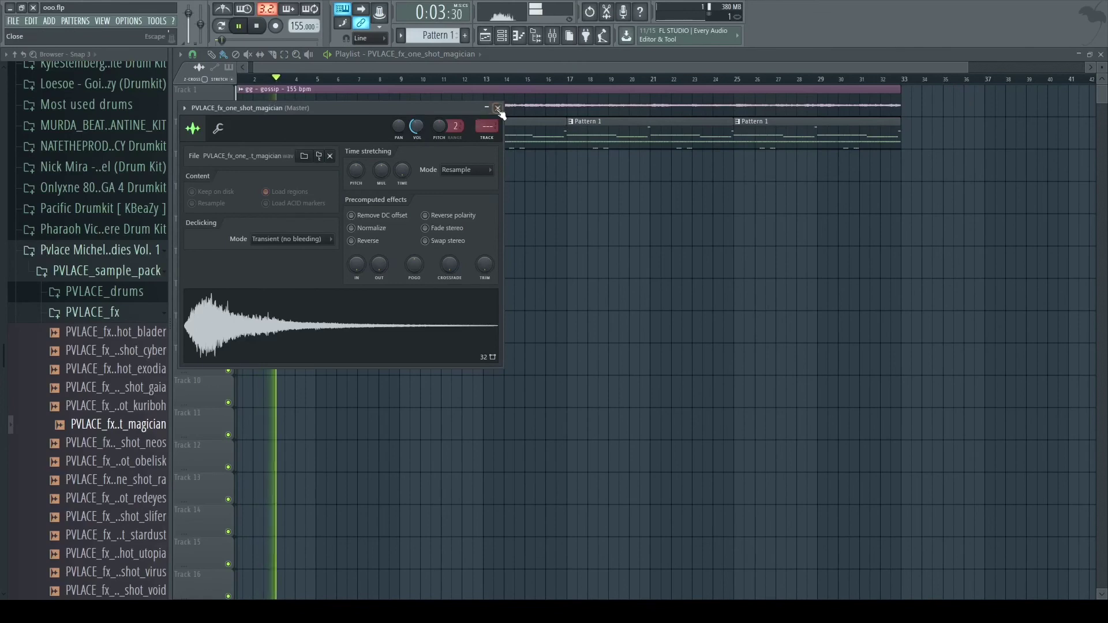
{"action": "left_click", "coordinate": [498, 108]}
{"action": "scroll", "coordinate": [584, 148], "scroll_direction": "down", "scroll_amount": 1}
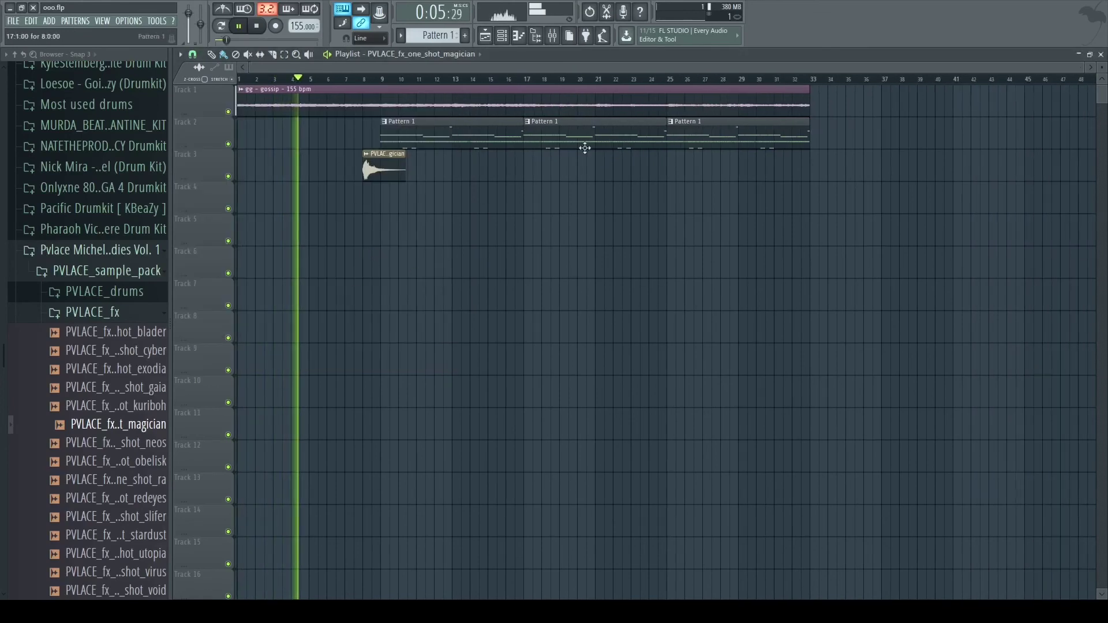
- Show the channel rack with its filter set to All and reposition it over the playlist
{"action": "key", "text": "F6"}
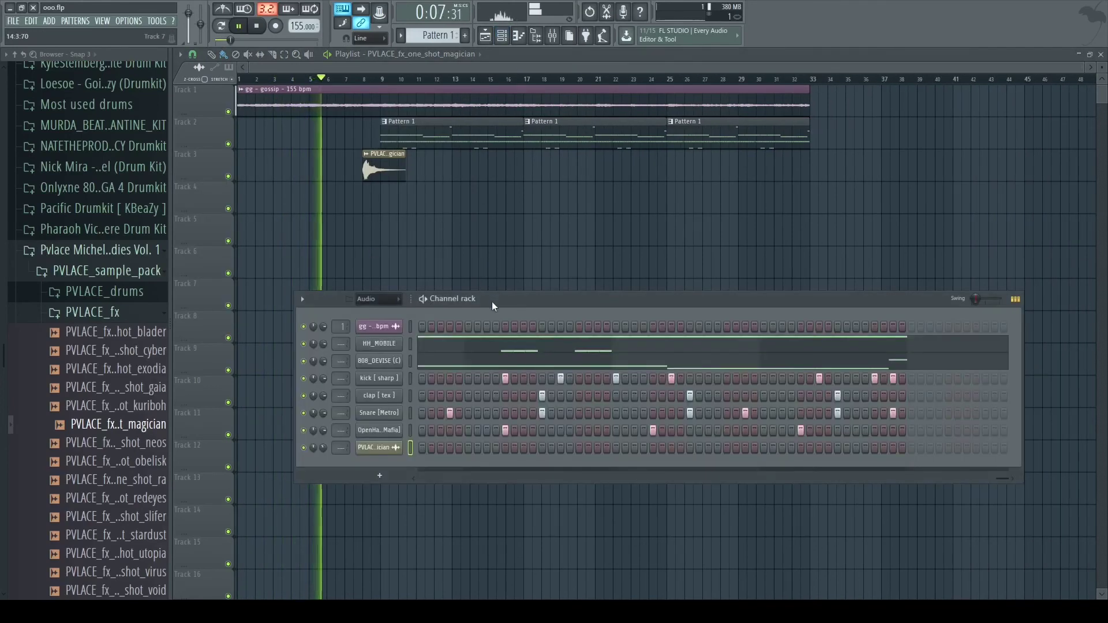
{"action": "left_click_drag", "start_coordinate": [491, 301], "coordinate": [494, 265]}
{"action": "left_click", "coordinate": [382, 262]}
{"action": "left_click", "coordinate": [384, 279]}
{"action": "left_click_drag", "start_coordinate": [568, 262], "coordinate": [562, 282]}
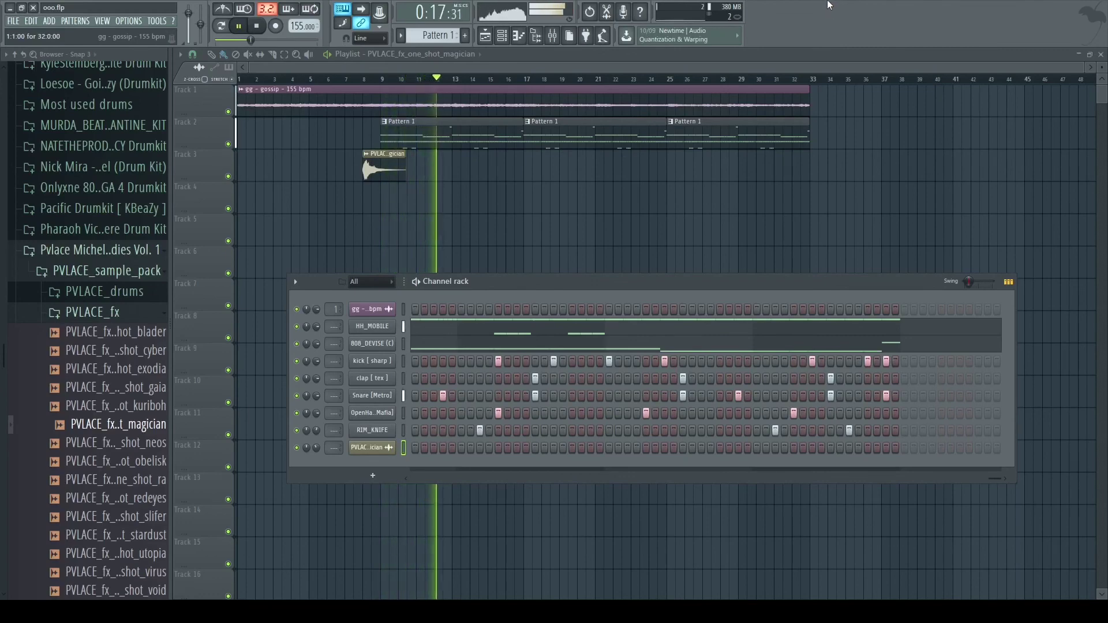
- Trim the start of the Pattern 1 clip at bar 17 so that it begins on beat 4 of that bar
{"action": "scroll", "coordinate": [521, 186], "scroll_direction": "up", "scroll_amount": 6}
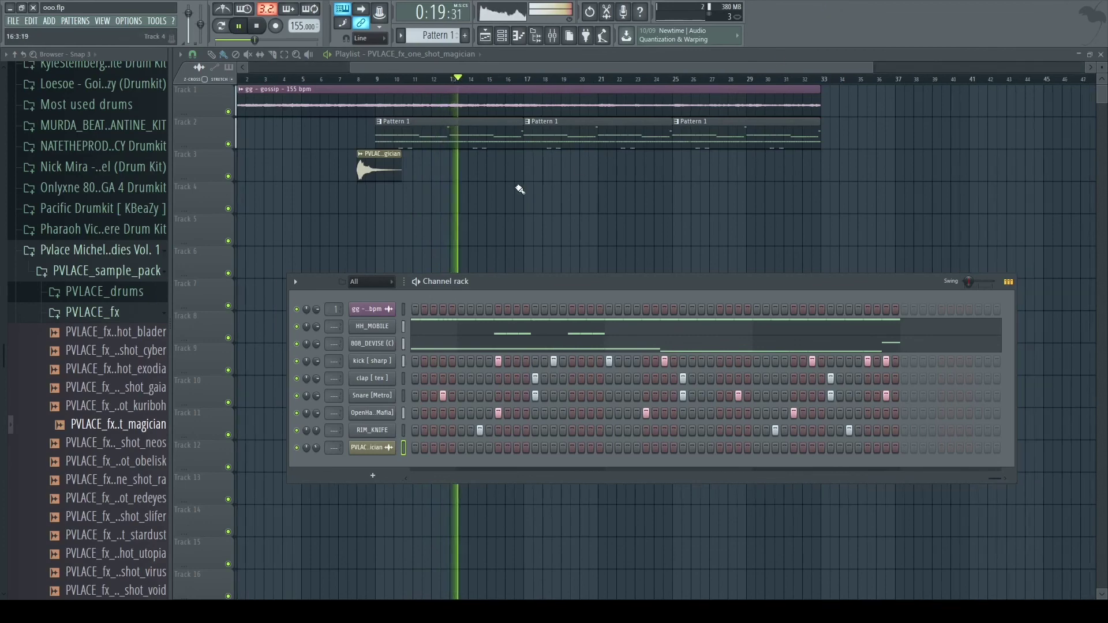
{"action": "left_click_drag", "start_coordinate": [538, 140], "coordinate": [592, 155]}
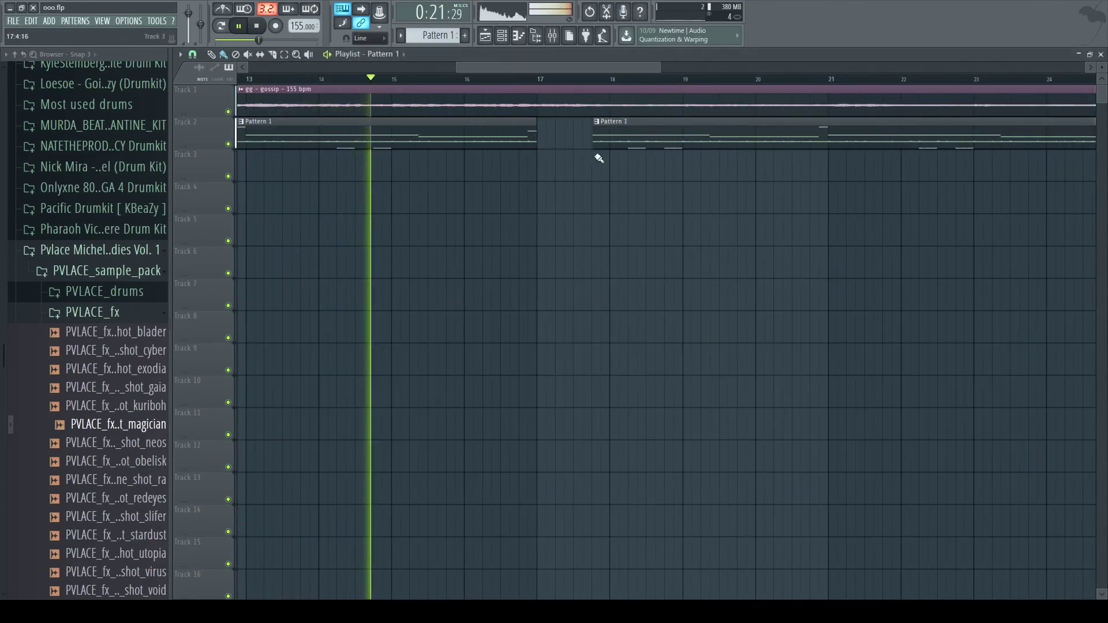
{"action": "scroll", "coordinate": [590, 145], "scroll_direction": "up", "scroll_amount": 5}
{"action": "scroll", "coordinate": [465, 202], "scroll_direction": "down", "scroll_amount": 6}
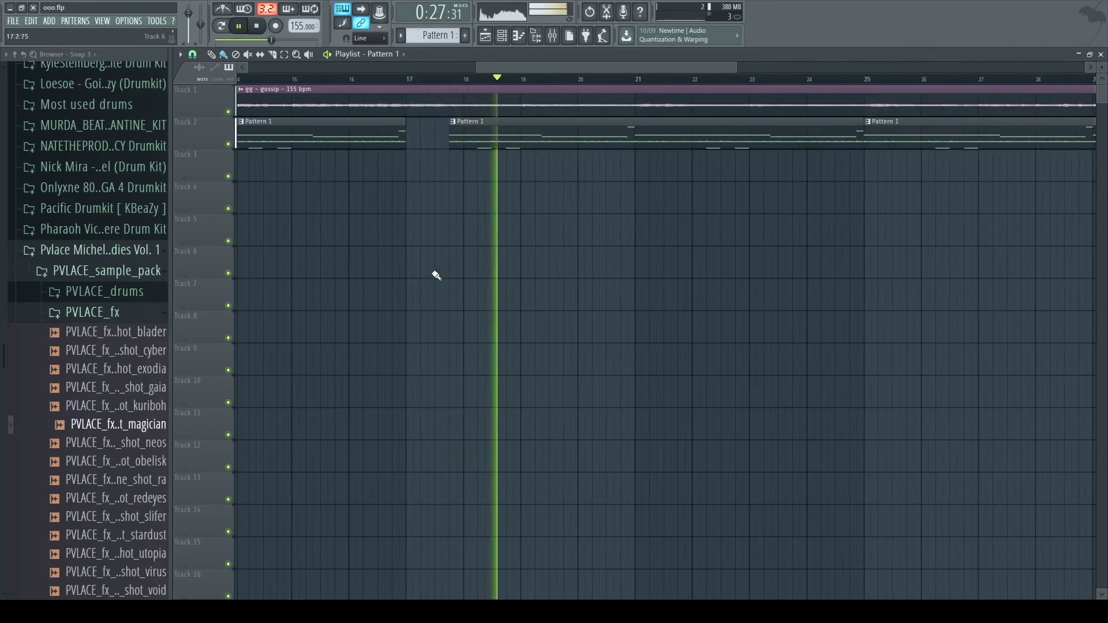
{"action": "scroll", "coordinate": [398, 249], "scroll_direction": "down", "scroll_amount": 3}
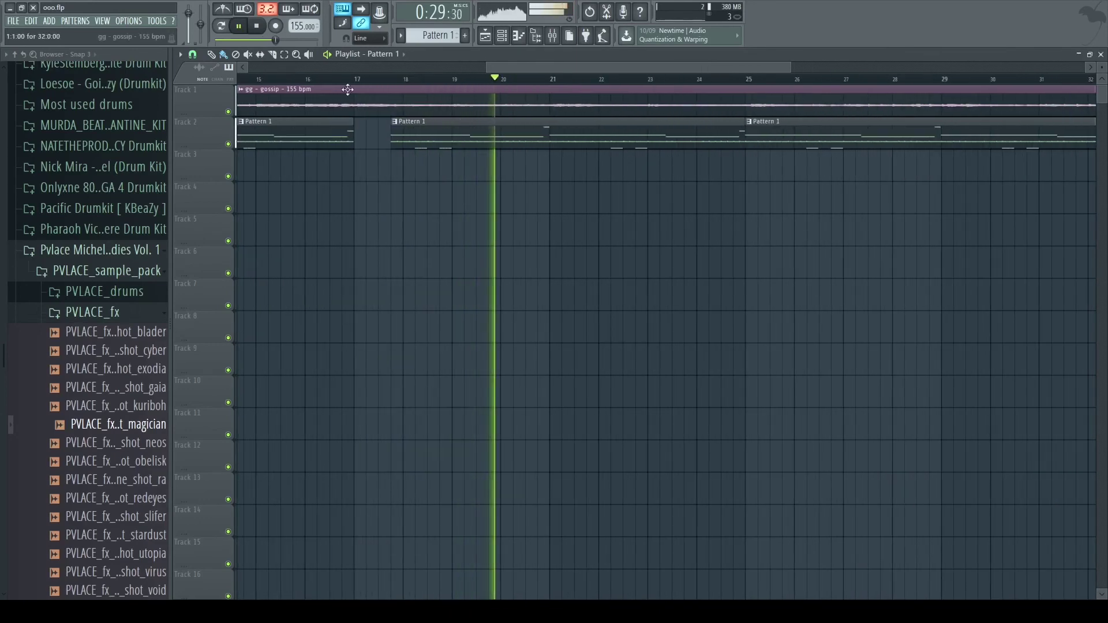
- Trim the end of the middle Pattern 1 clip back to beat 3 of bar 24, leaving a gap before bar 25
{"action": "scroll", "coordinate": [781, 244], "scroll_direction": "up", "scroll_amount": 2}
{"action": "scroll", "coordinate": [762, 238], "scroll_direction": "up", "scroll_amount": 3}
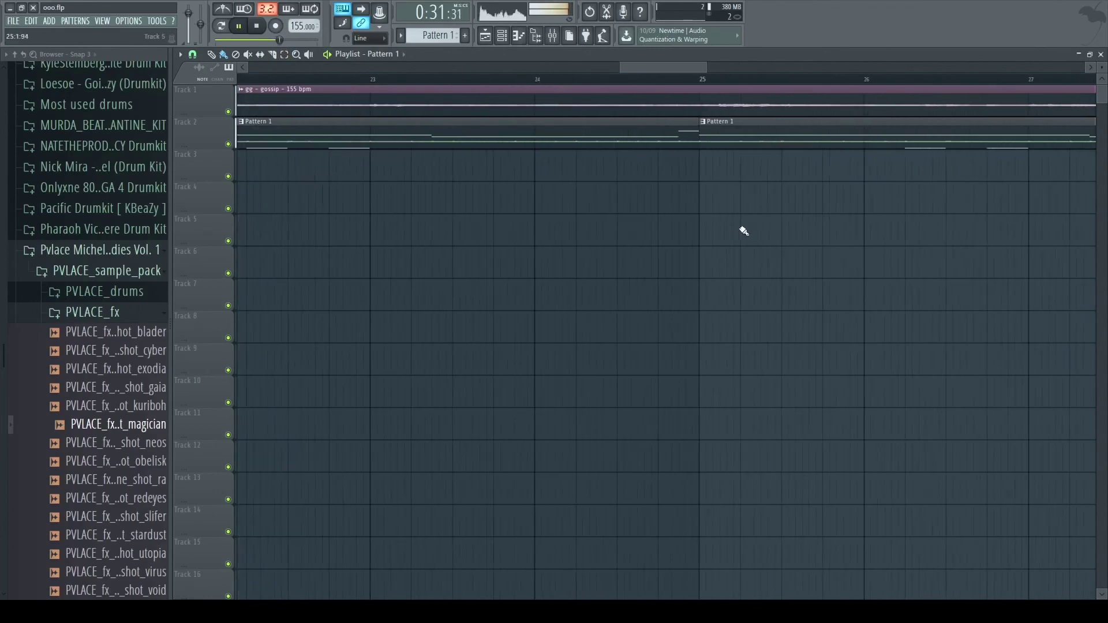
{"action": "left_click_drag", "start_coordinate": [651, 152], "coordinate": [614, 153]}
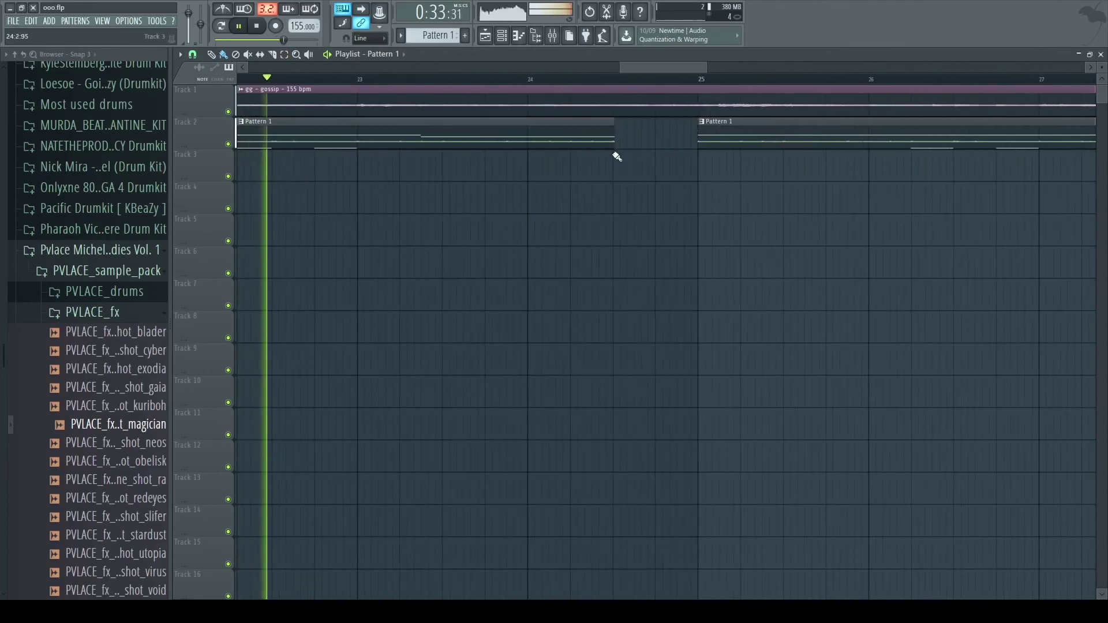
{"action": "scroll", "coordinate": [612, 147], "scroll_direction": "up", "scroll_amount": 3}
{"action": "scroll", "coordinate": [547, 272], "scroll_direction": "down", "scroll_amount": 5}
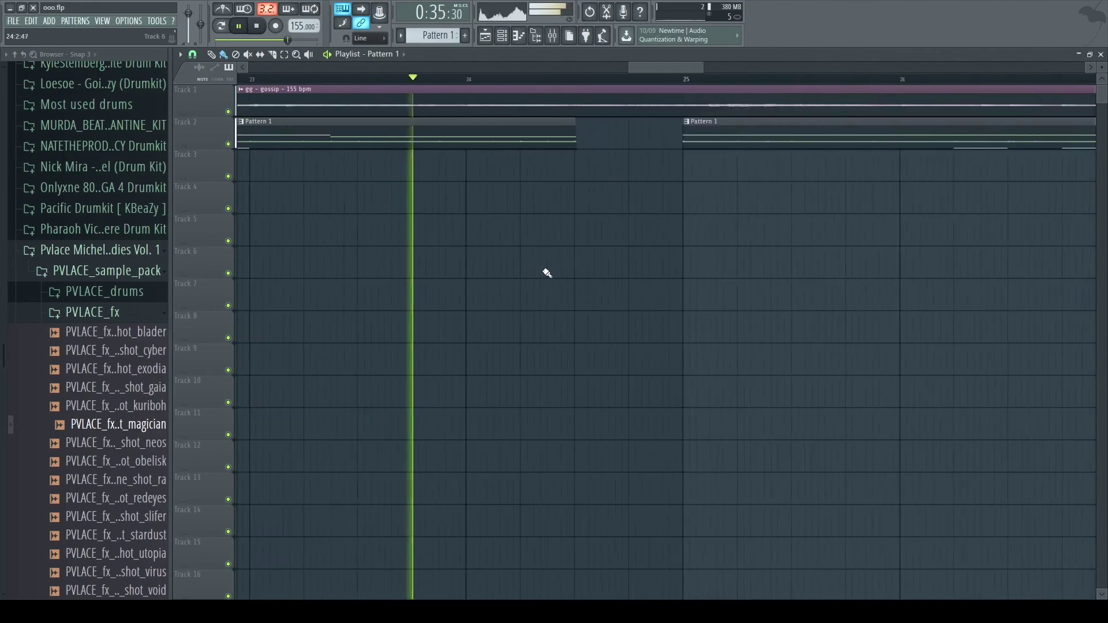
{"action": "scroll", "coordinate": [527, 266], "scroll_direction": "down", "scroll_amount": 5}
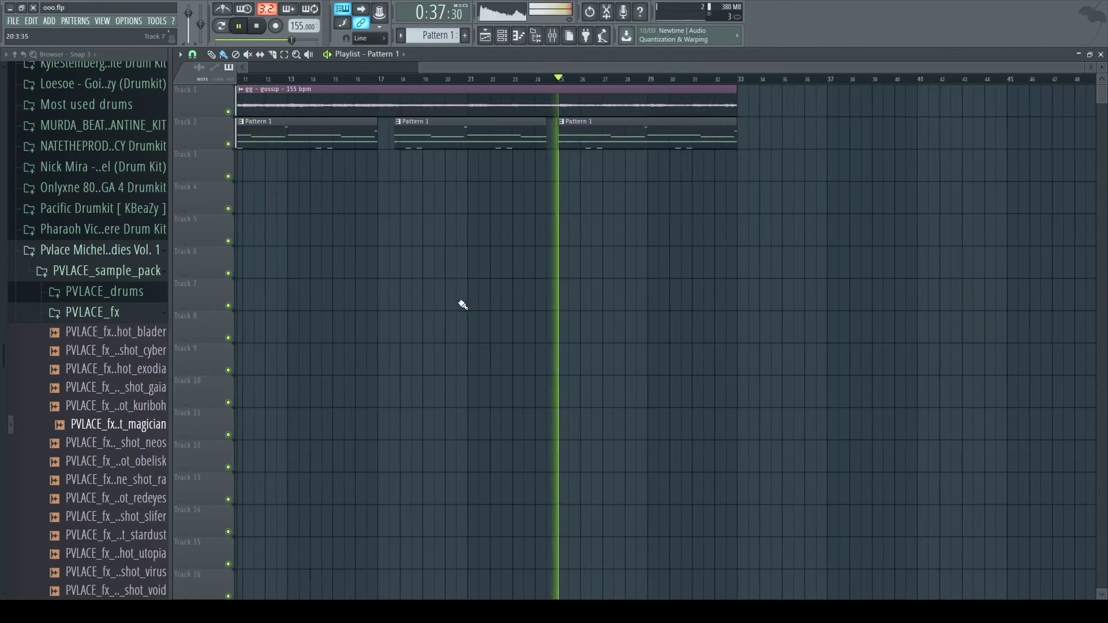
{"action": "right_click", "coordinate": [378, 291]}
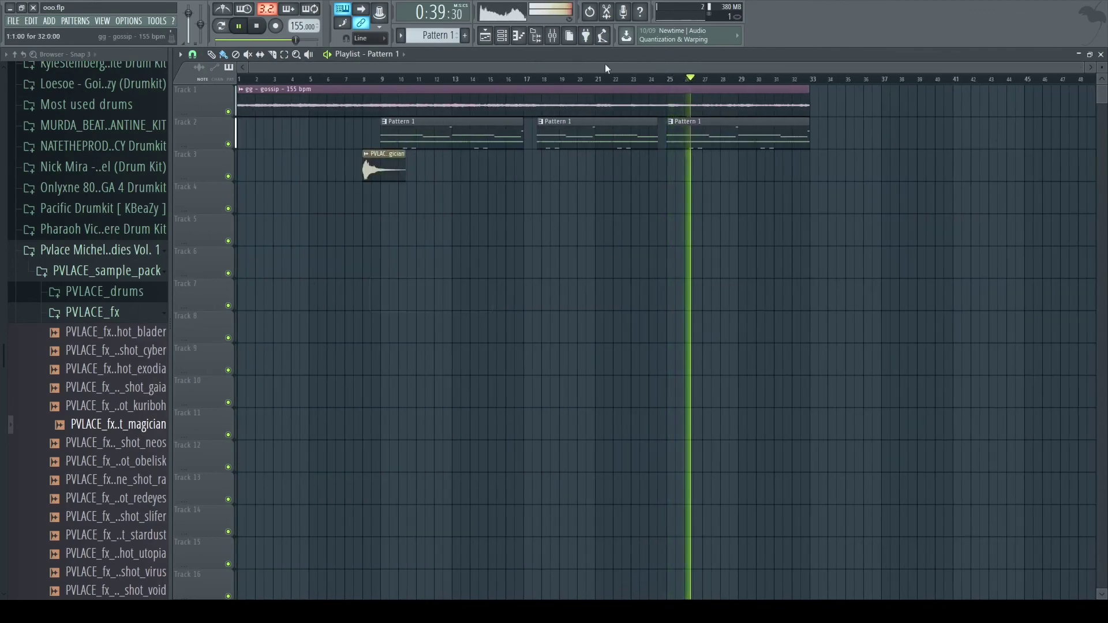